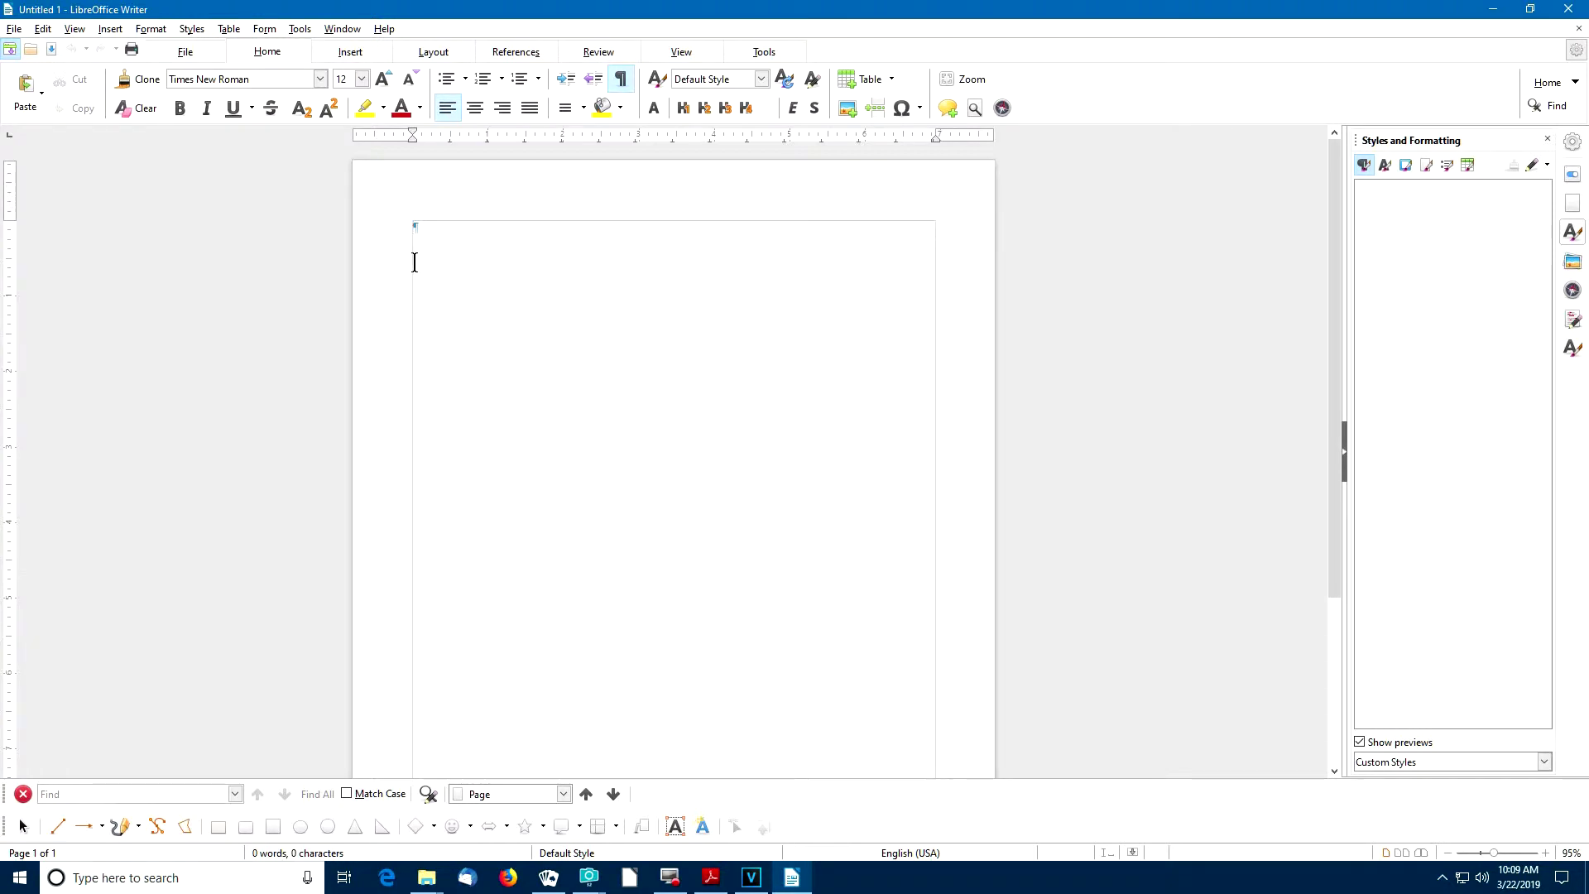
- Show the File commands in the notebookbar for the blank Untitled 1 document
{"action": "left_click", "coordinate": [189, 52]}
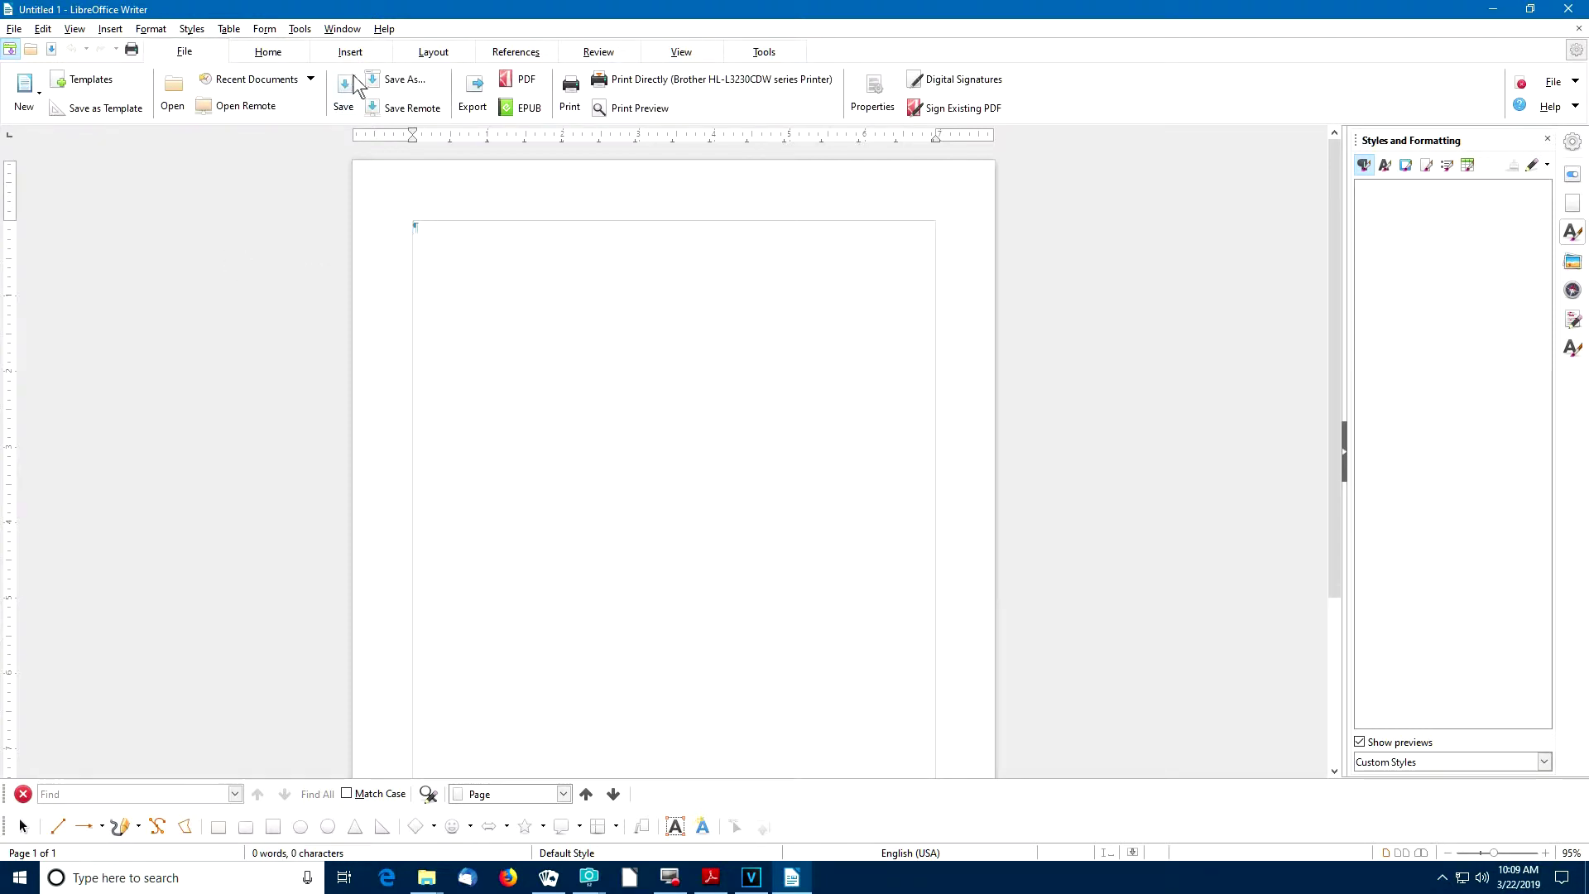
- Save the document as My Poem.odt in the Practice Documents folder
{"action": "left_click", "coordinate": [402, 79]}
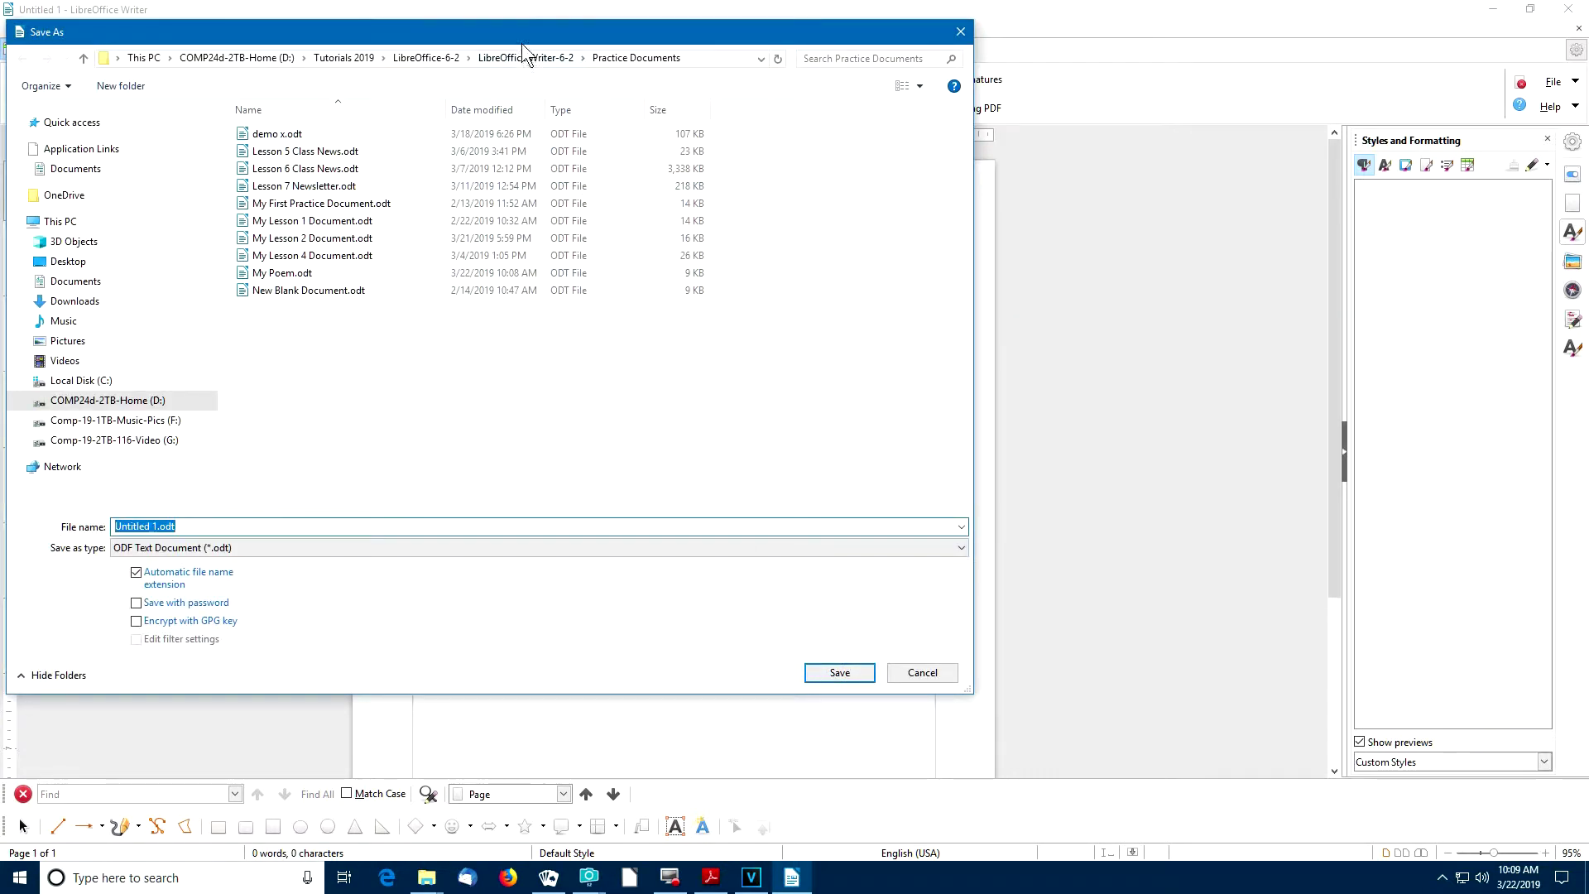
{"action": "left_click_drag", "start_coordinate": [522, 39], "coordinate": [716, 91]}
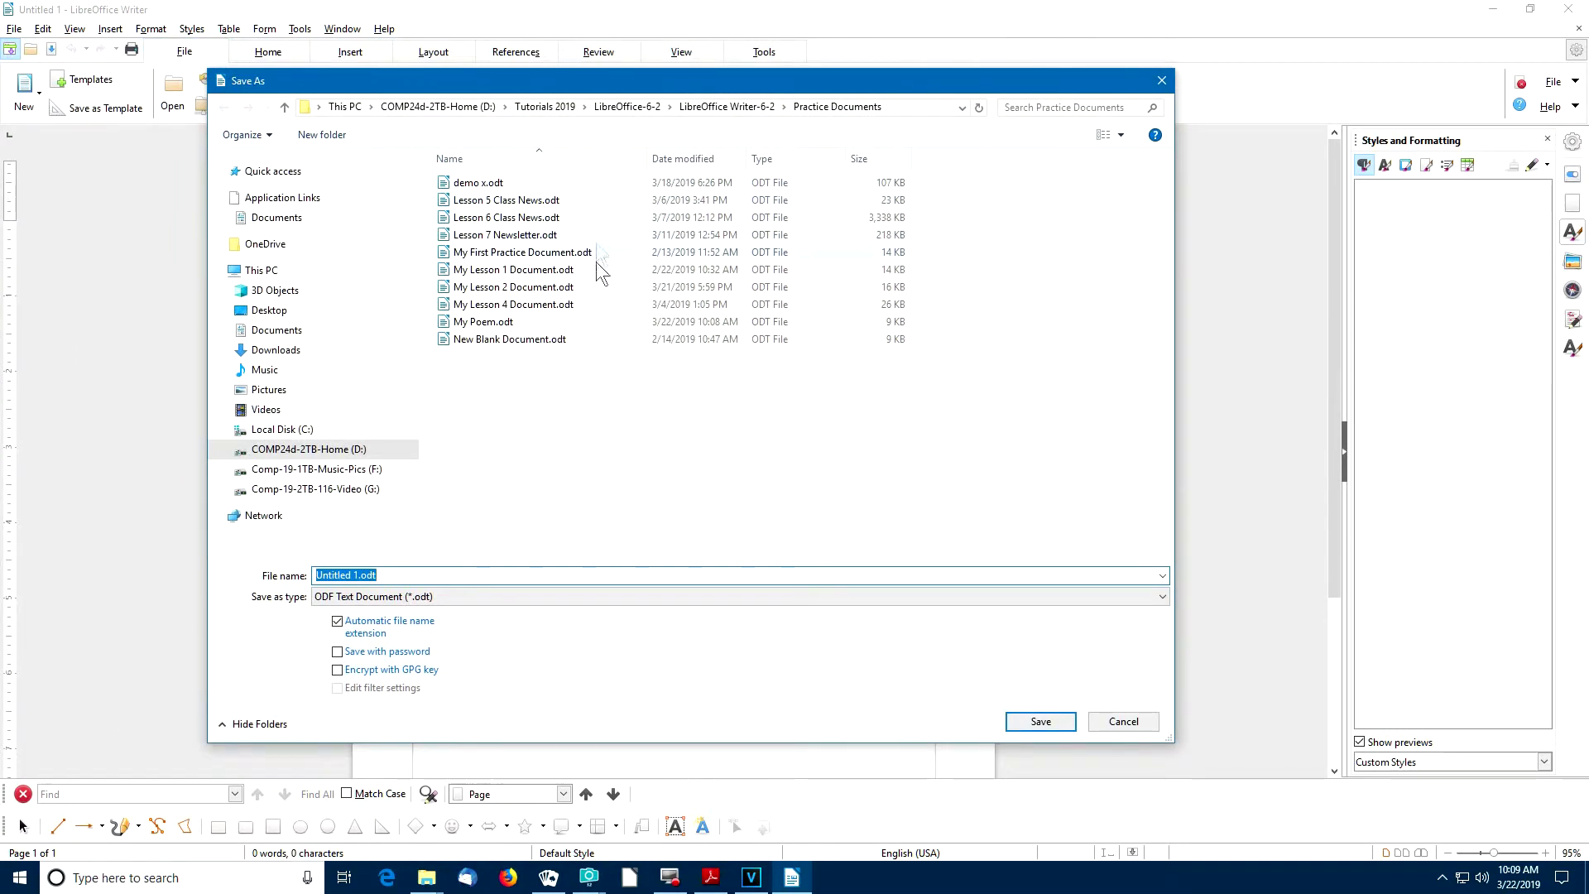
{"action": "left_click", "coordinate": [484, 321]}
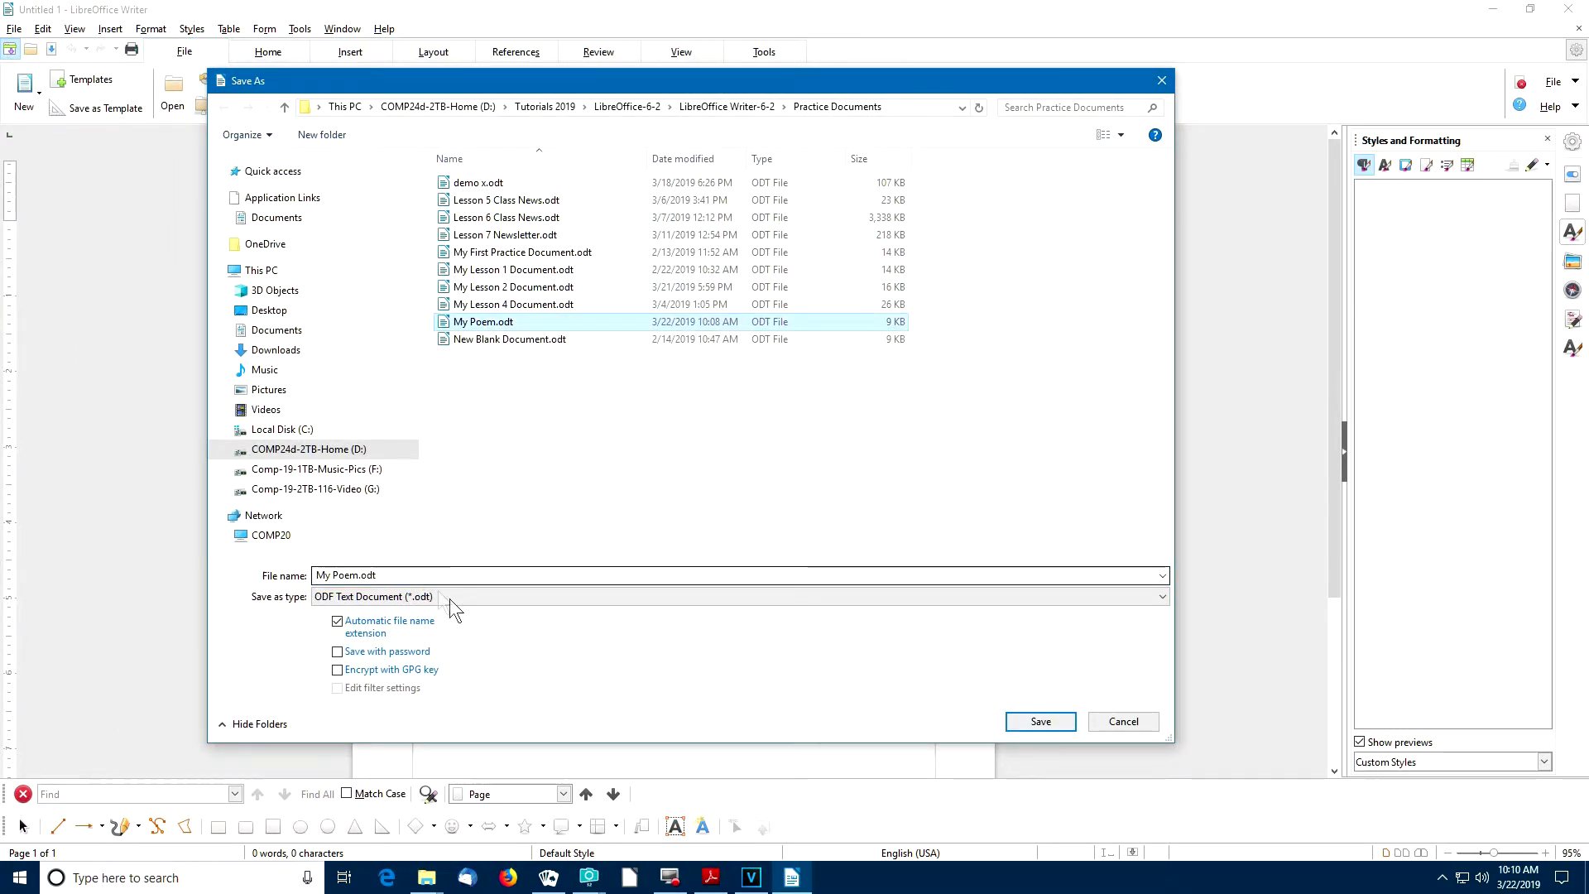
{"action": "left_click", "coordinate": [1040, 722]}
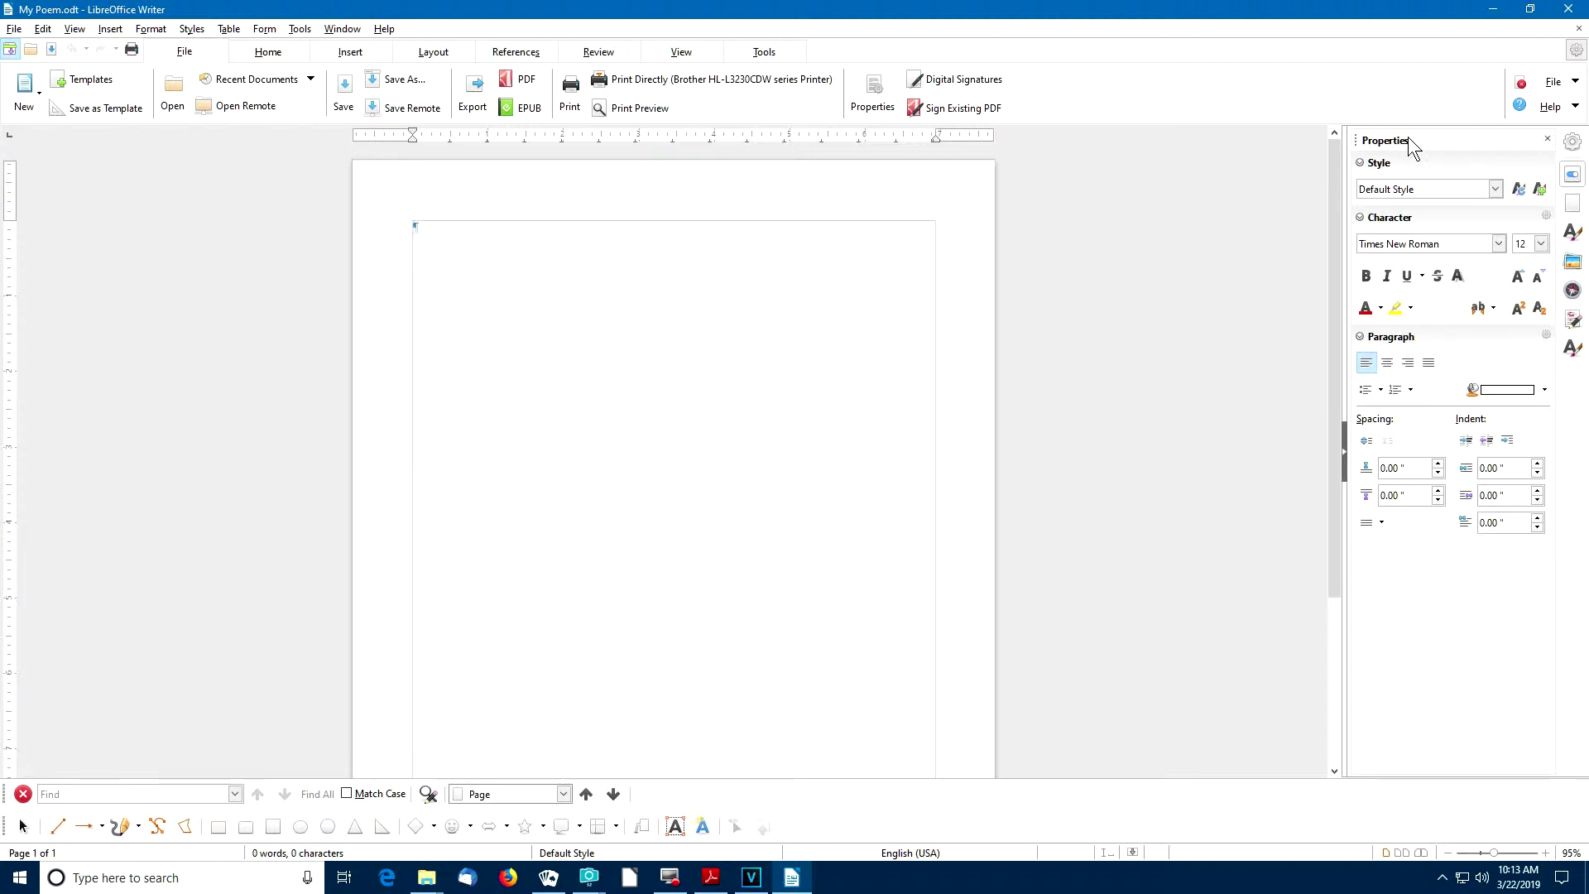
- Switch the sidebar to Styles and Formatting and browse the Character, Frame, Page, then Paragraph styles
{"action": "left_click", "coordinate": [1572, 142]}
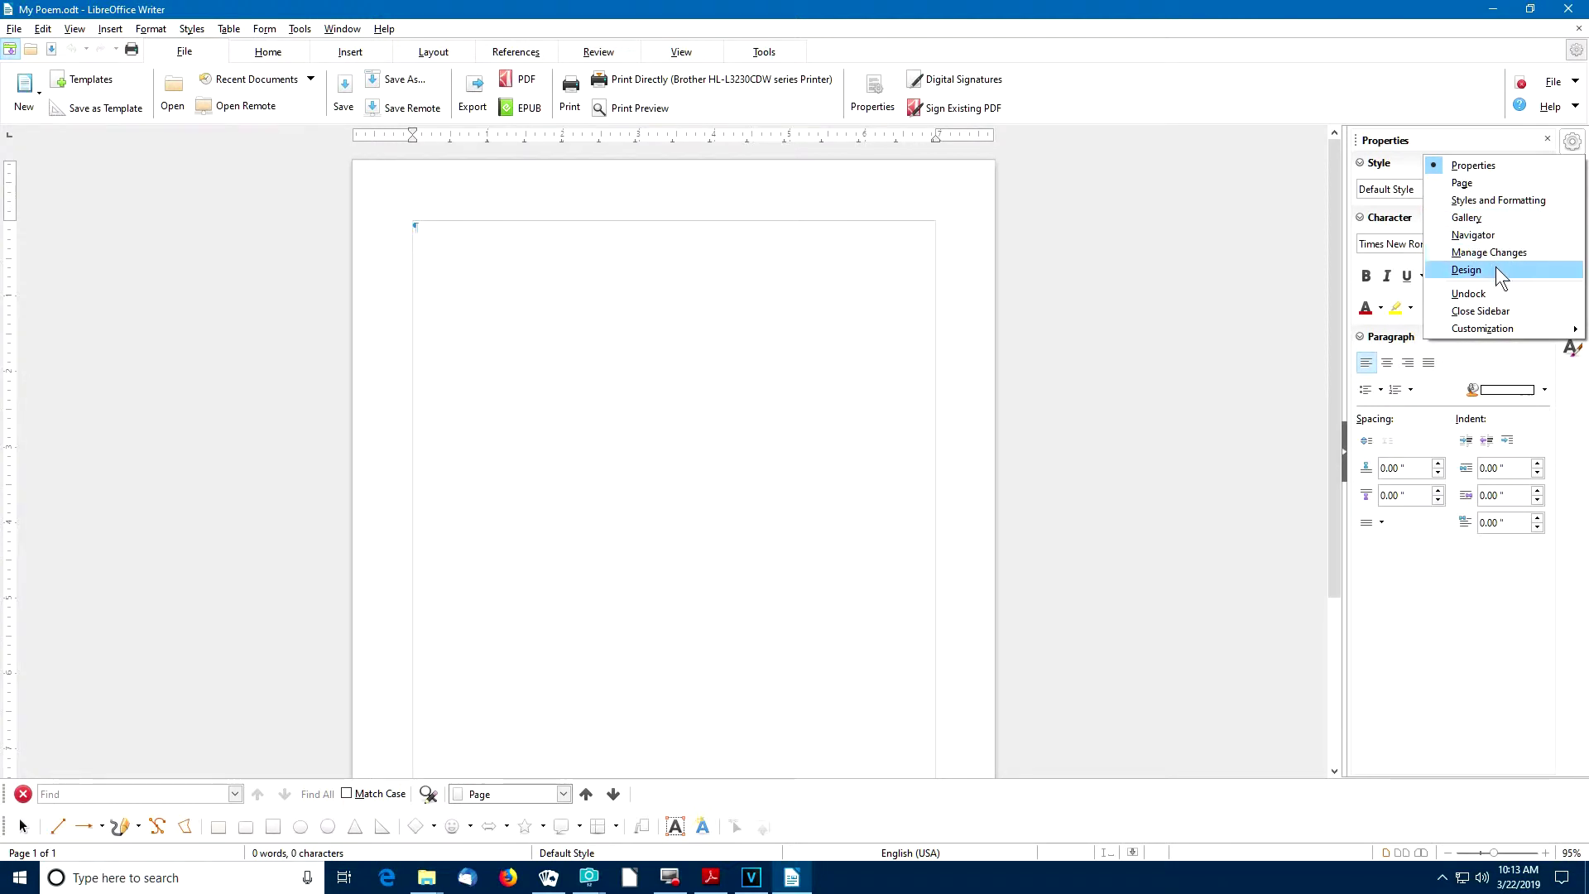
{"action": "left_click", "coordinate": [1513, 201]}
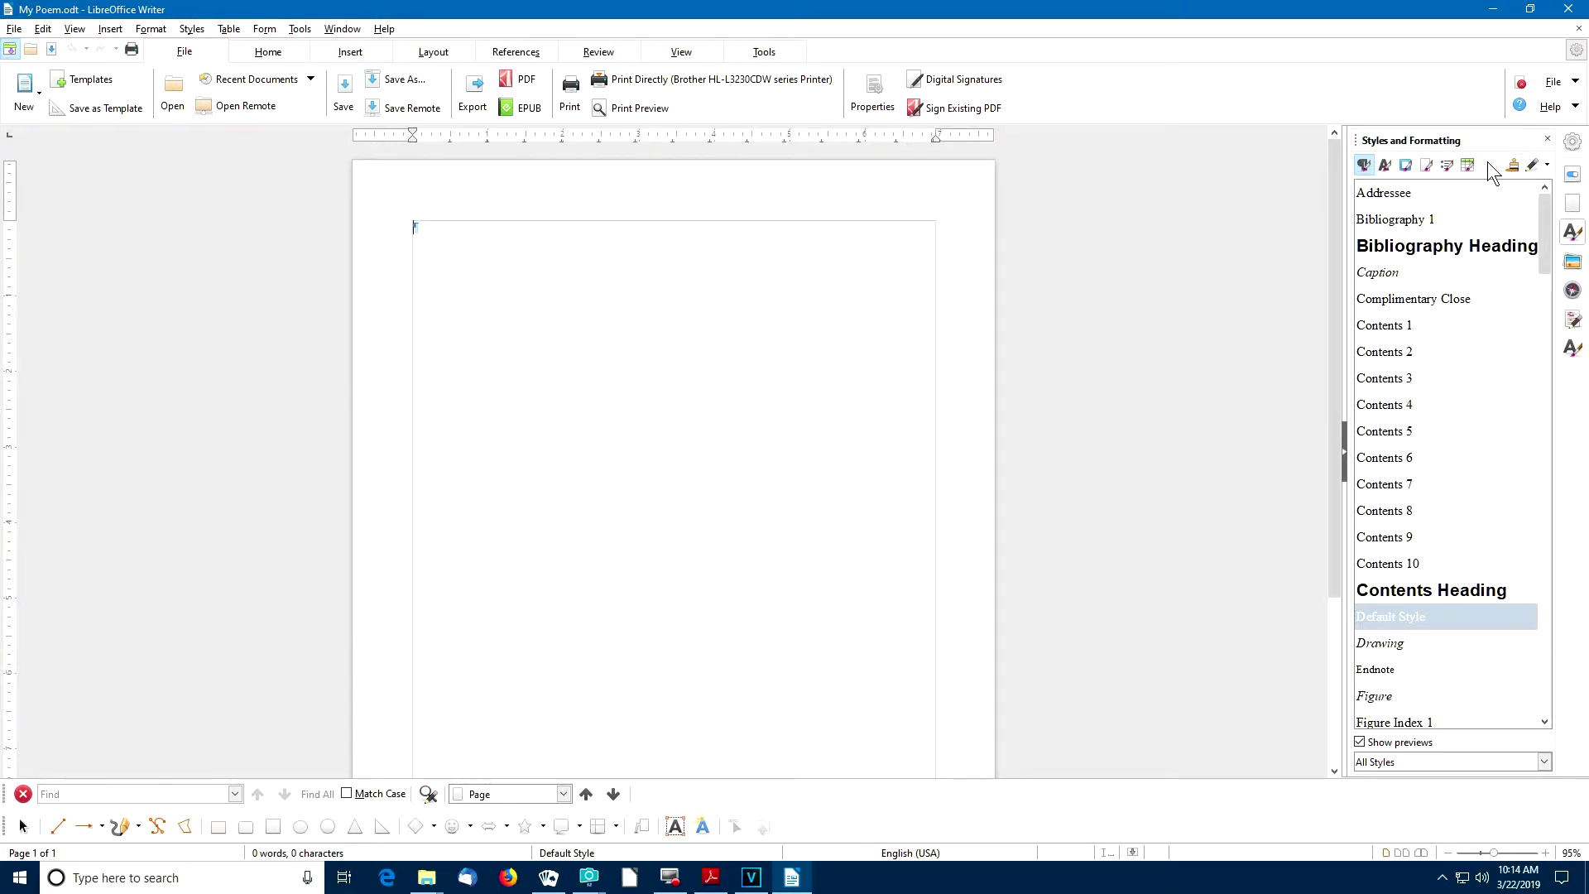
{"action": "left_click", "coordinate": [1385, 166]}
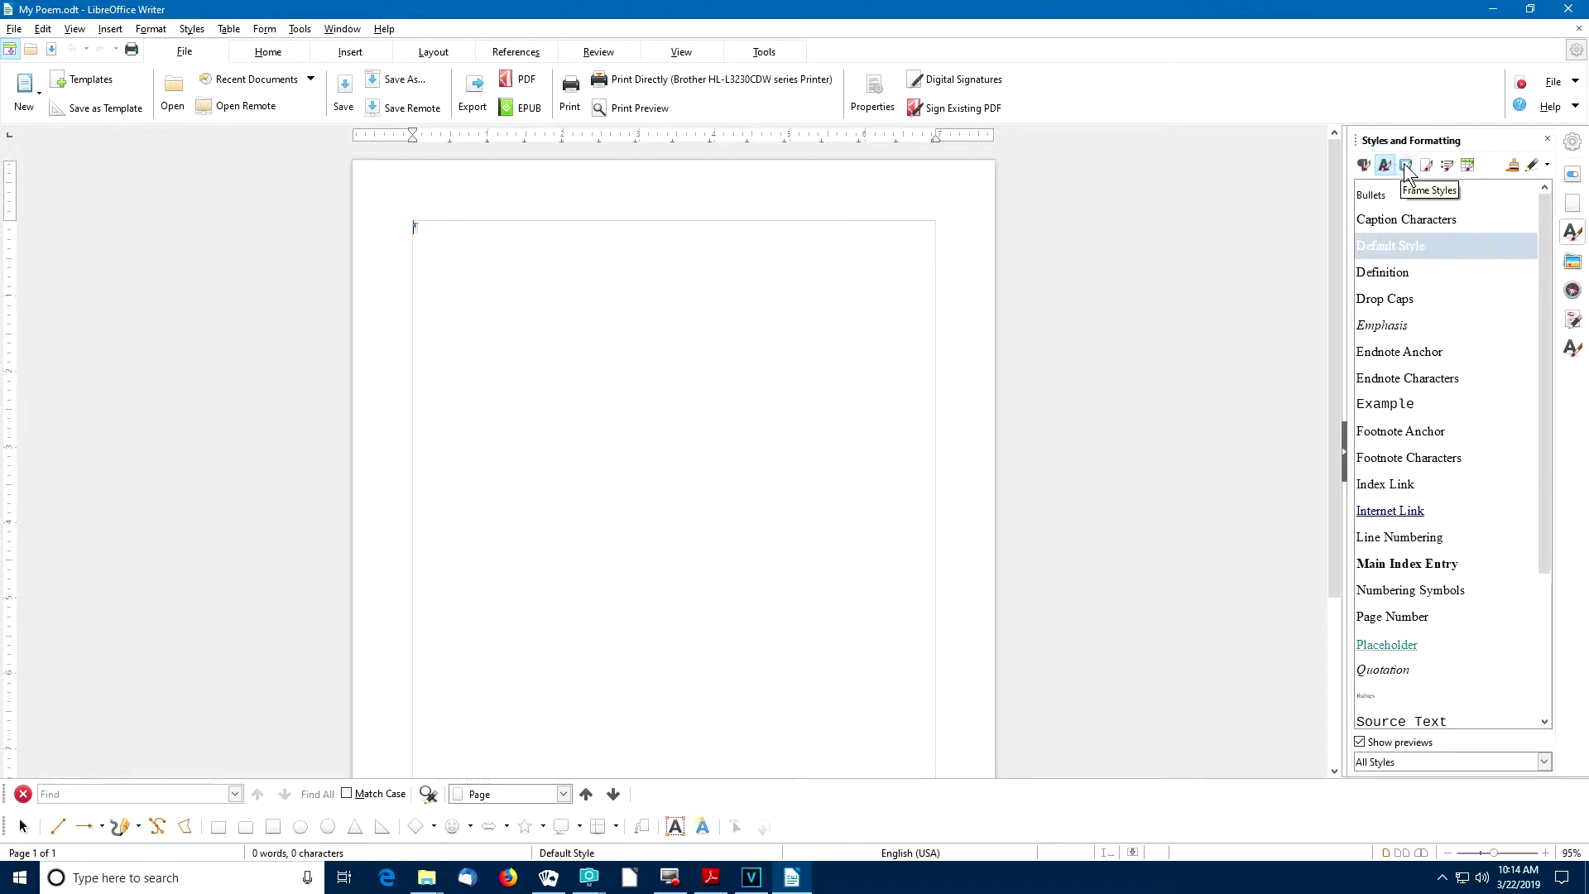
{"action": "left_click", "coordinate": [1407, 165]}
{"action": "left_click", "coordinate": [1427, 166]}
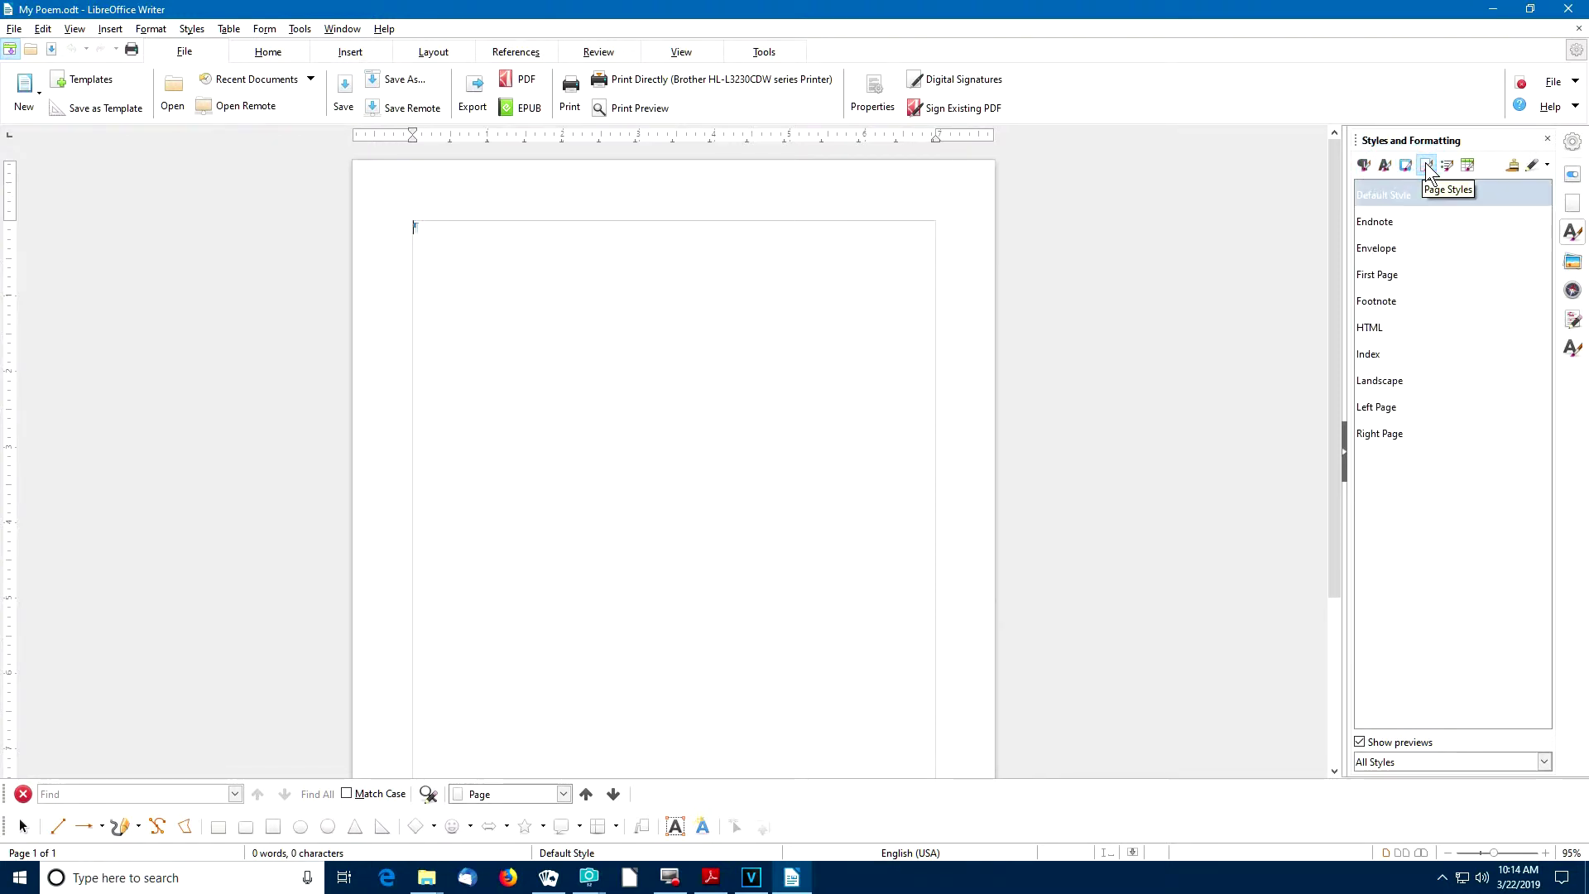
{"action": "left_click", "coordinate": [1365, 166]}
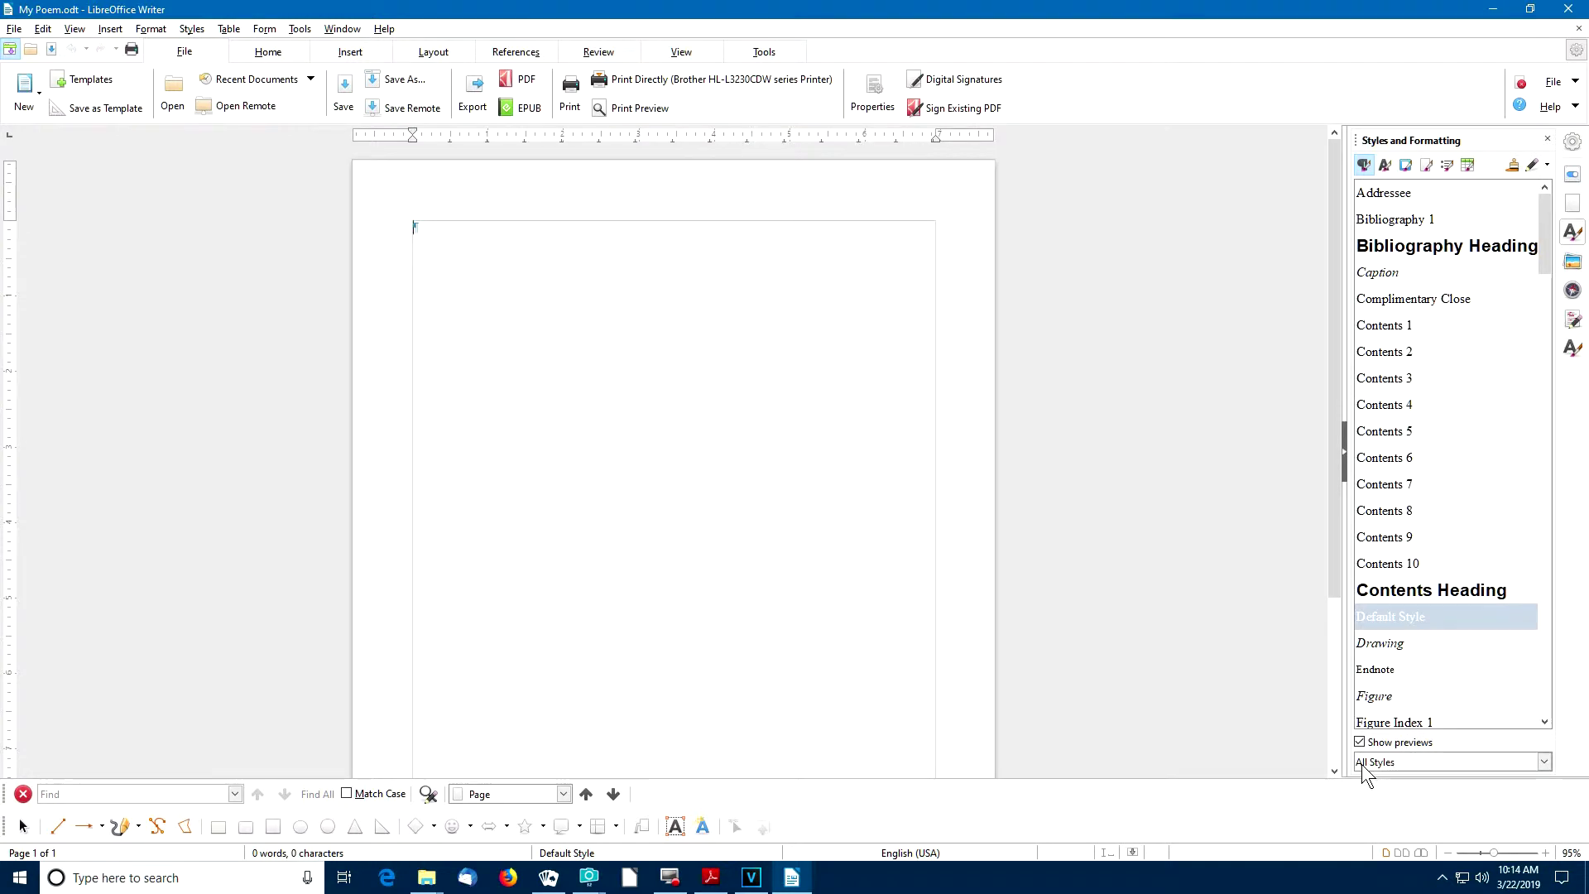
{"action": "left_click", "coordinate": [1545, 761]}
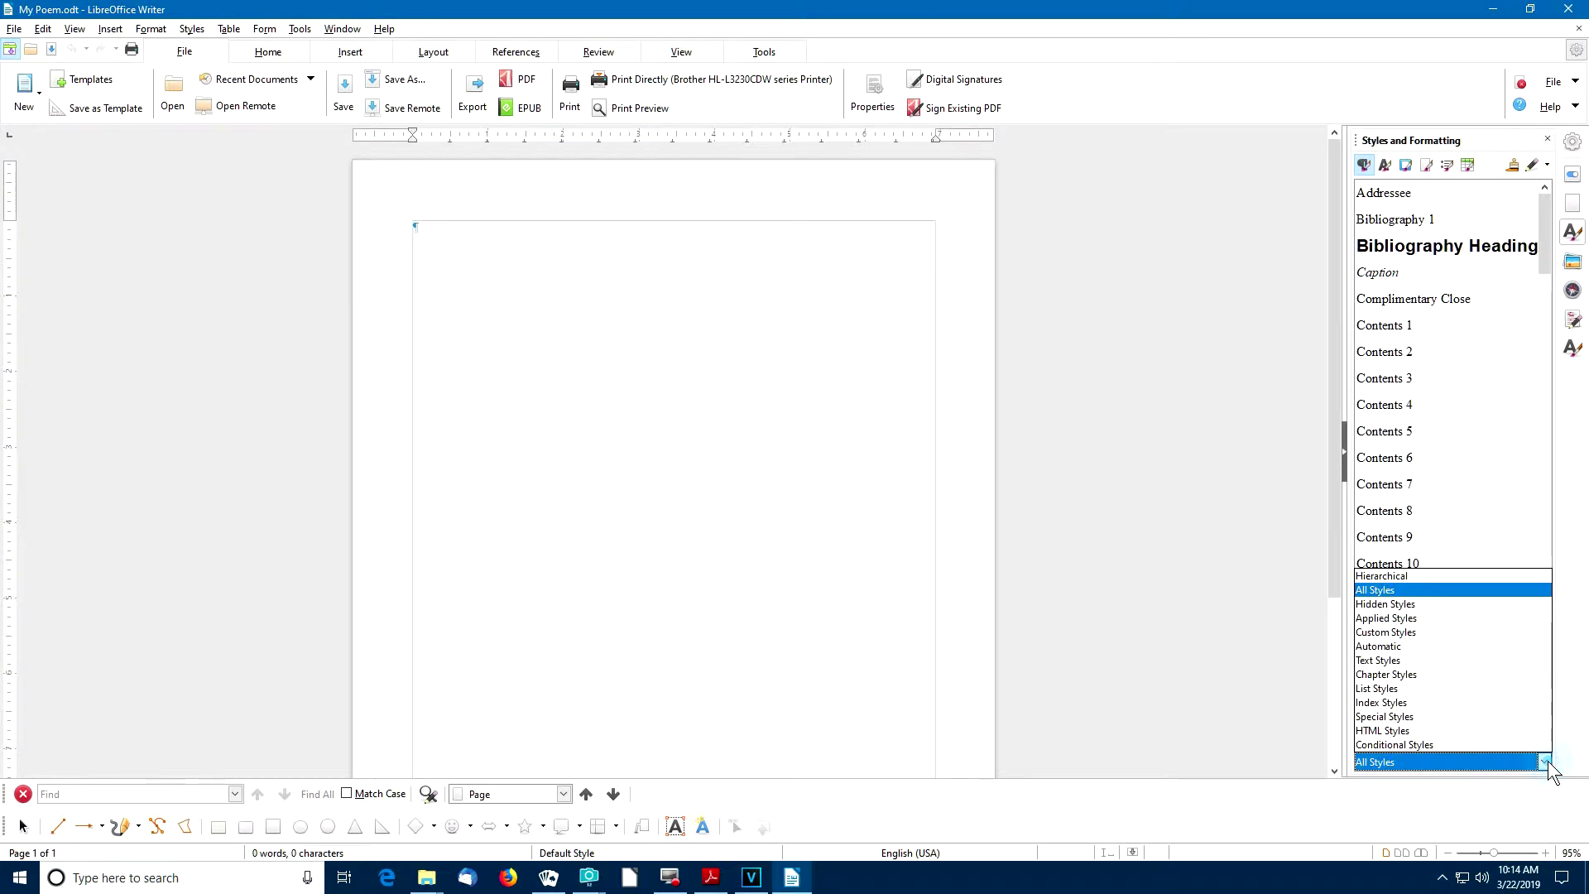
- Filter the styles list to Custom Styles, leaving it empty
{"action": "left_click", "coordinate": [1397, 635]}
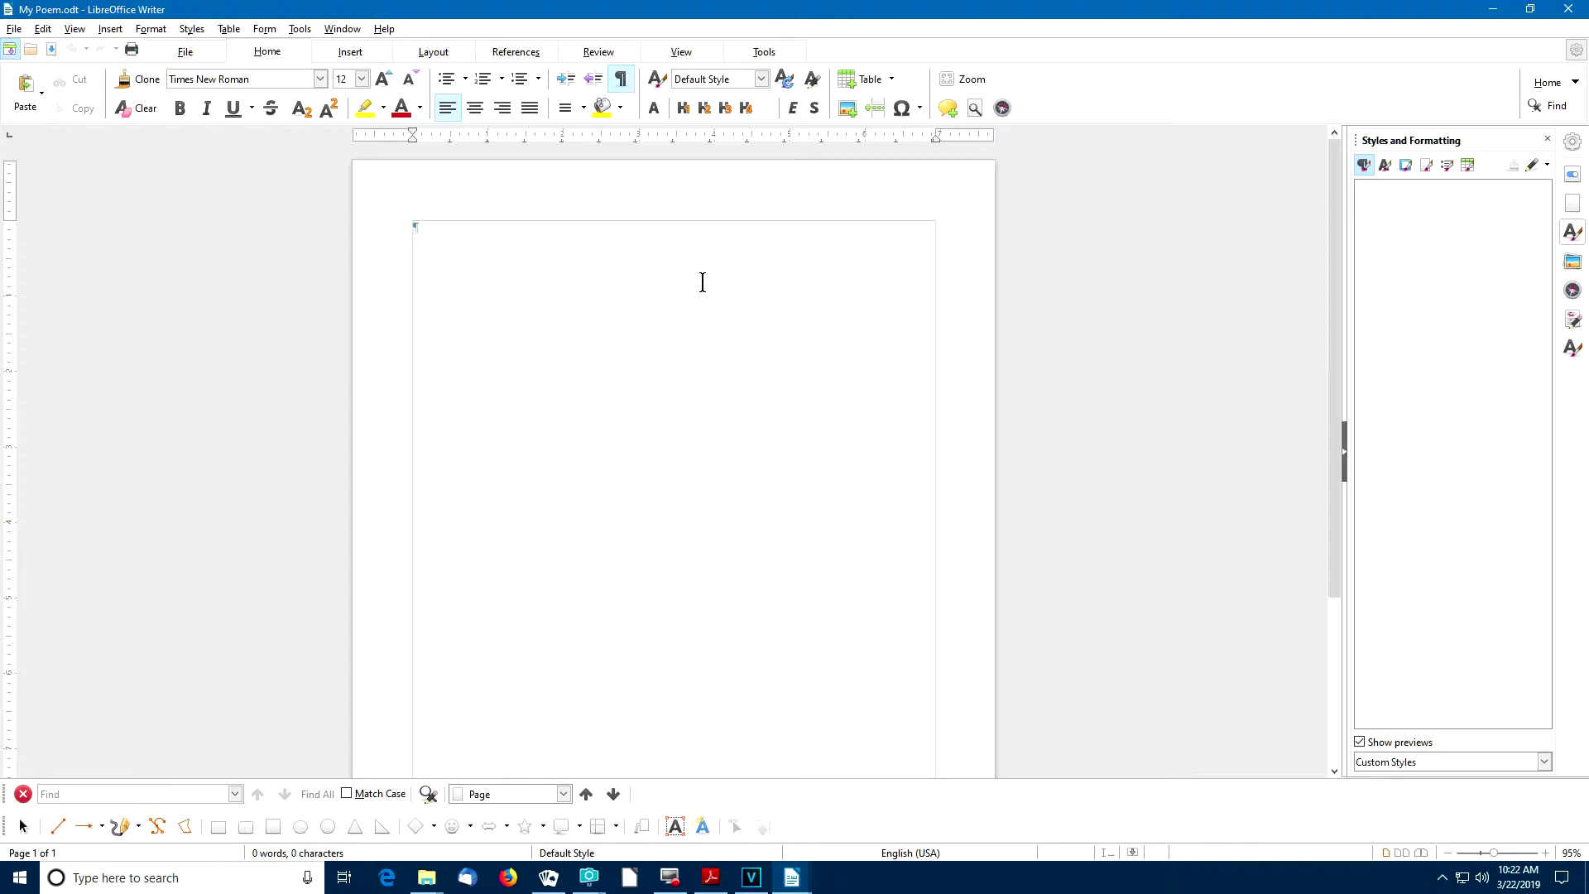
{"action": "right_click", "coordinate": [1434, 322]}
- Create a new paragraph style and name it 'My Poem Body'
{"action": "left_click", "coordinate": [1457, 331]}
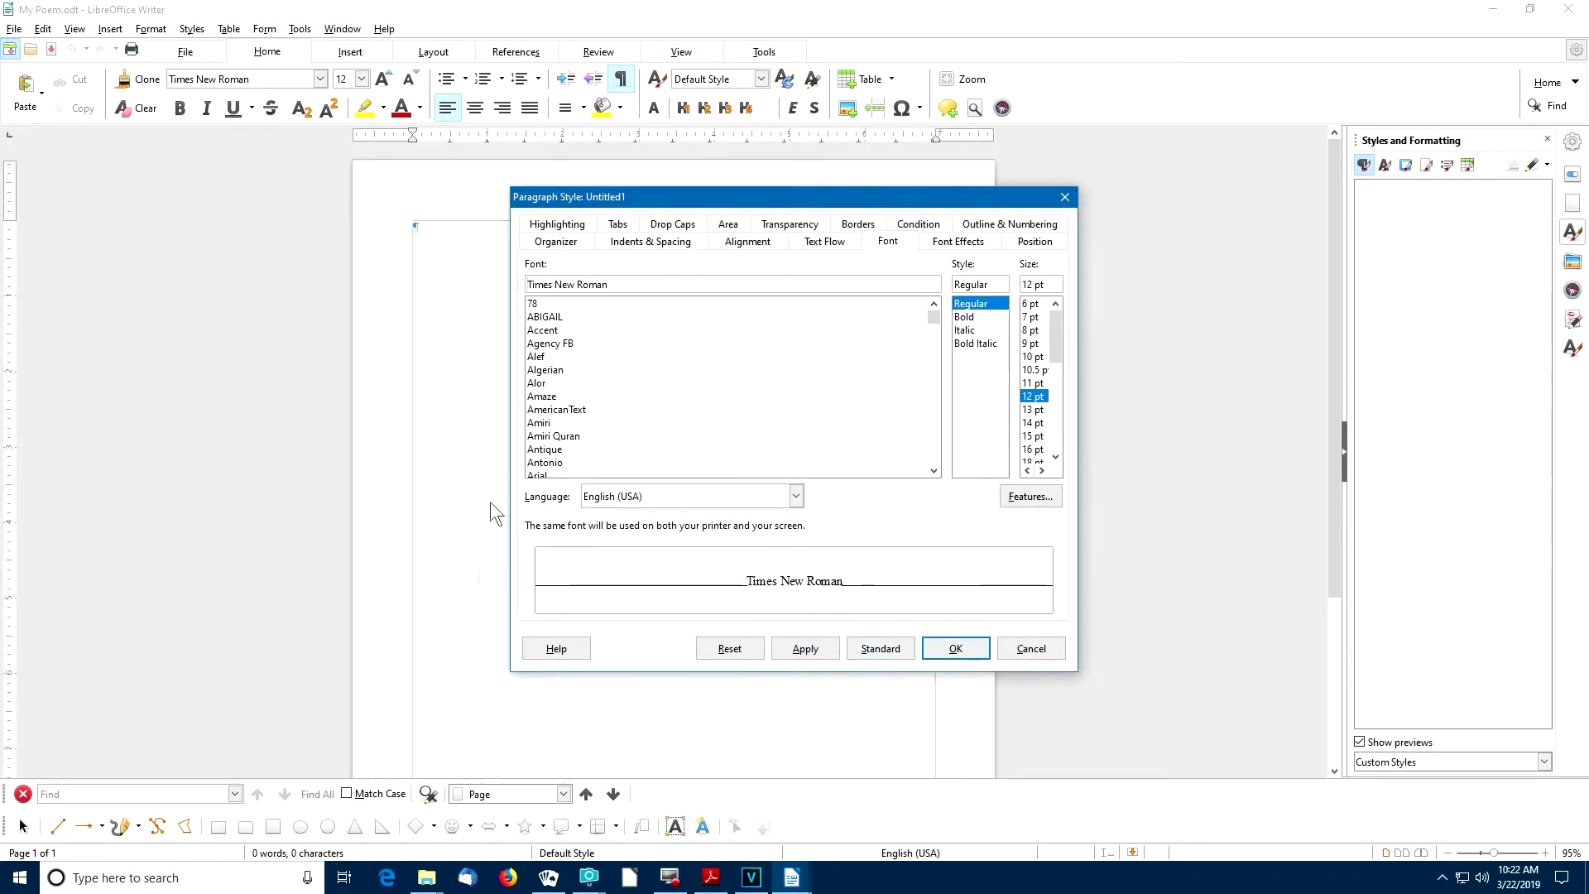
{"action": "left_click_drag", "start_coordinate": [675, 201], "coordinate": [627, 197]}
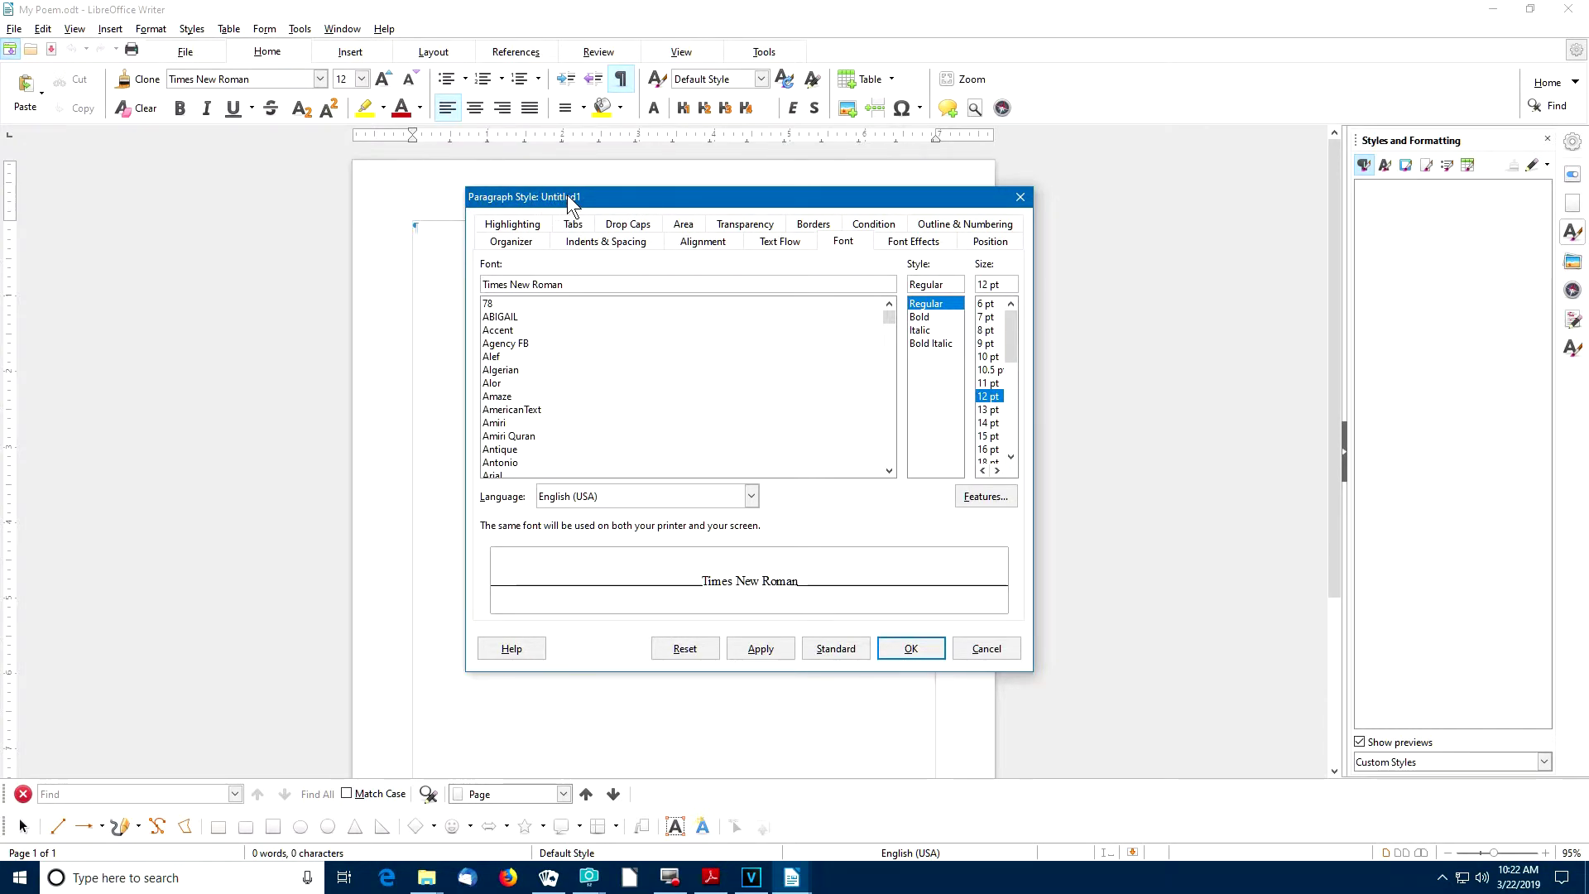
{"action": "left_click", "coordinate": [512, 241]}
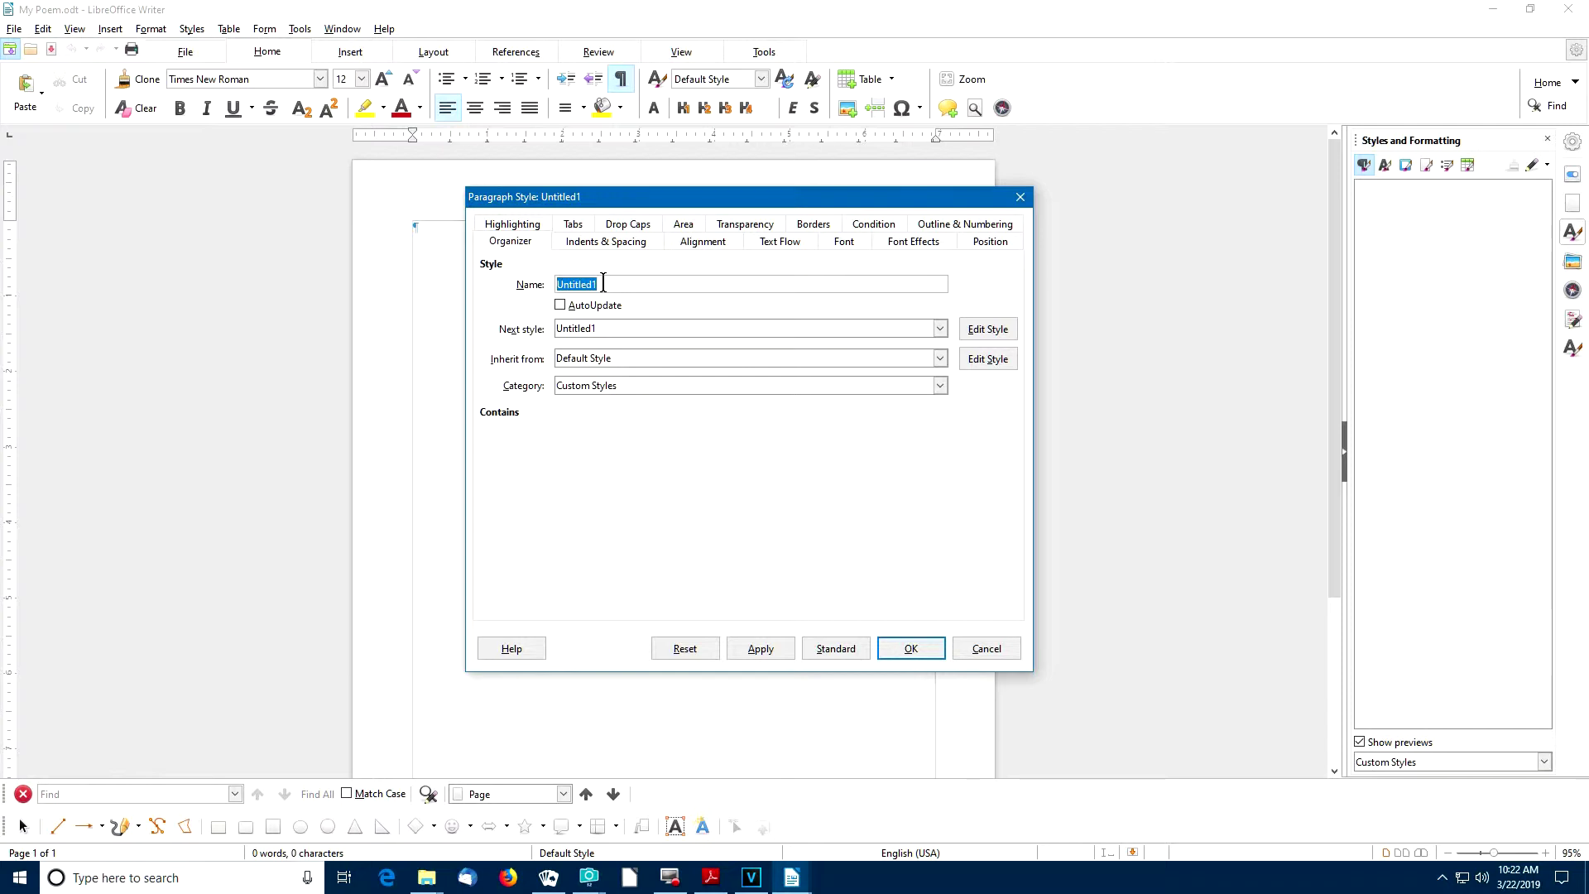
{"action": "type", "text": "My Poem Body"}
- Set My Poem Body's next style to My Poem Body and its parent to - None -
{"action": "left_click", "coordinate": [614, 325]}
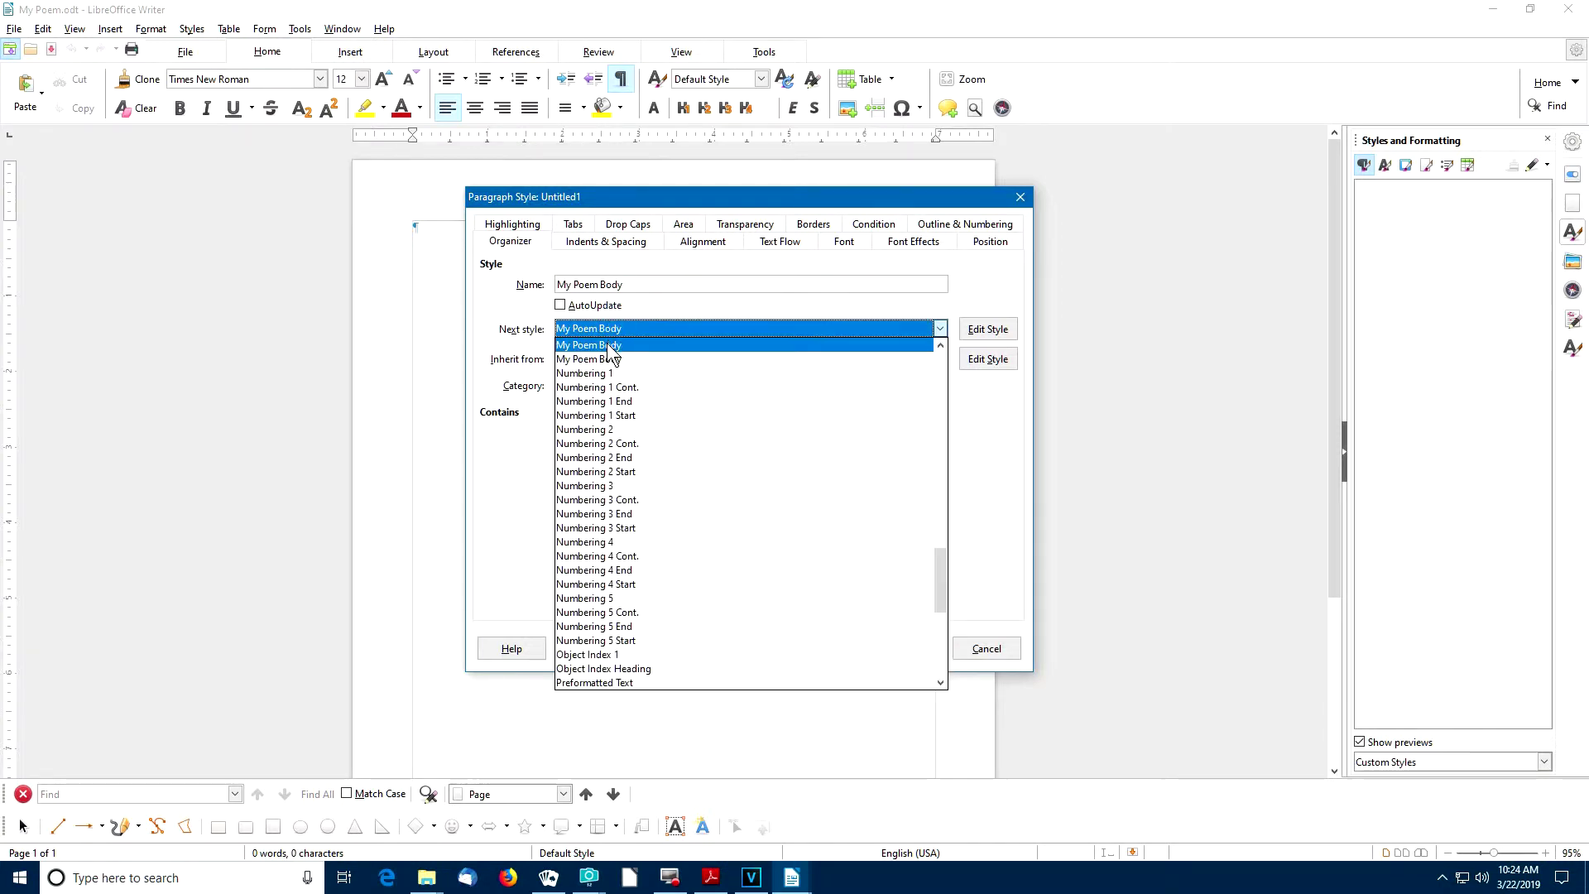
{"action": "left_click", "coordinate": [611, 346]}
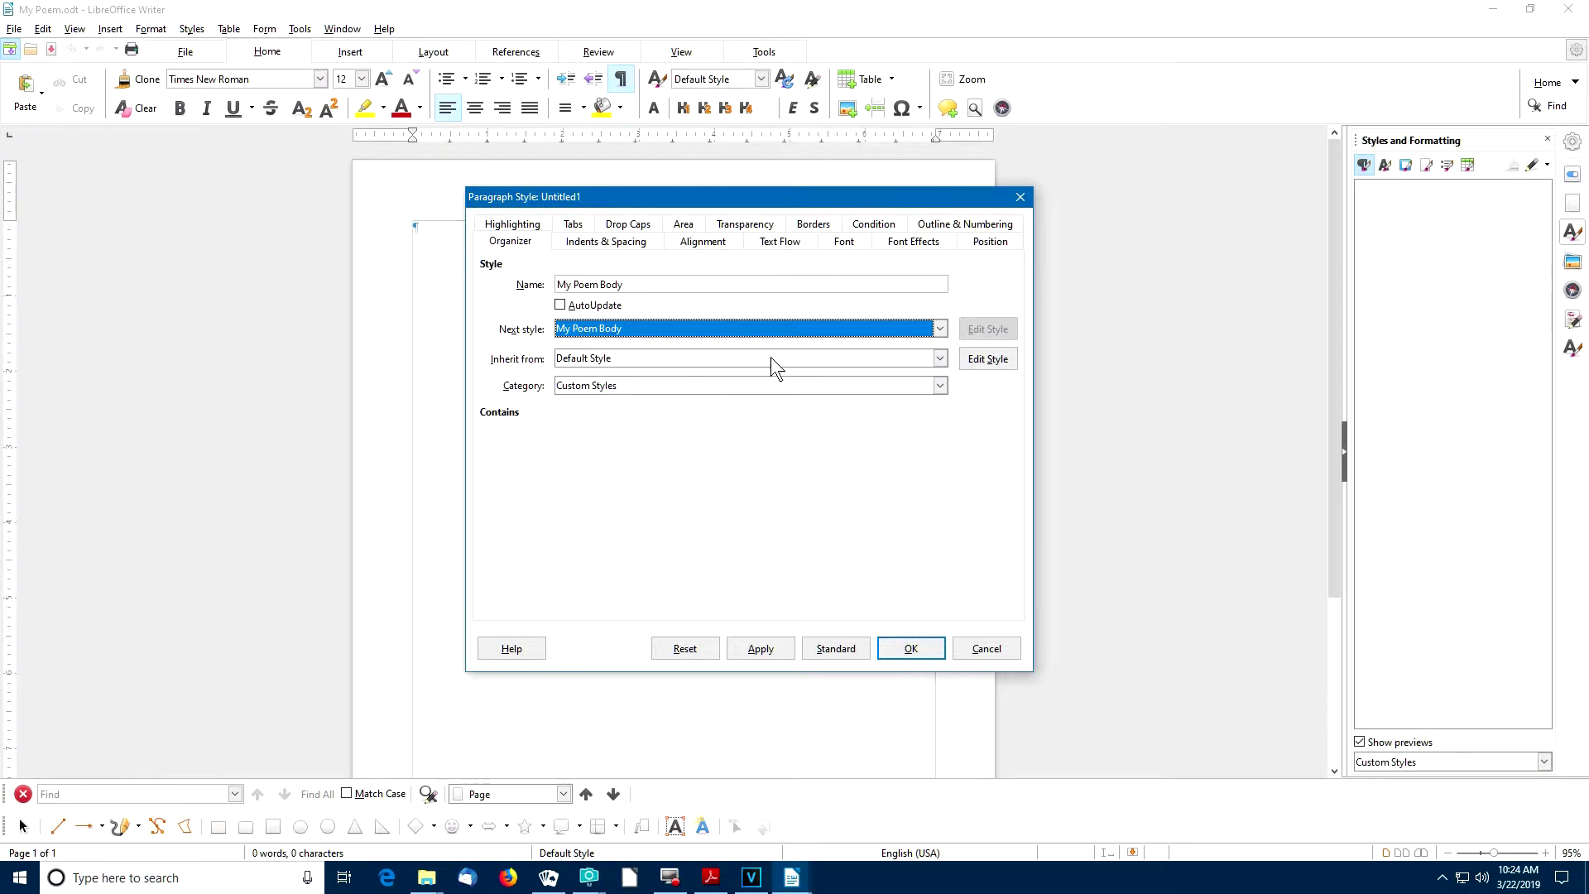
{"action": "left_click", "coordinate": [941, 356]}
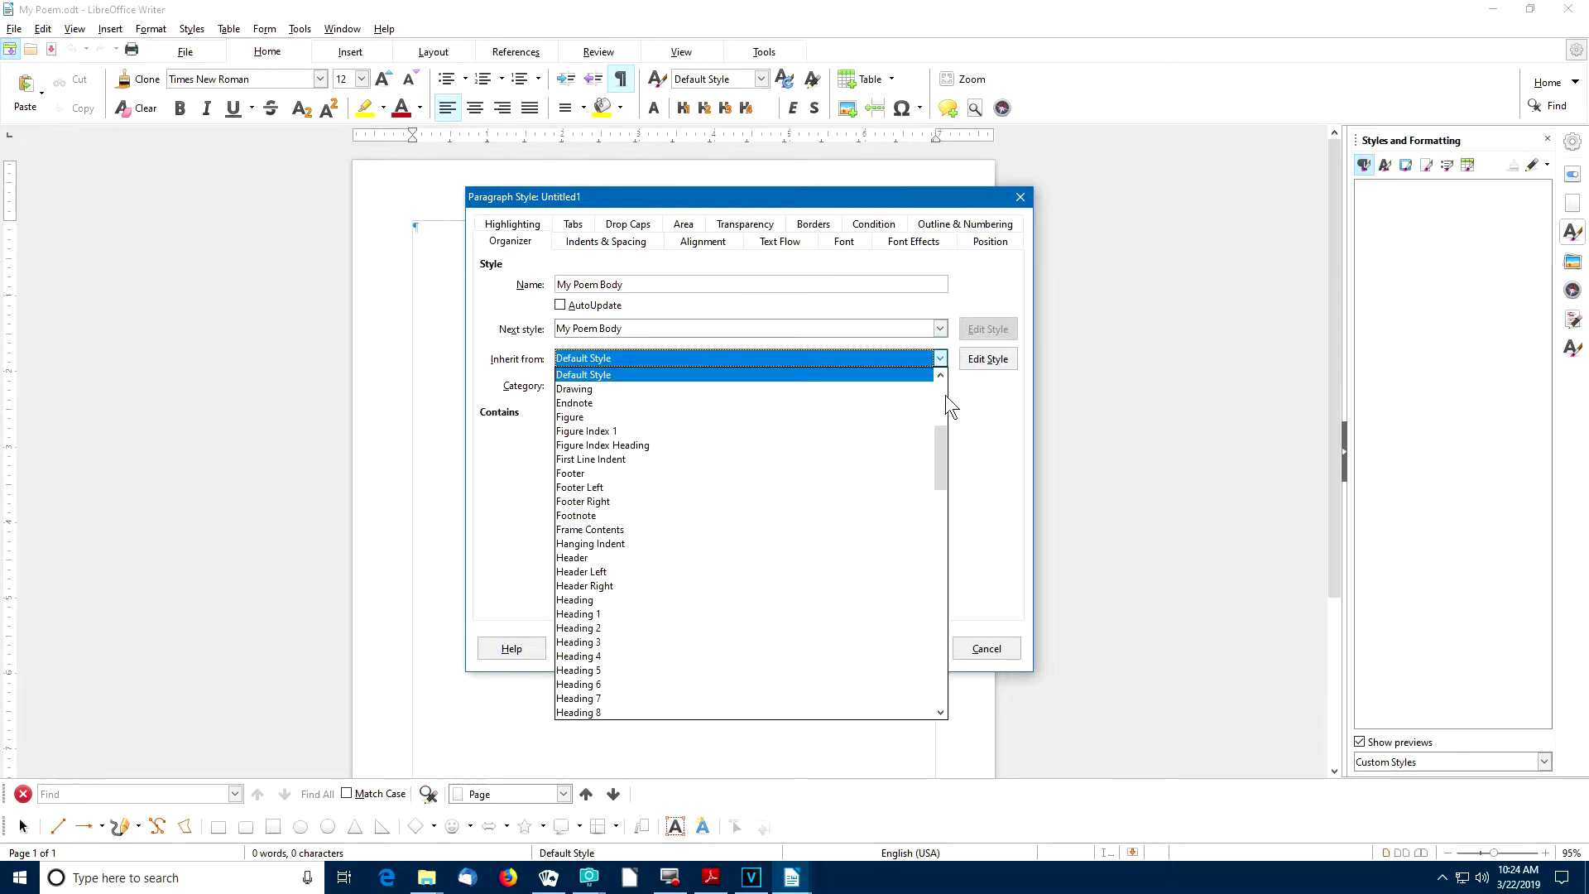
{"action": "left_click_drag", "start_coordinate": [942, 430], "coordinate": [941, 374]}
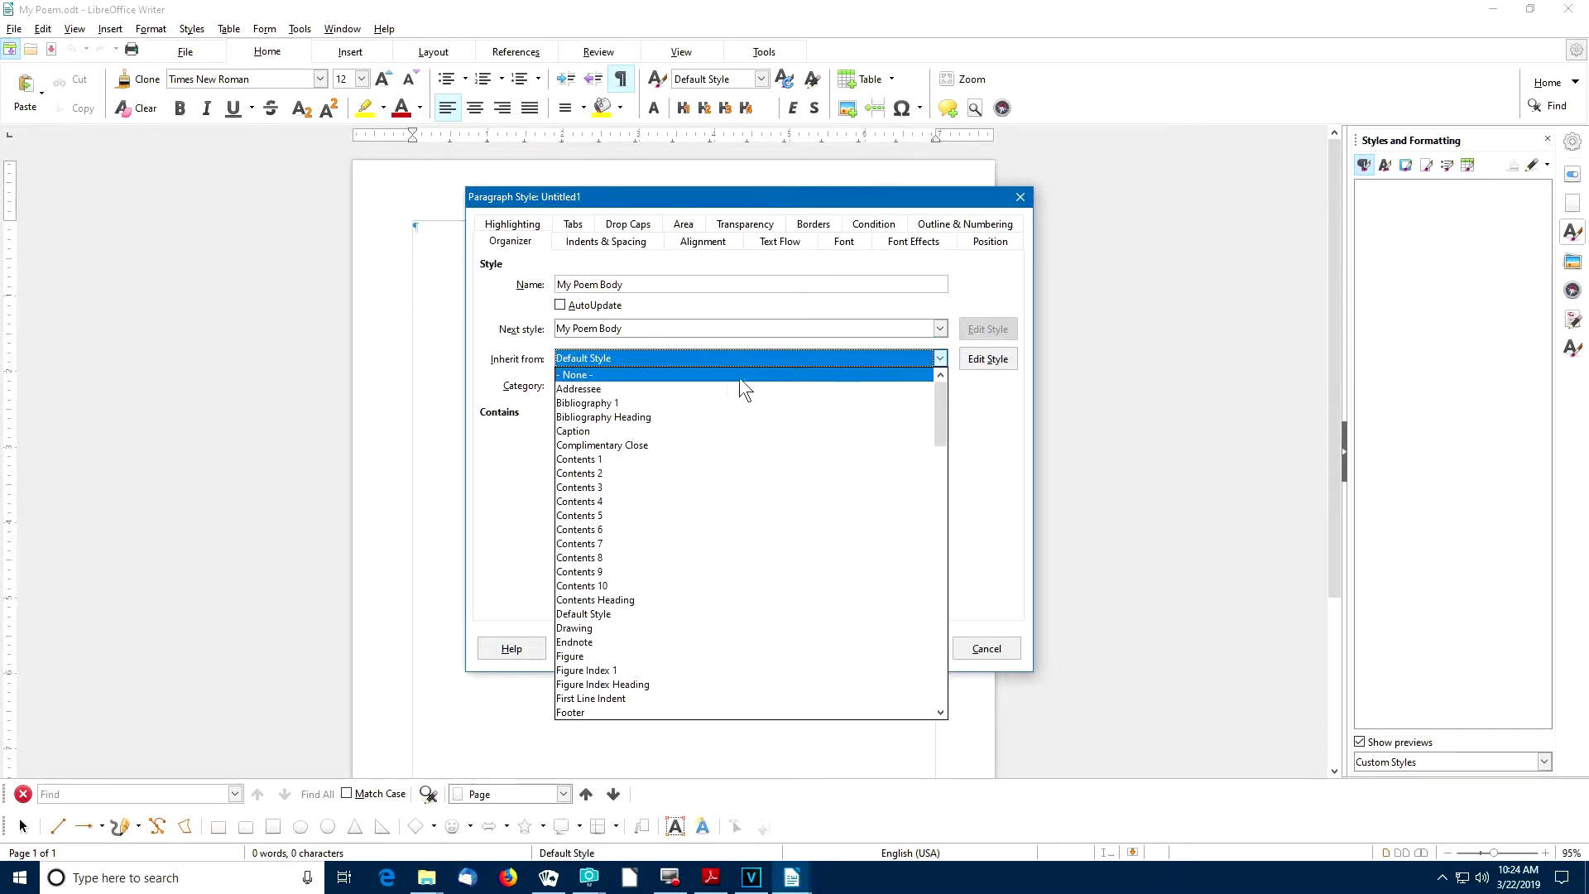
{"action": "left_click", "coordinate": [638, 377]}
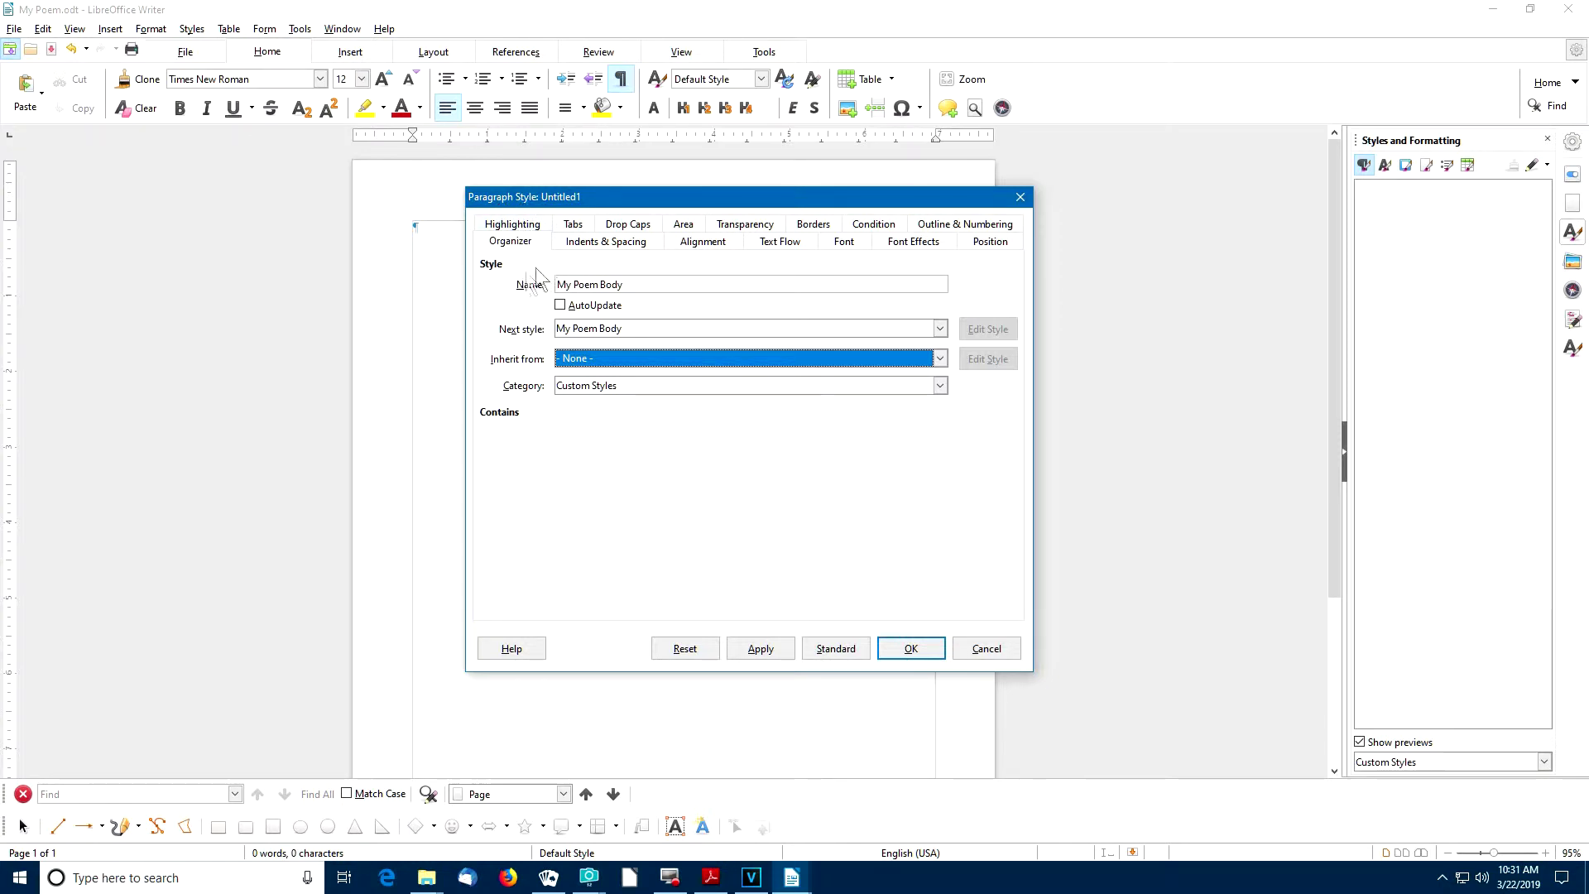
{"action": "left_click", "coordinate": [583, 242]}
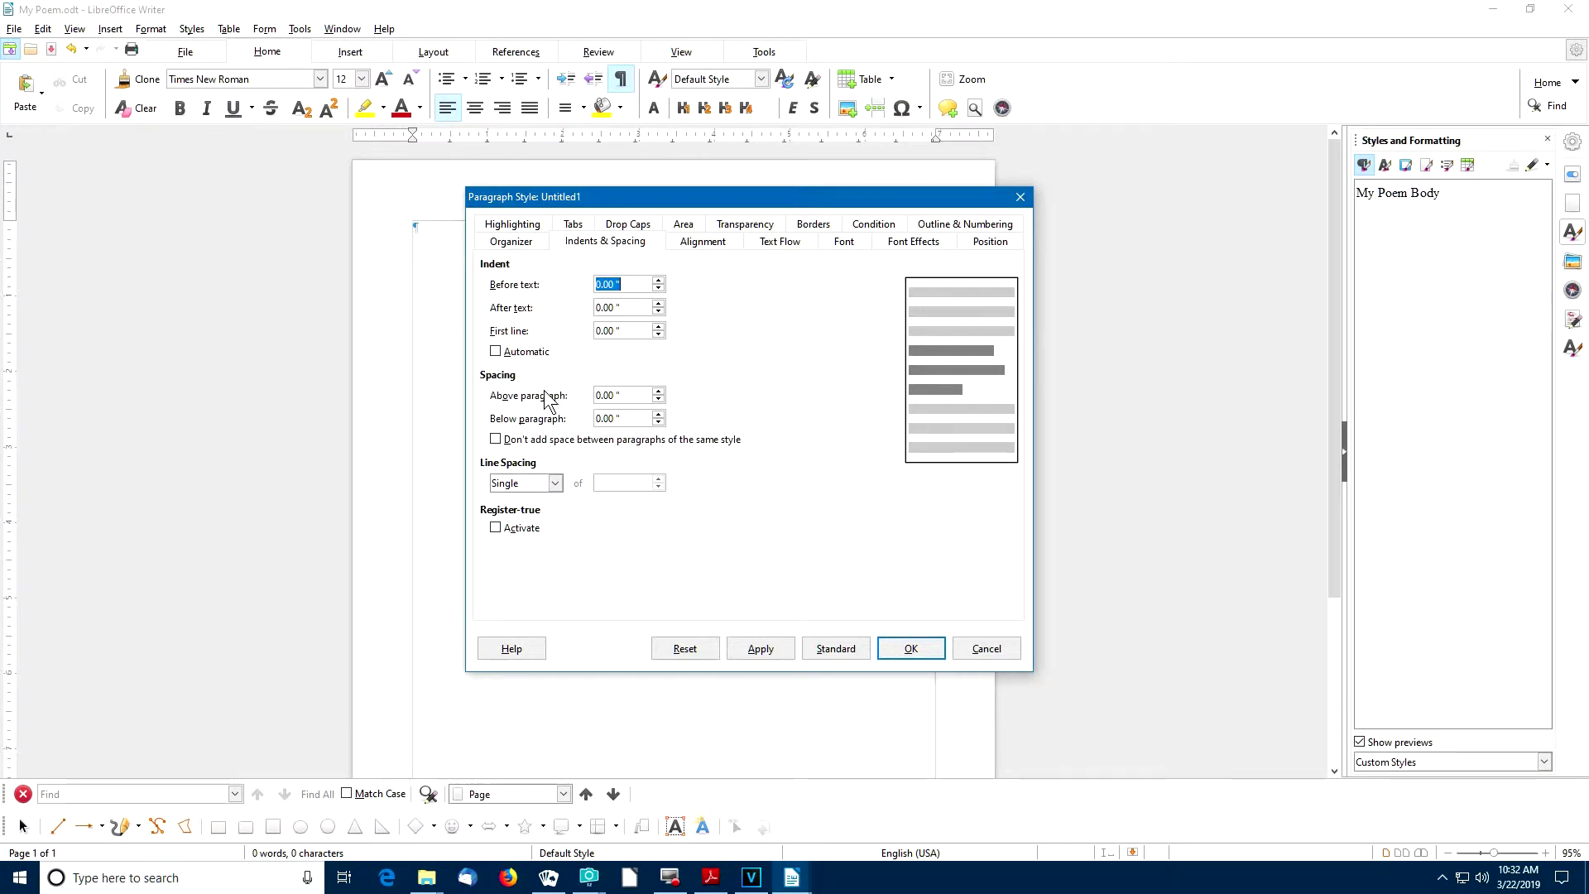
- Raise My Poem Body's space above paragraph by five increments and centre its alignment
{"action": "left_click", "coordinate": [658, 392]}
{"action": "left_click", "coordinate": [659, 391]}
{"action": "left_click", "coordinate": [658, 392]}
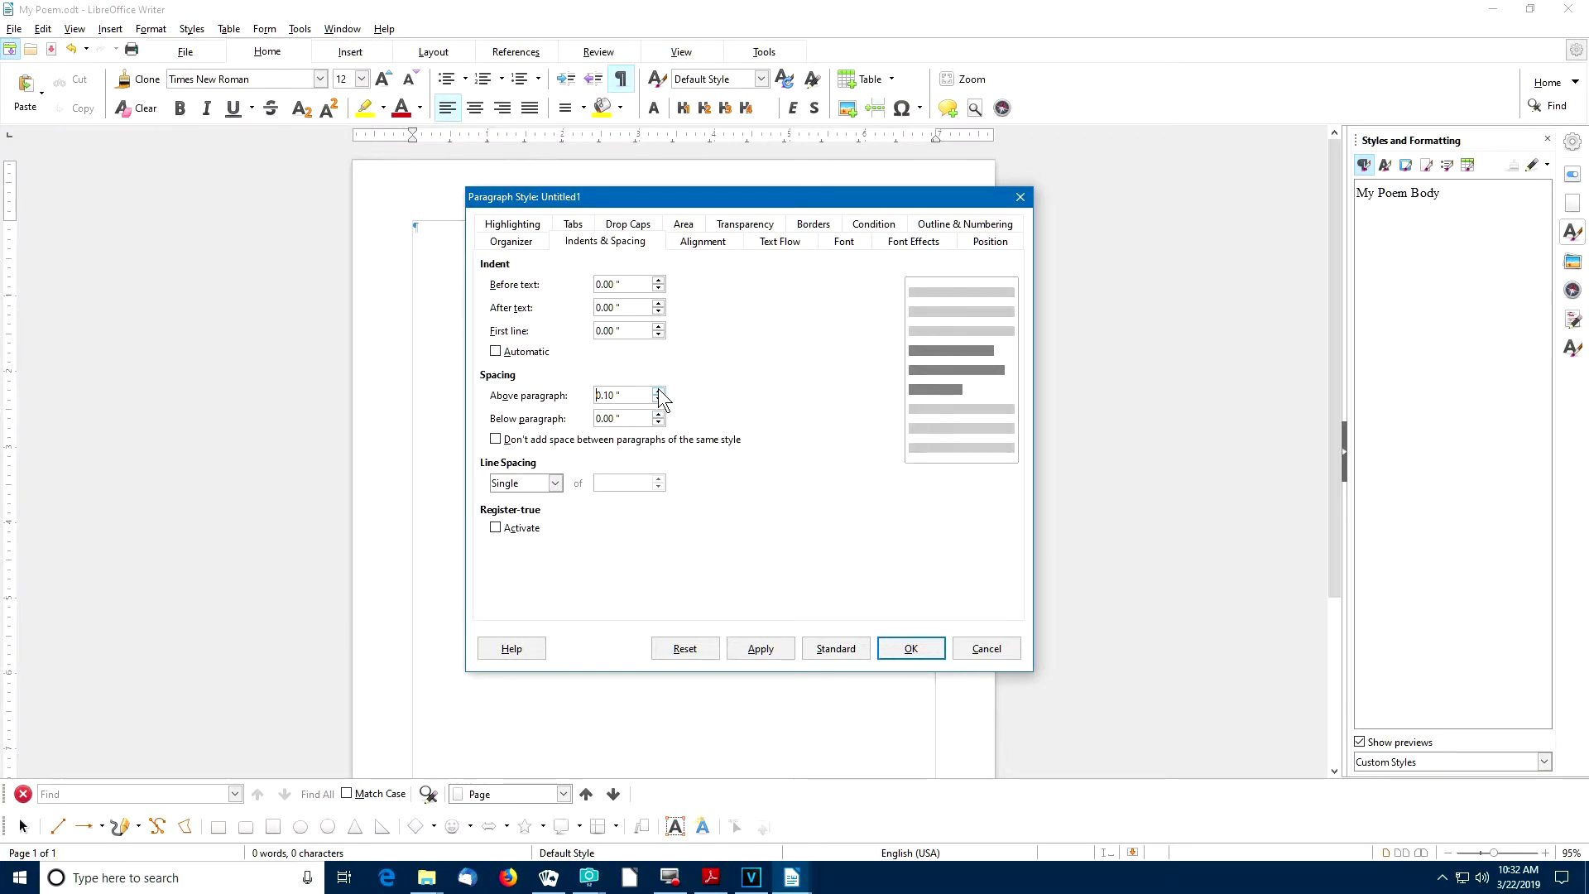
{"action": "left_click", "coordinate": [659, 392]}
{"action": "left_click", "coordinate": [659, 392]}
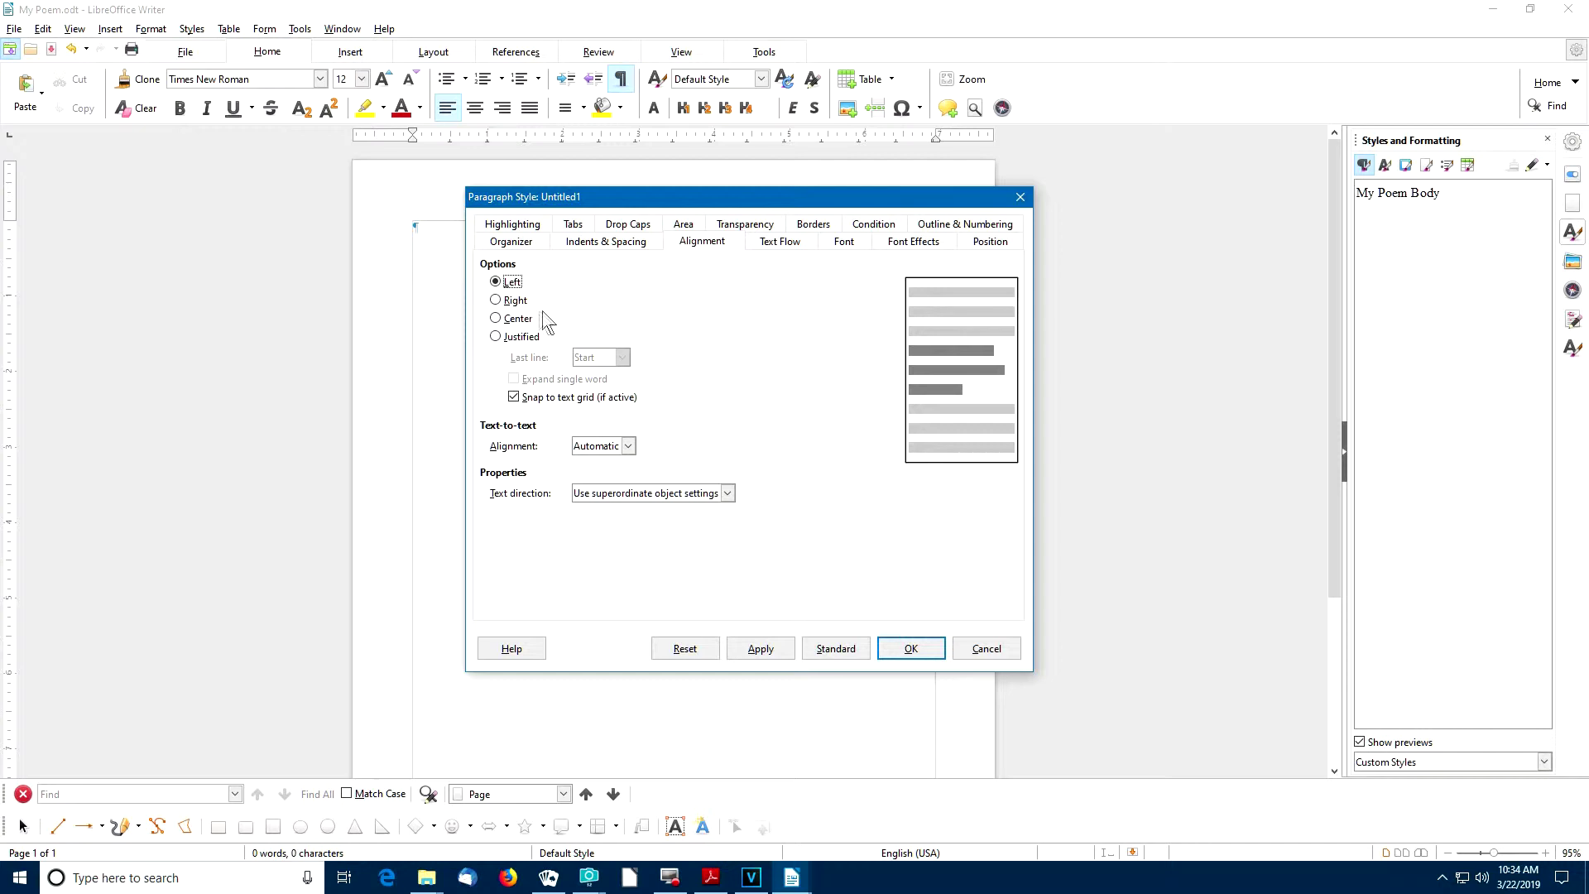
{"action": "left_click", "coordinate": [497, 319]}
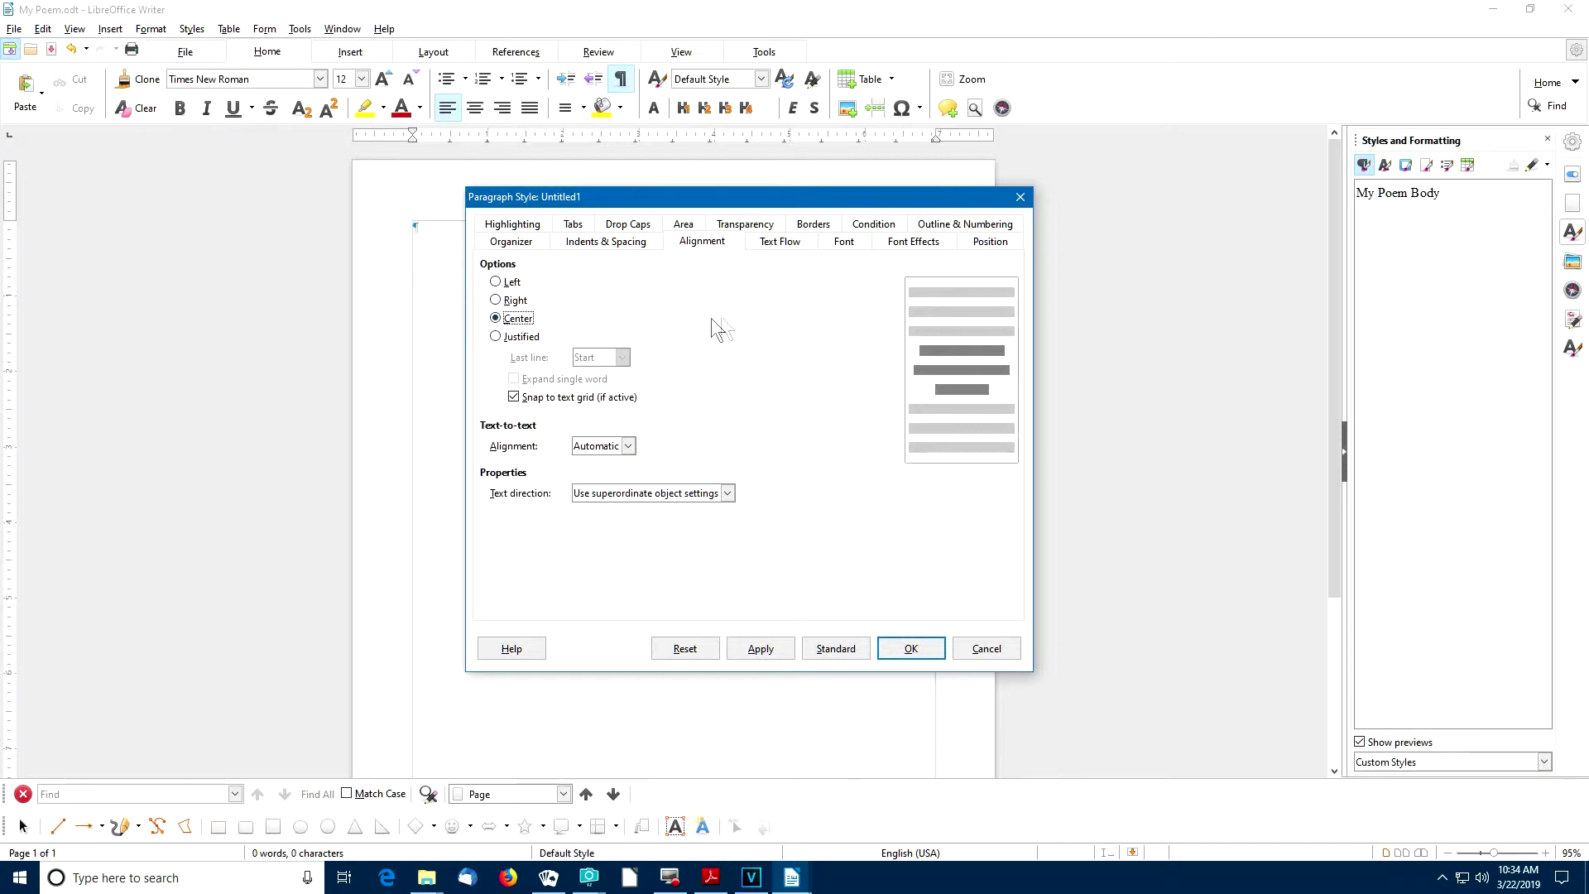
{"action": "left_click", "coordinate": [846, 245]}
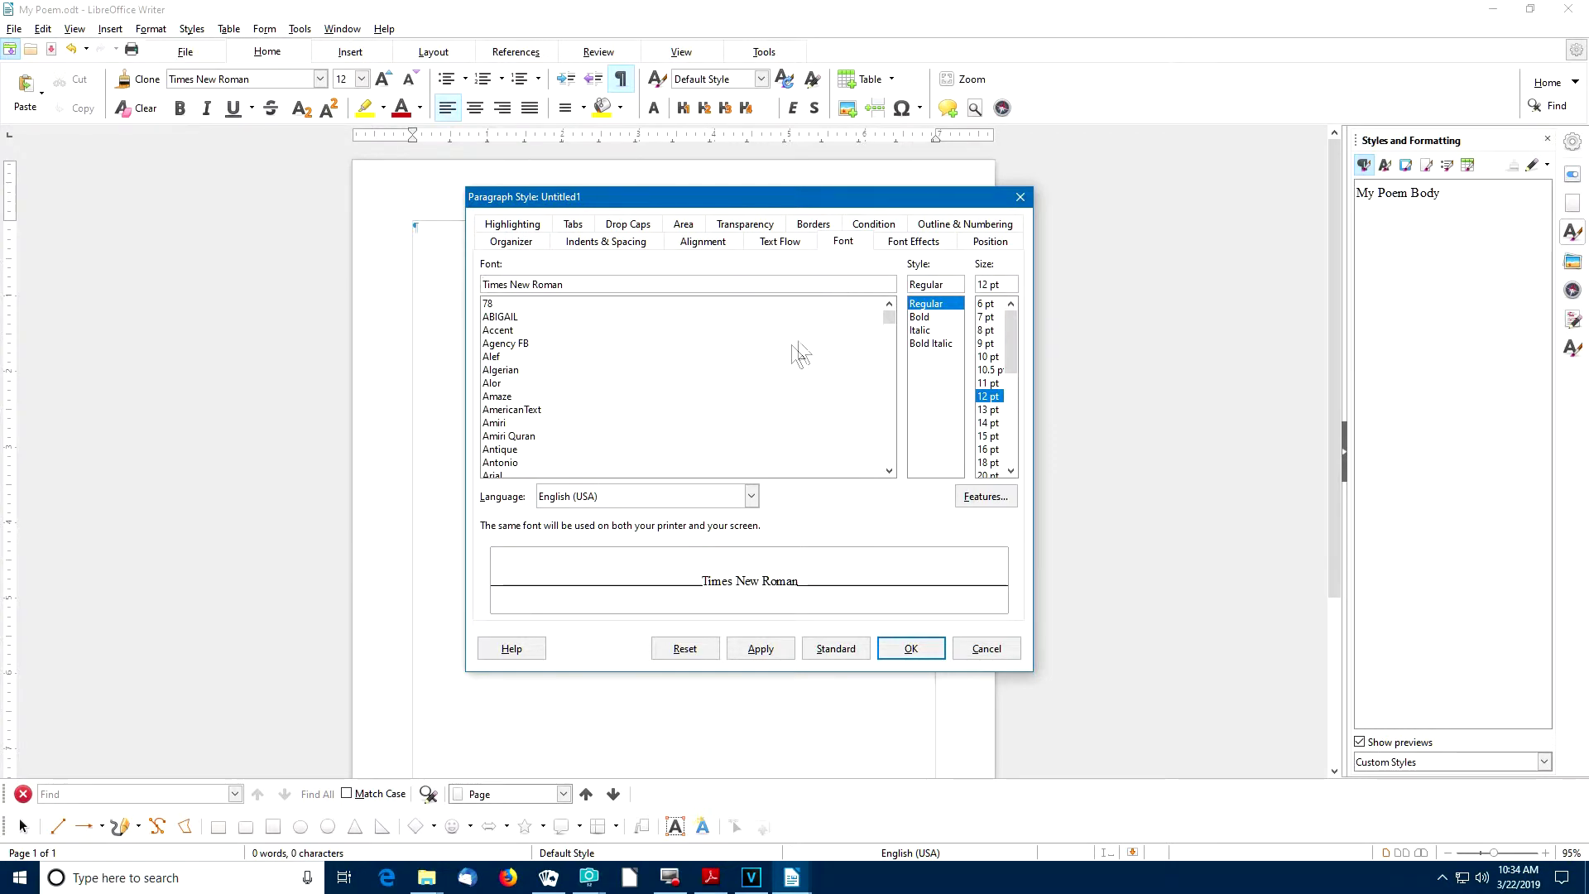
{"action": "scroll", "coordinate": [647, 371], "scroll_direction": "down", "scroll_amount": 1}
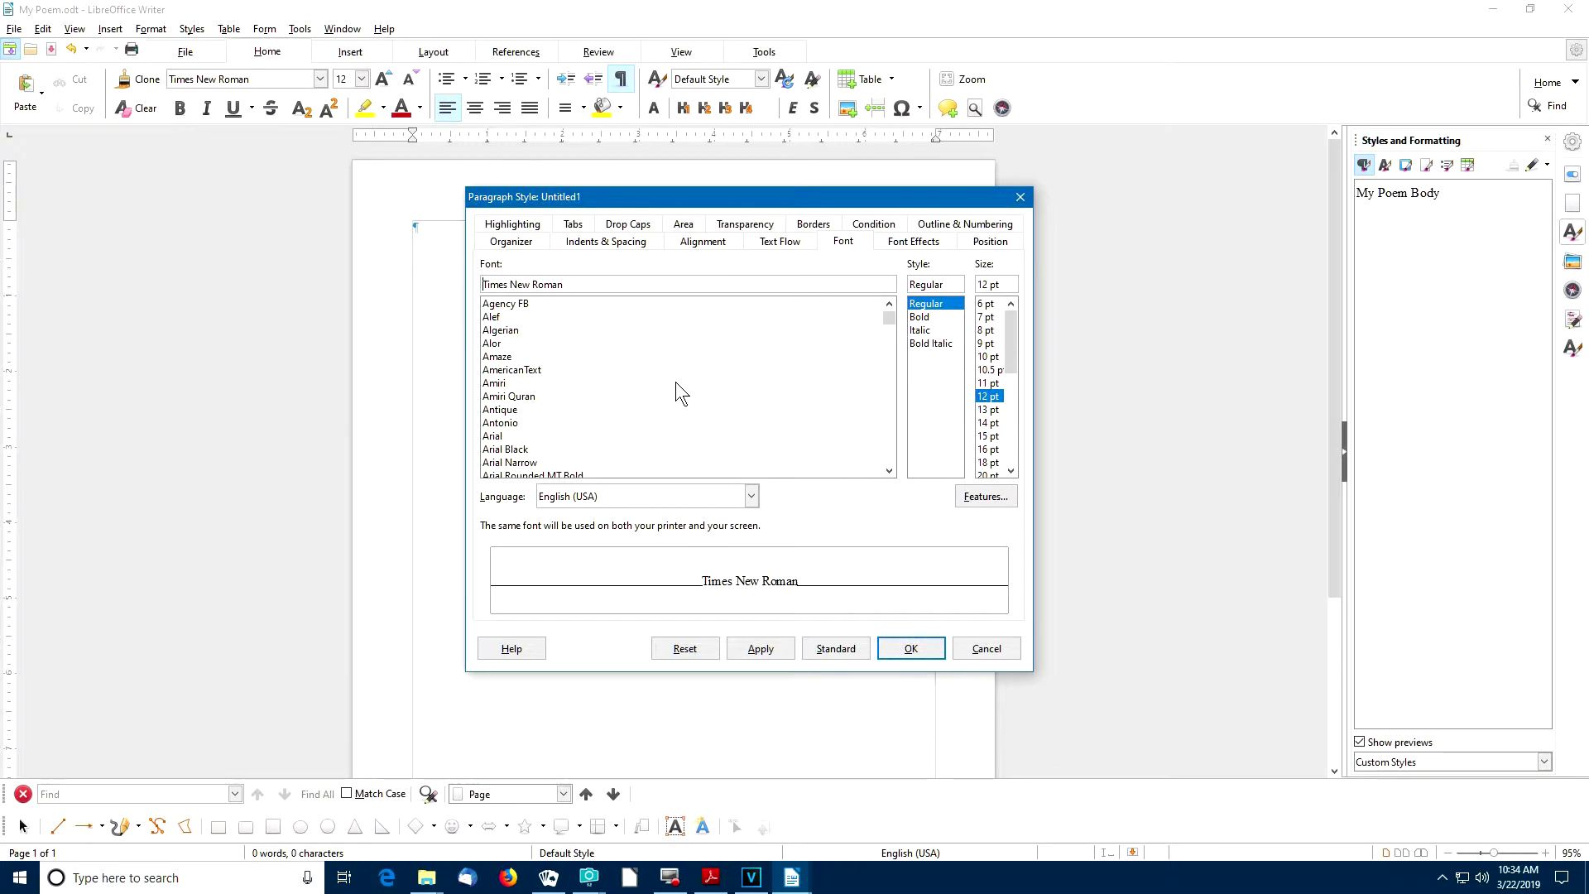
- Give My Poem Body the Antique font at 26 pt and confirm the style
{"action": "left_click", "coordinate": [501, 410]}
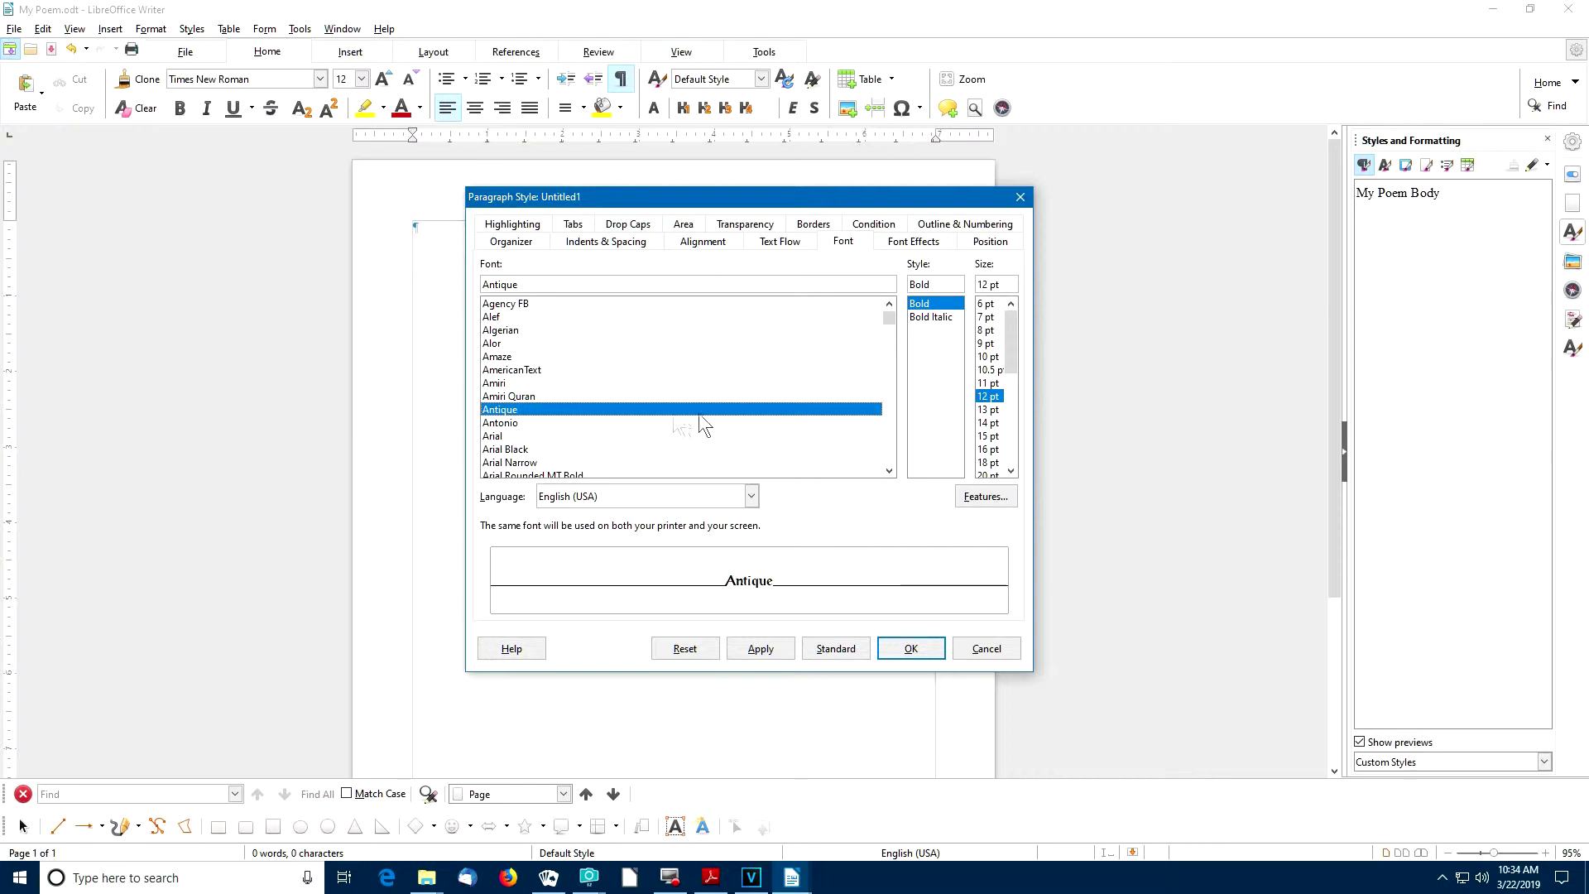
{"action": "scroll", "coordinate": [989, 398], "scroll_direction": "down", "scroll_amount": 3}
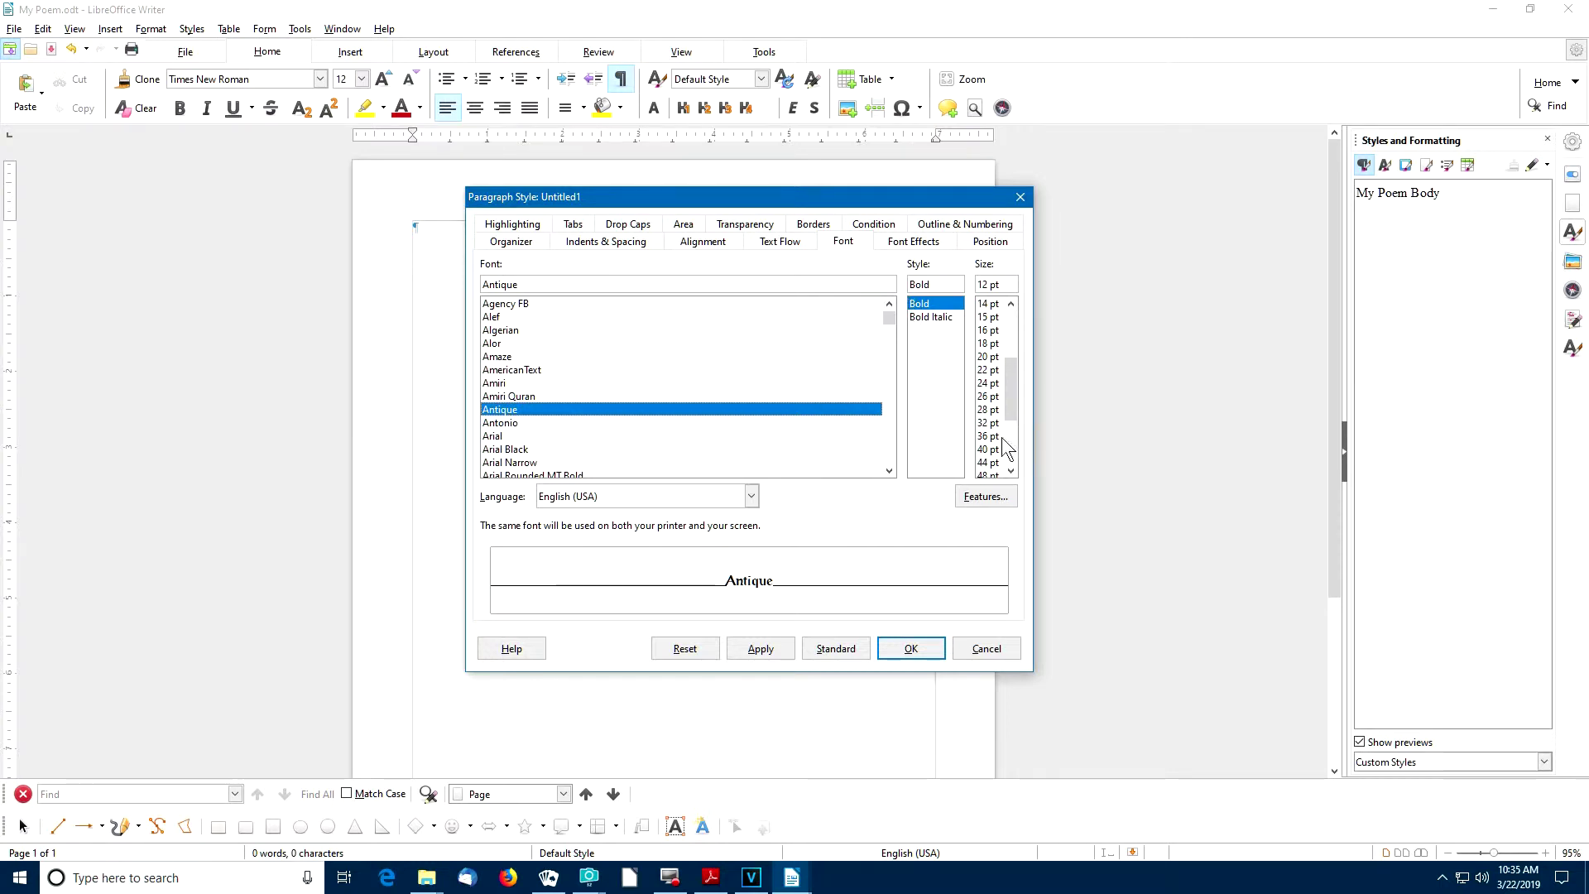
{"action": "left_click", "coordinate": [988, 397]}
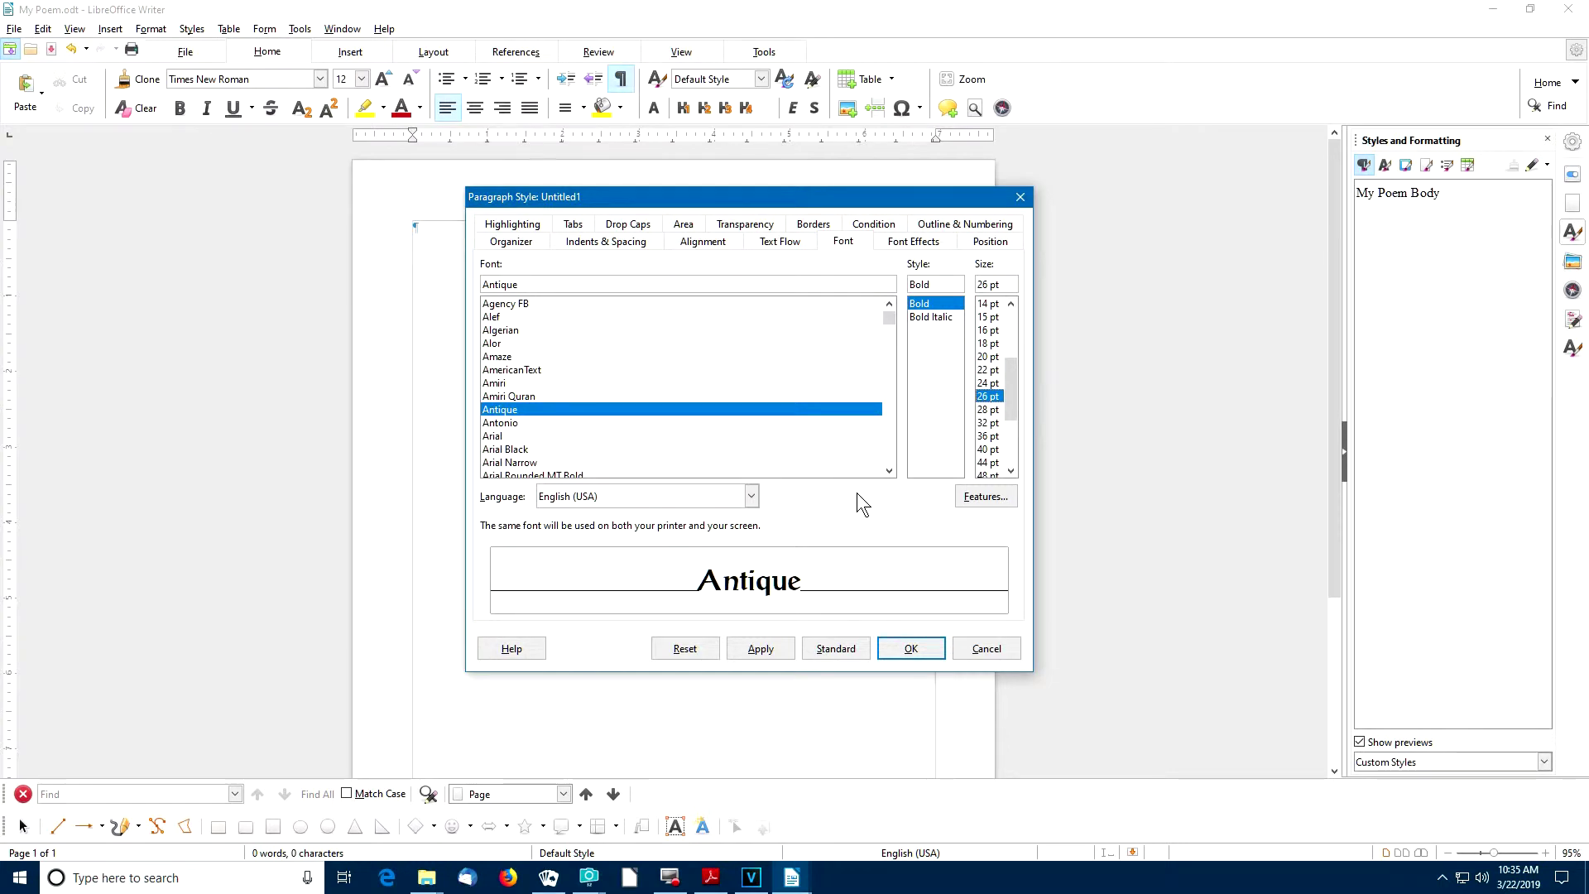
{"action": "left_click", "coordinate": [910, 650]}
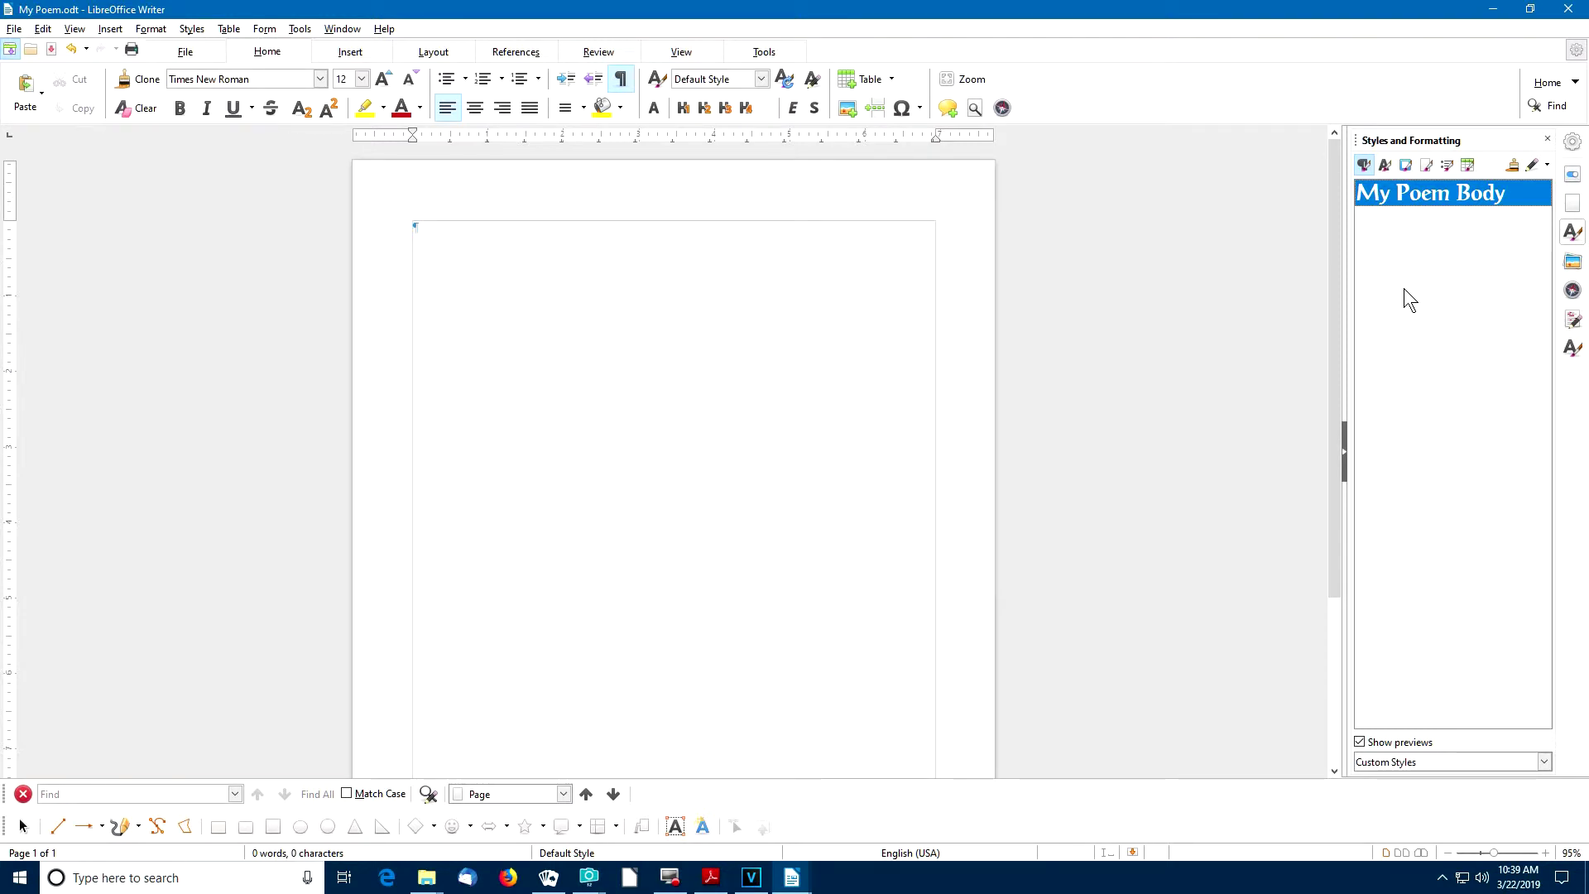
{"action": "right_click", "coordinate": [1404, 288]}
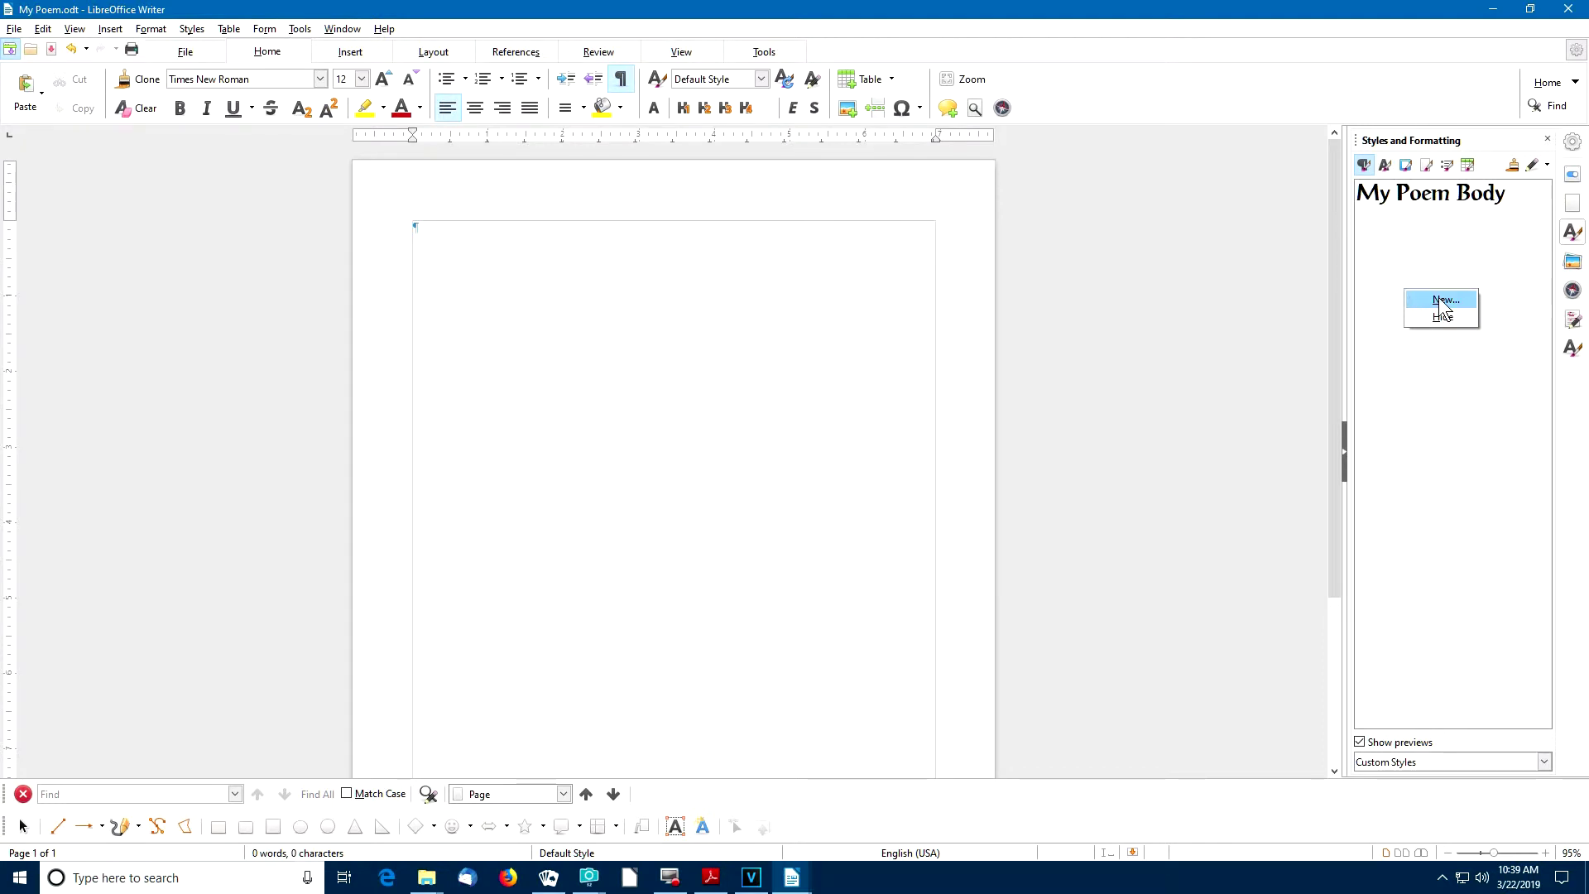
- Create another new paragraph style and name it 'My Poem Title'
{"action": "left_click", "coordinate": [1441, 299]}
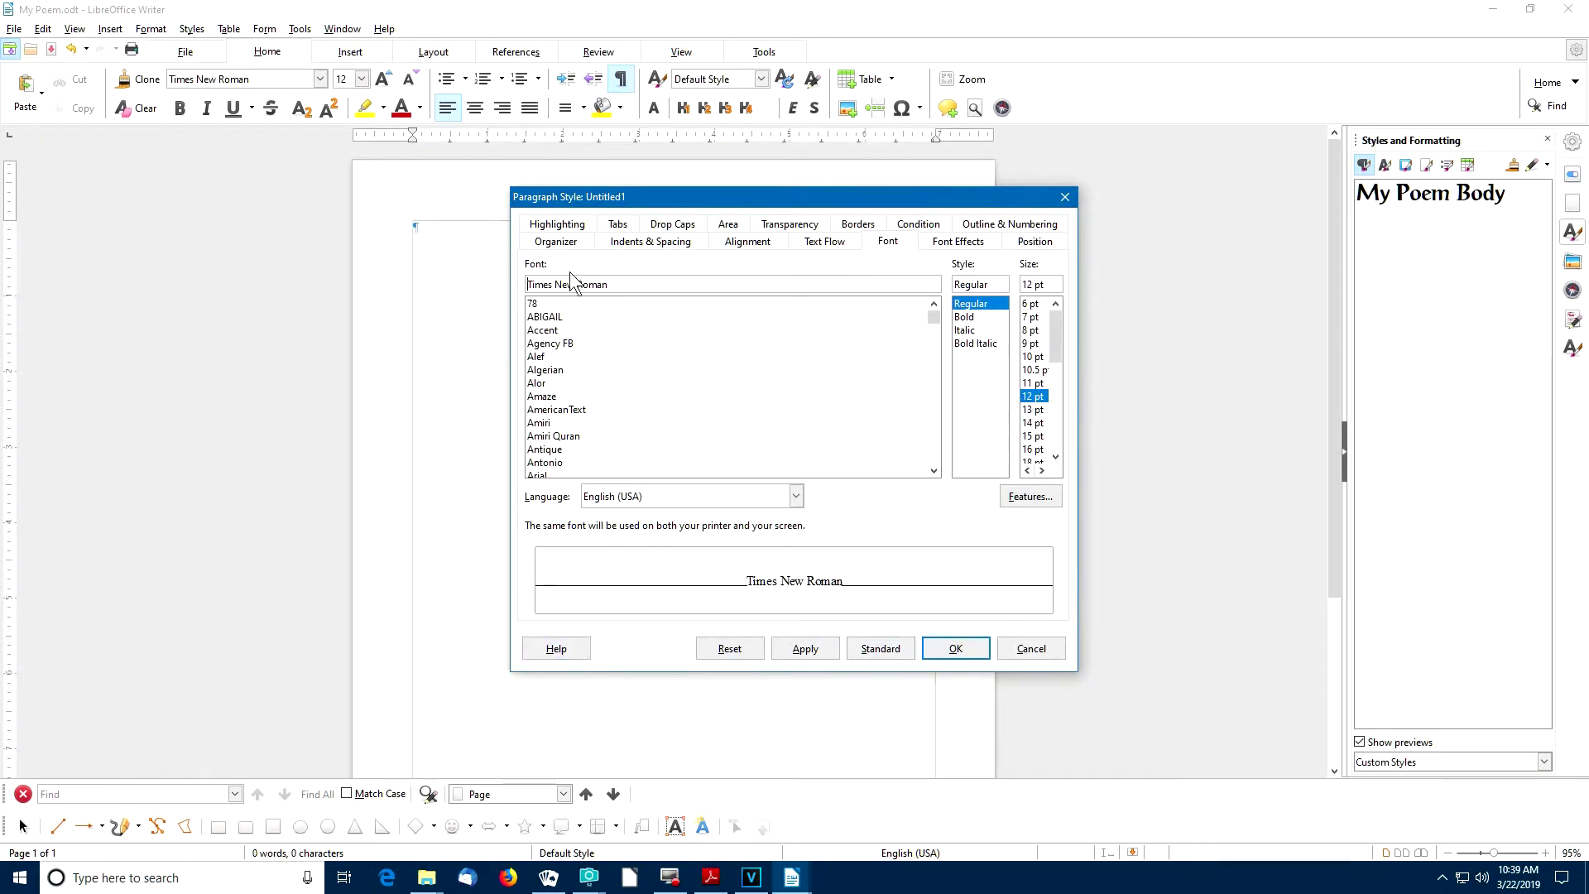
{"action": "left_click_drag", "start_coordinate": [664, 196], "coordinate": [609, 187]}
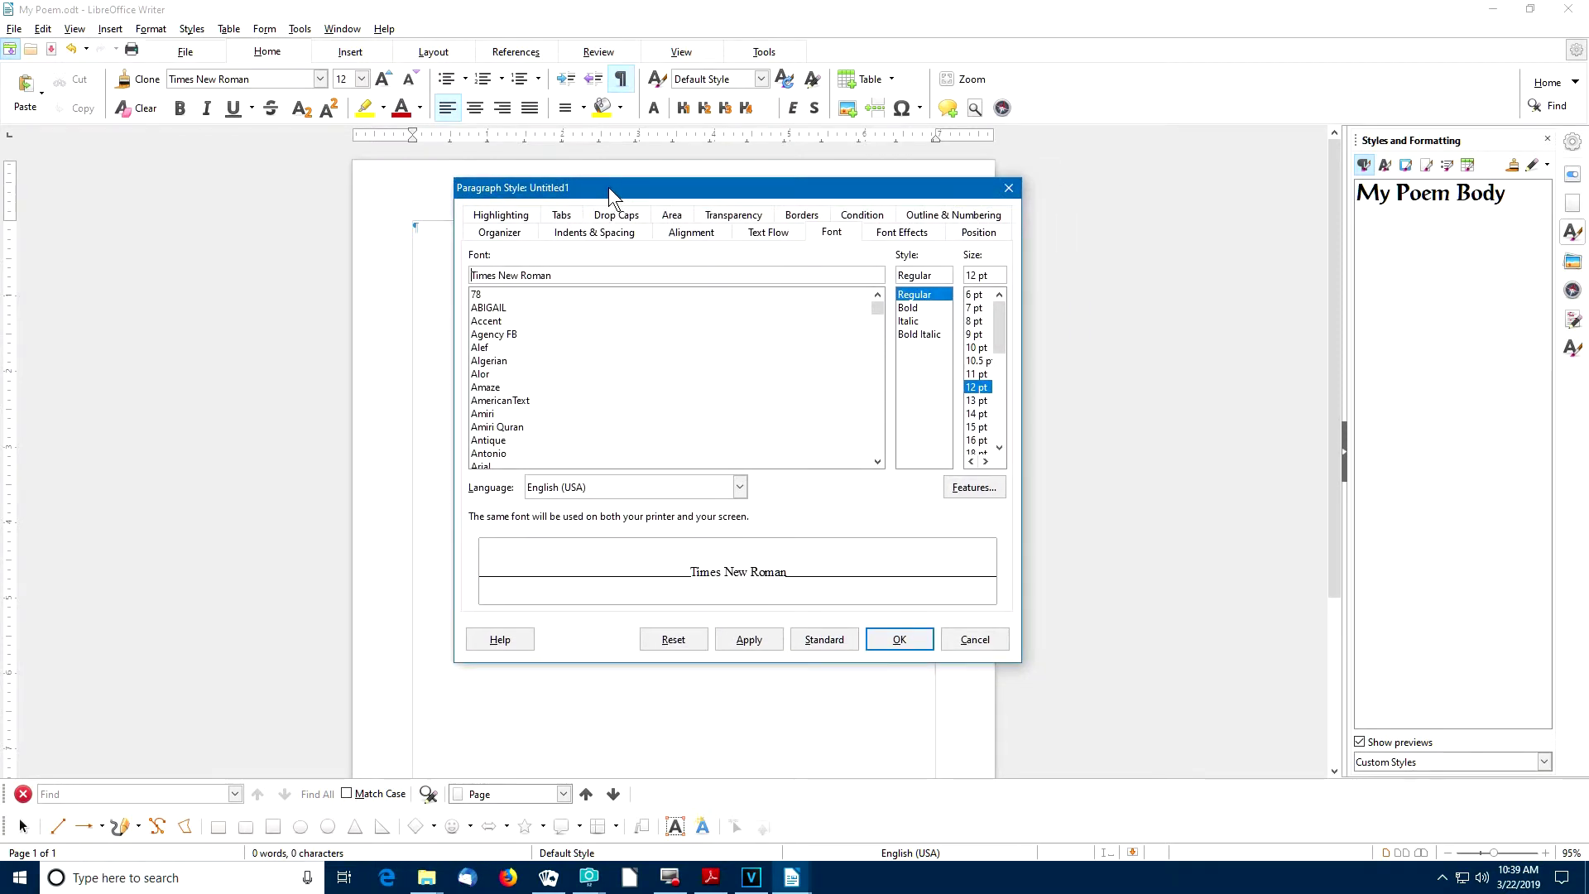
{"action": "left_click", "coordinate": [499, 234]}
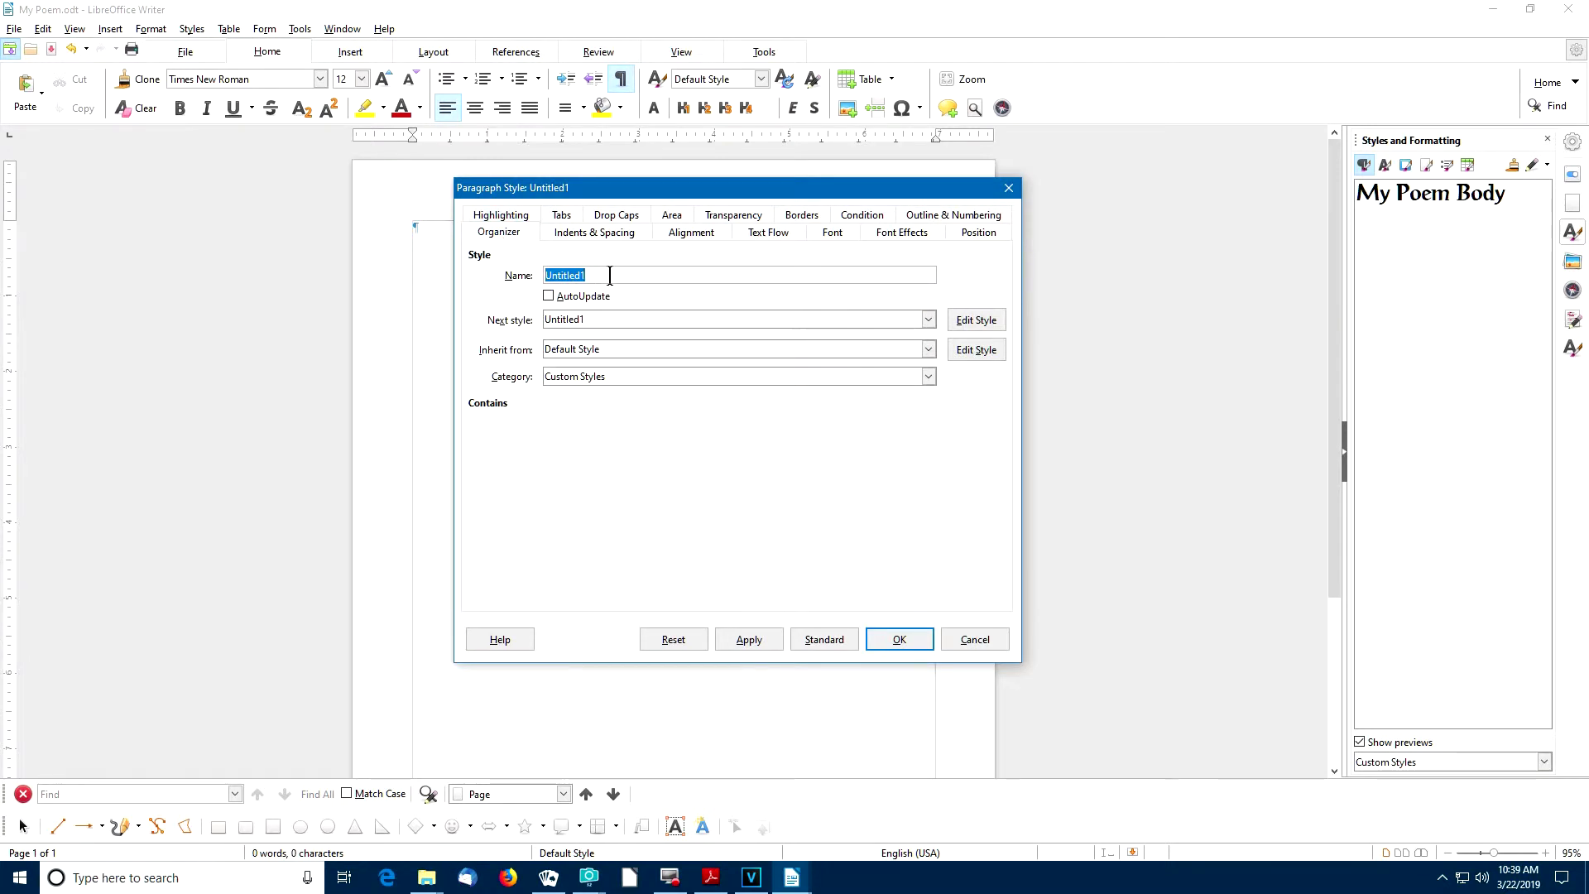
{"action": "type", "text": "My Poem Title"}
{"action": "left_click", "coordinate": [596, 319]}
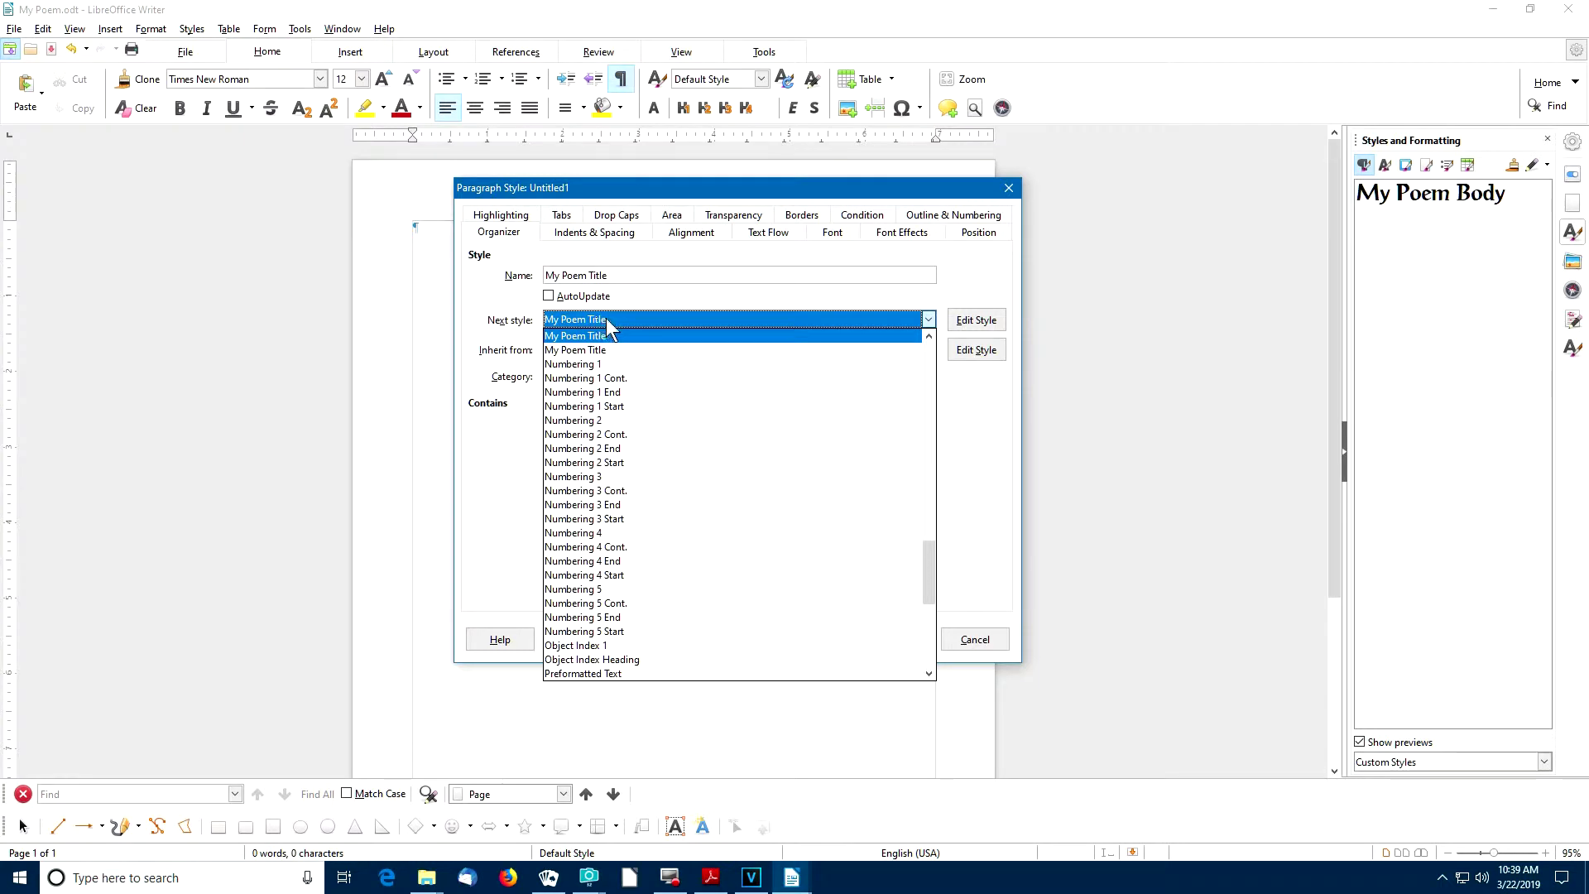
- Set My Poem Title's next style to My Poem Body and its parent to - None -
{"action": "scroll", "coordinate": [652, 329], "scroll_direction": "up", "scroll_amount": 2}
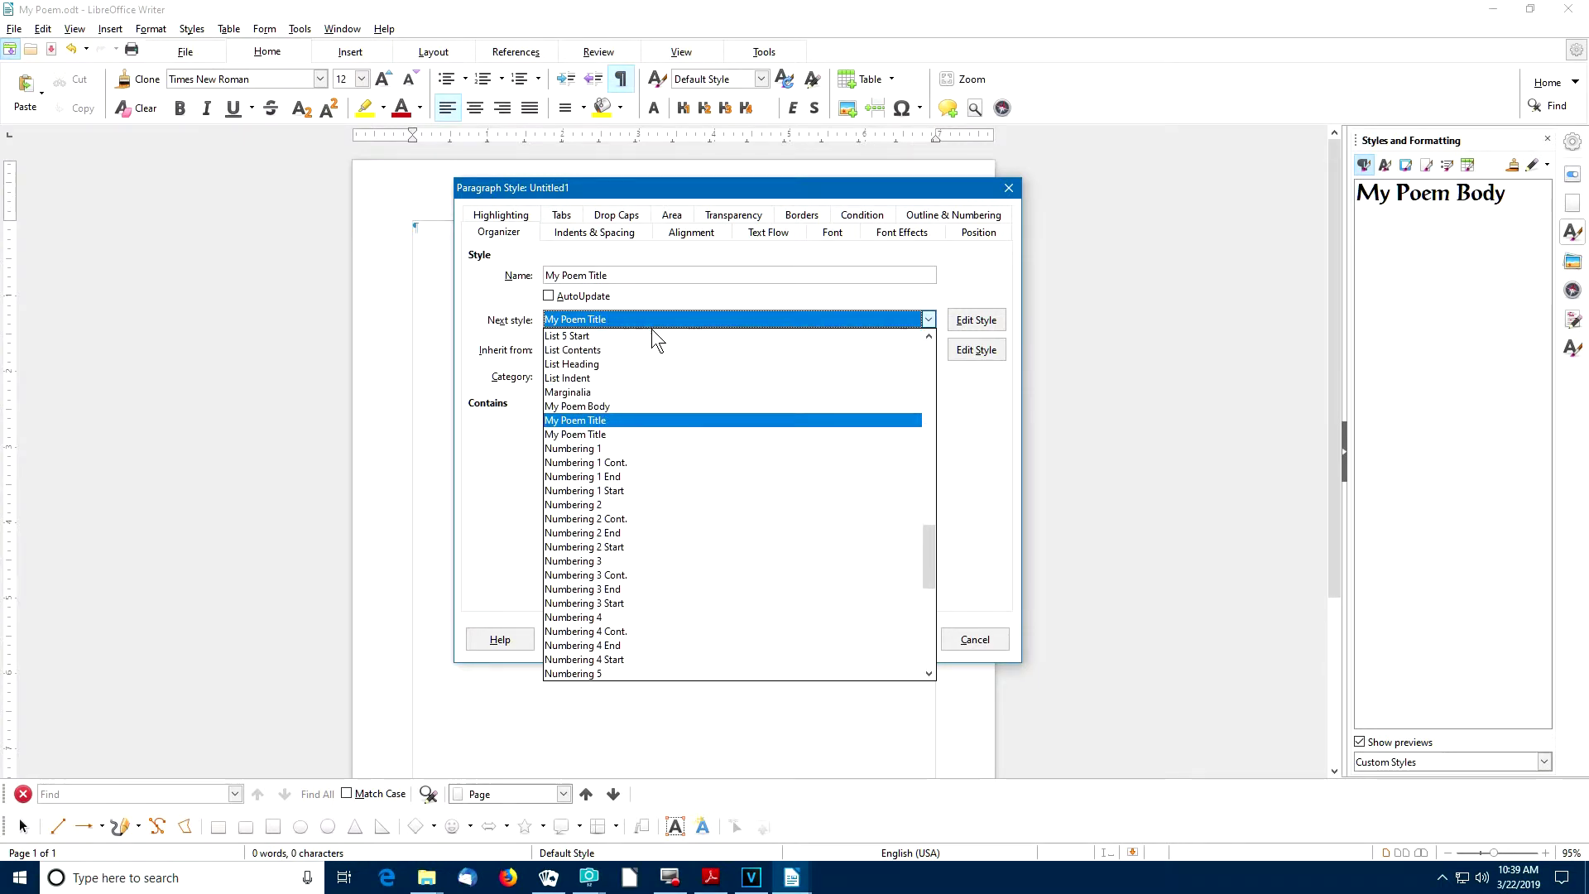
{"action": "left_click", "coordinate": [611, 405]}
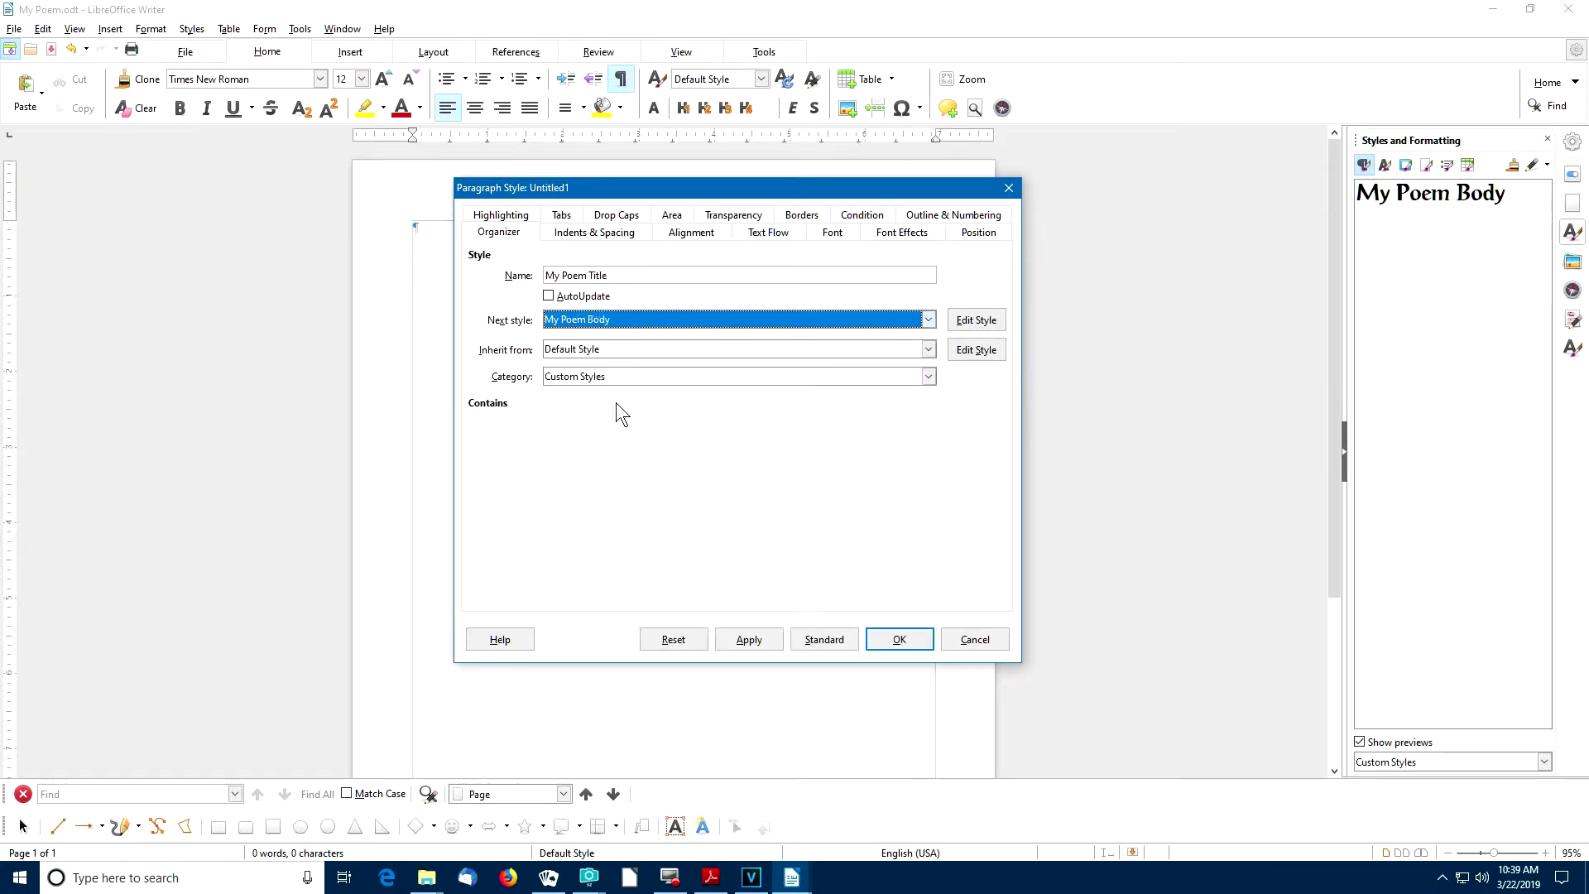
{"action": "left_click", "coordinate": [619, 349]}
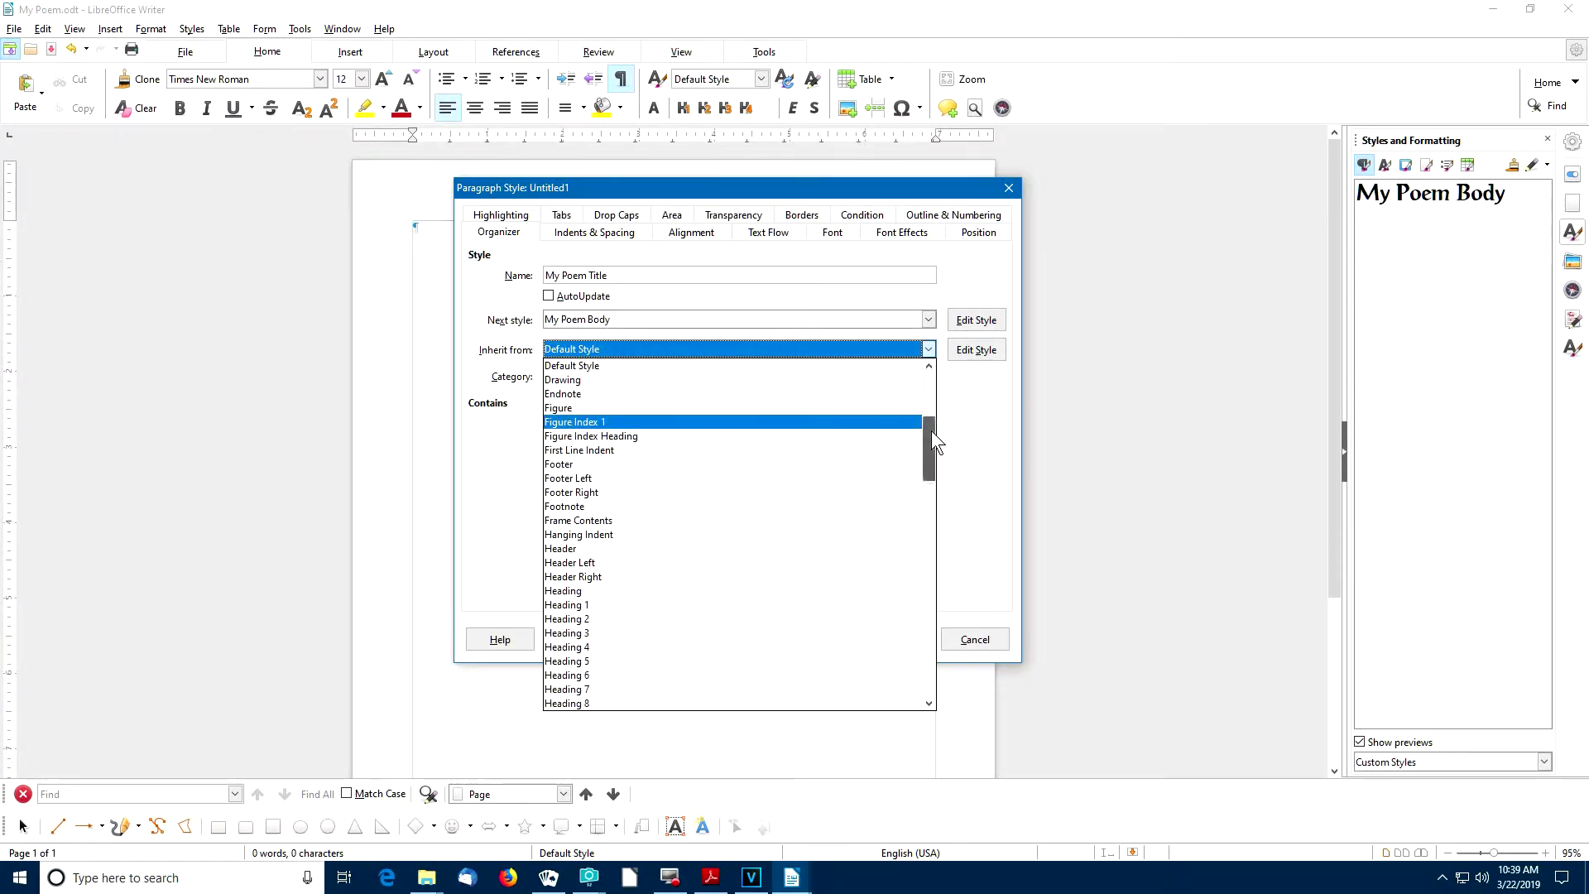
{"action": "left_click_drag", "start_coordinate": [931, 431], "coordinate": [927, 371]}
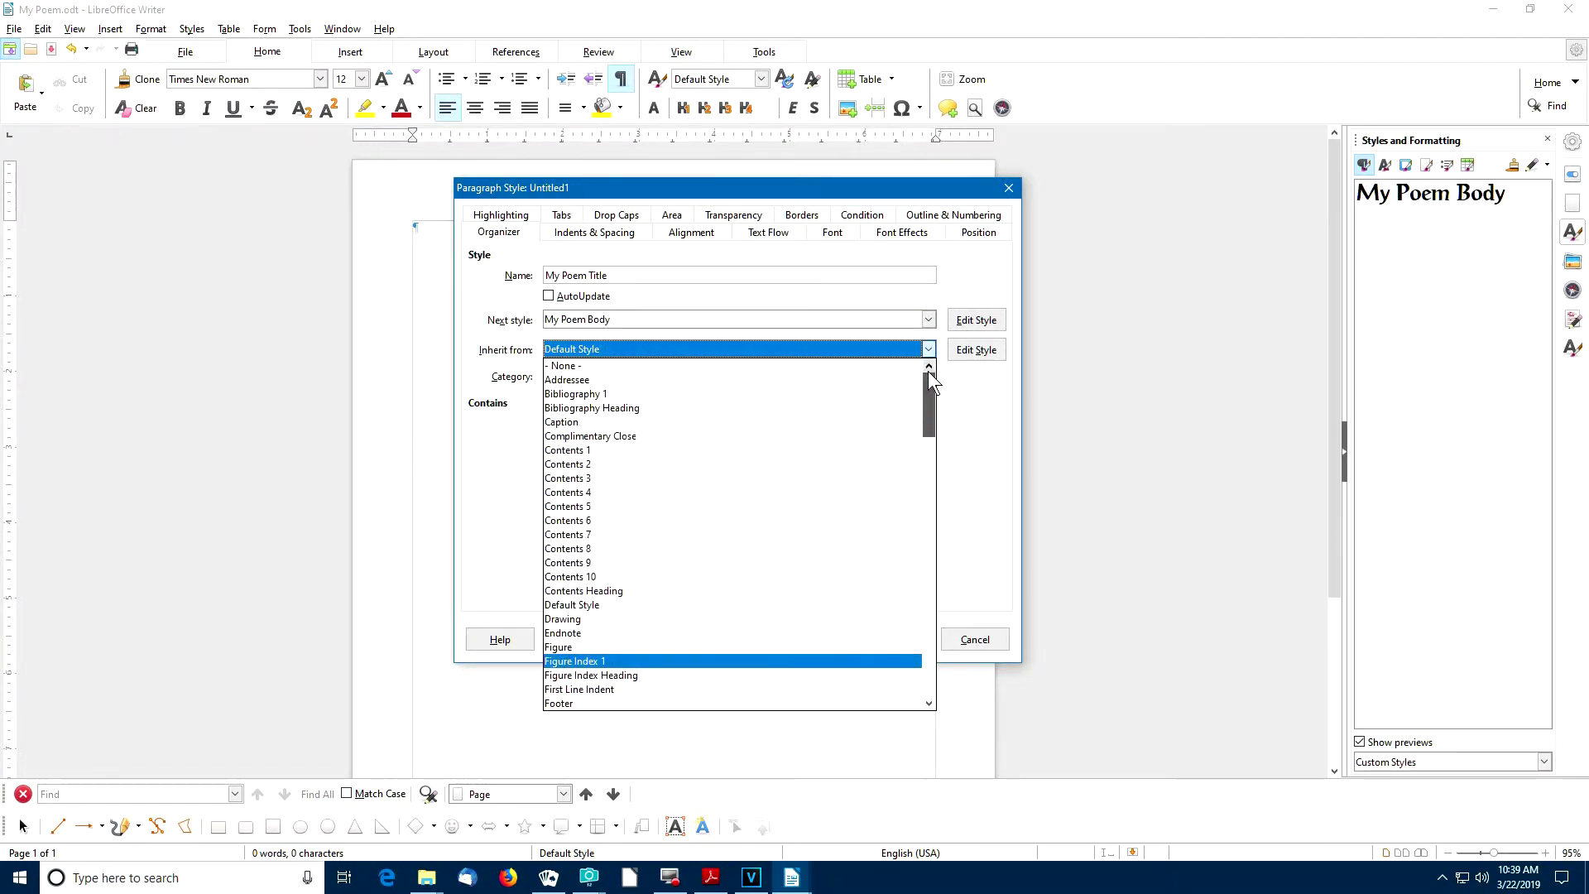
{"action": "left_click", "coordinate": [685, 366]}
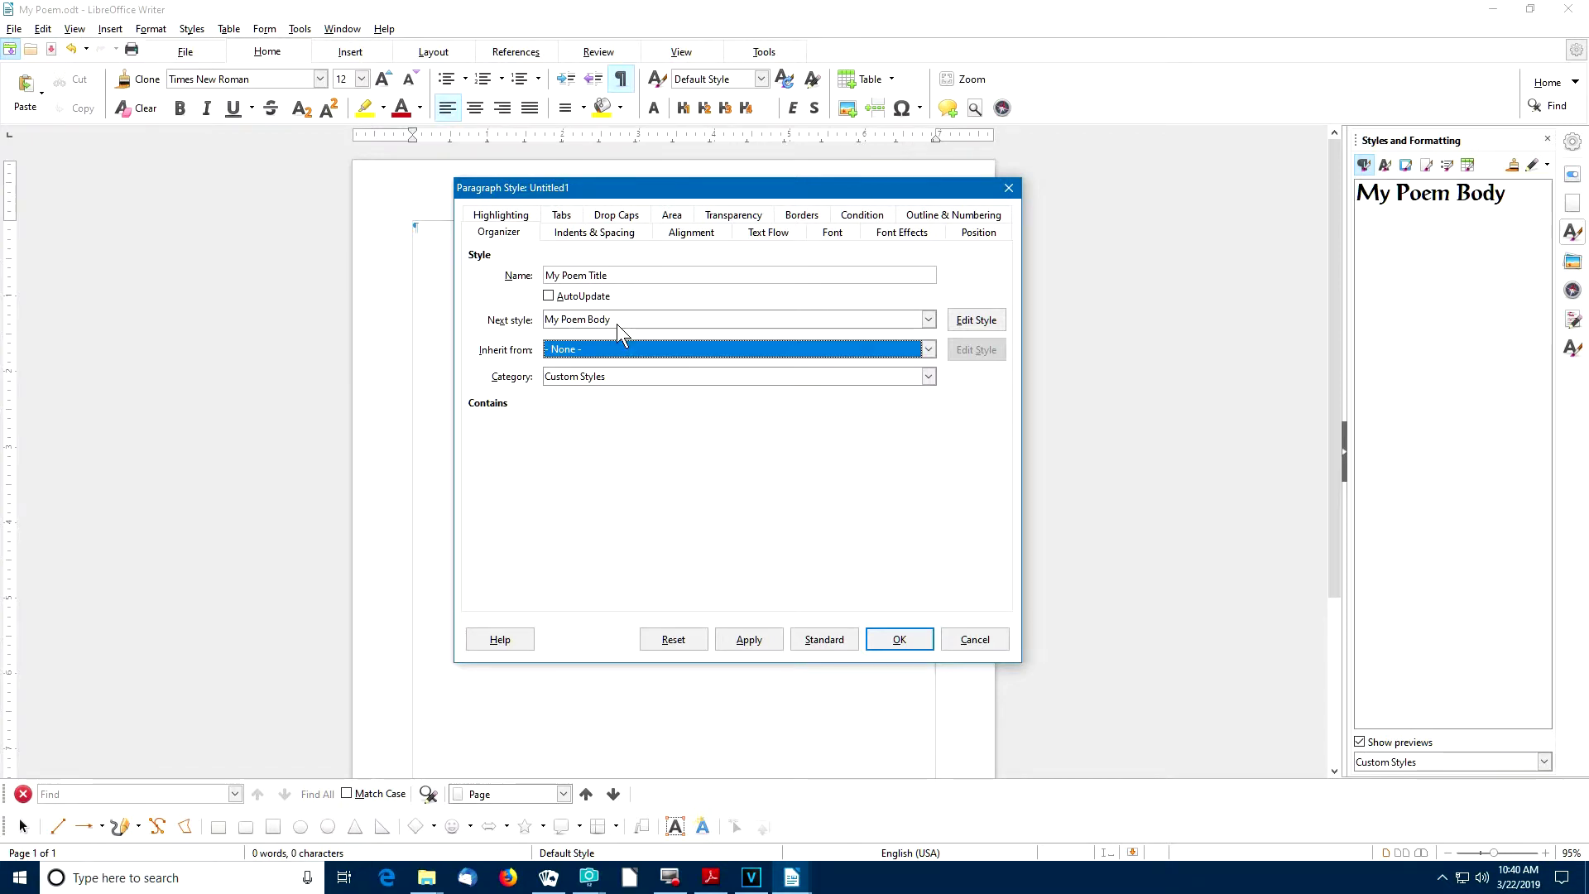
{"action": "left_click", "coordinate": [579, 234]}
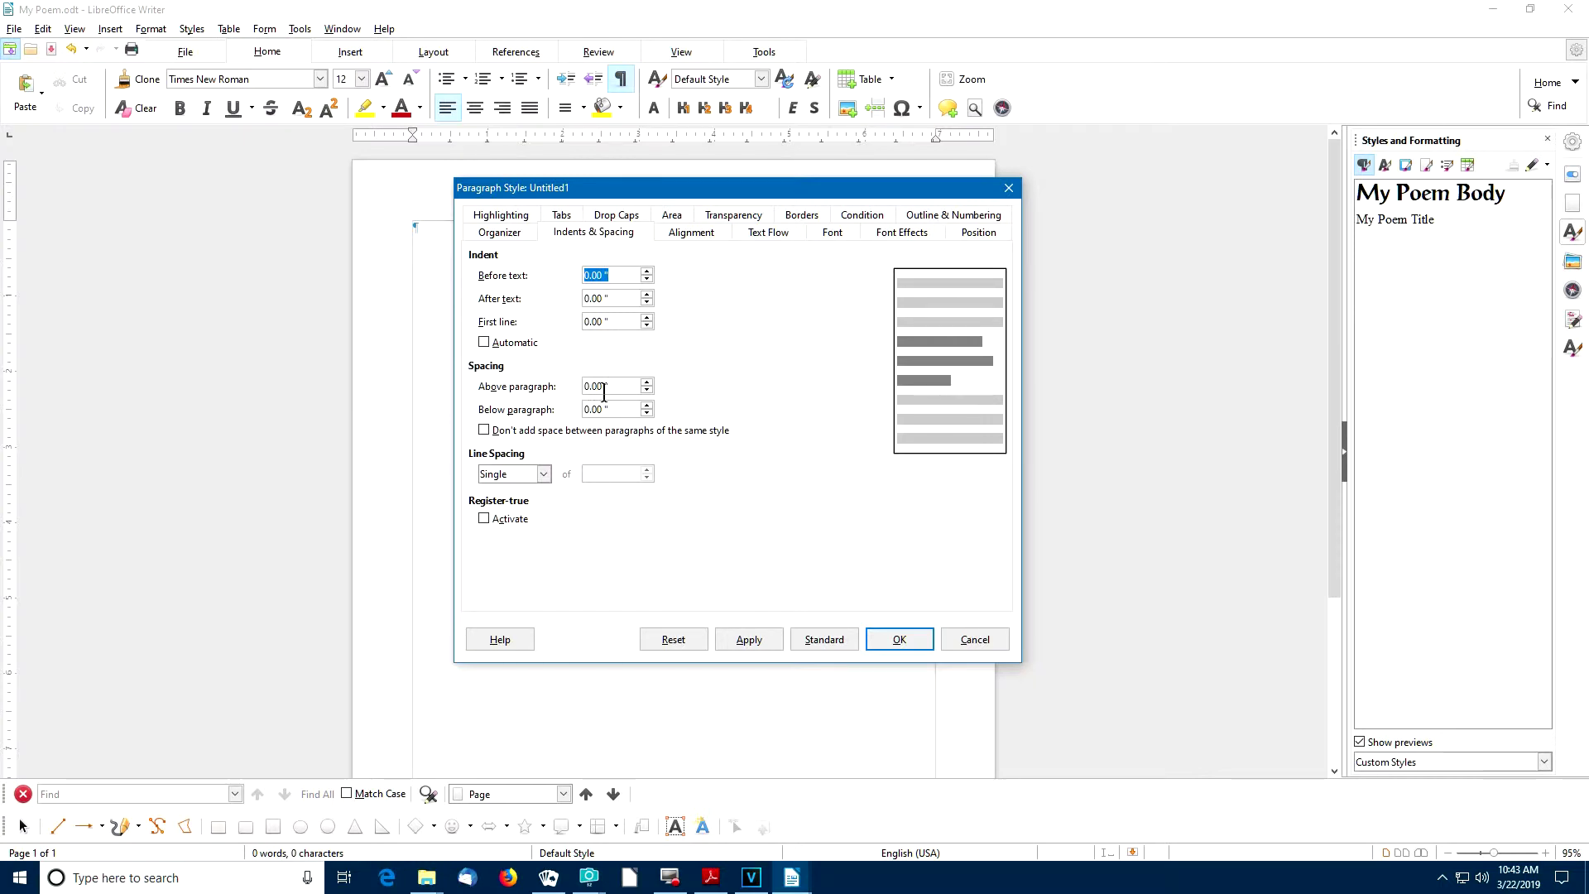
- Centre the My Poem Title style and set its font to Antique Bold 36 pt
{"action": "left_click", "coordinate": [690, 233]}
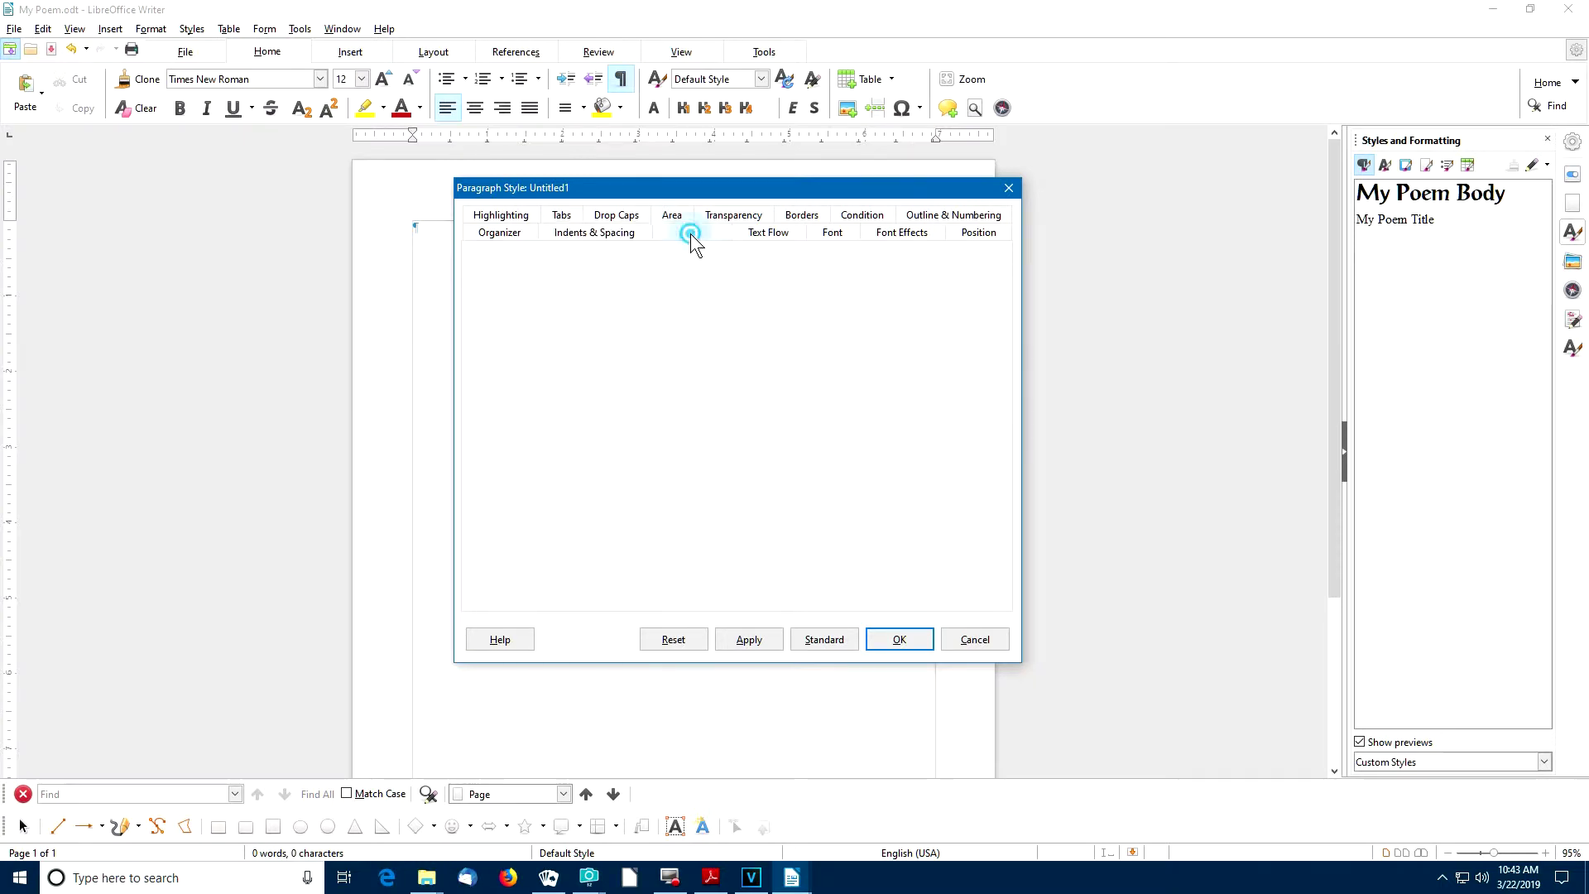
{"action": "left_click", "coordinate": [485, 310]}
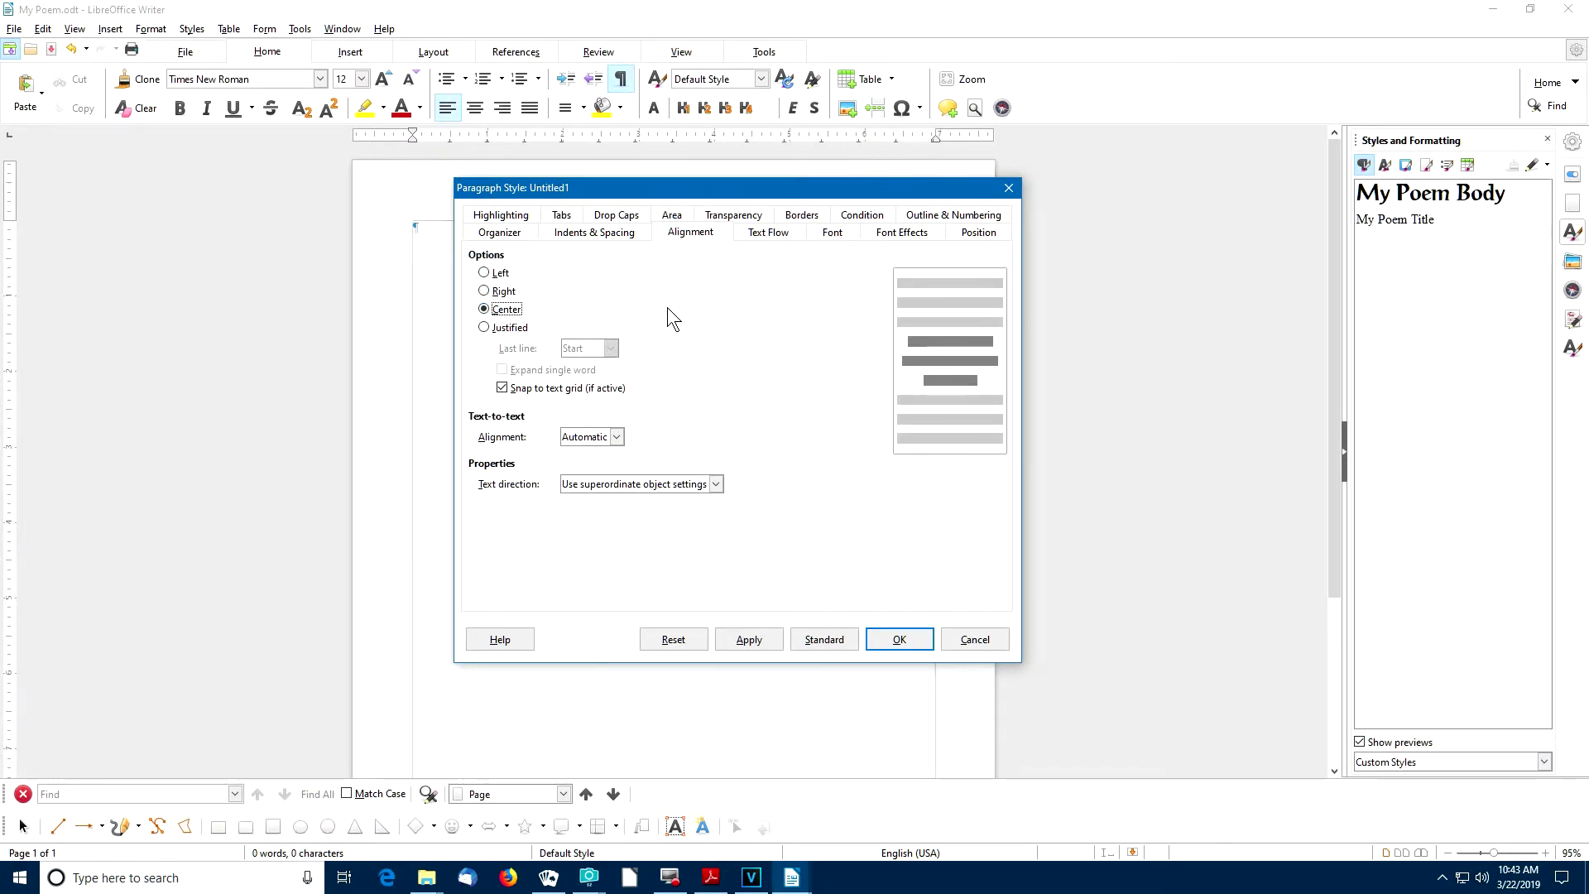
{"action": "left_click", "coordinate": [829, 235]}
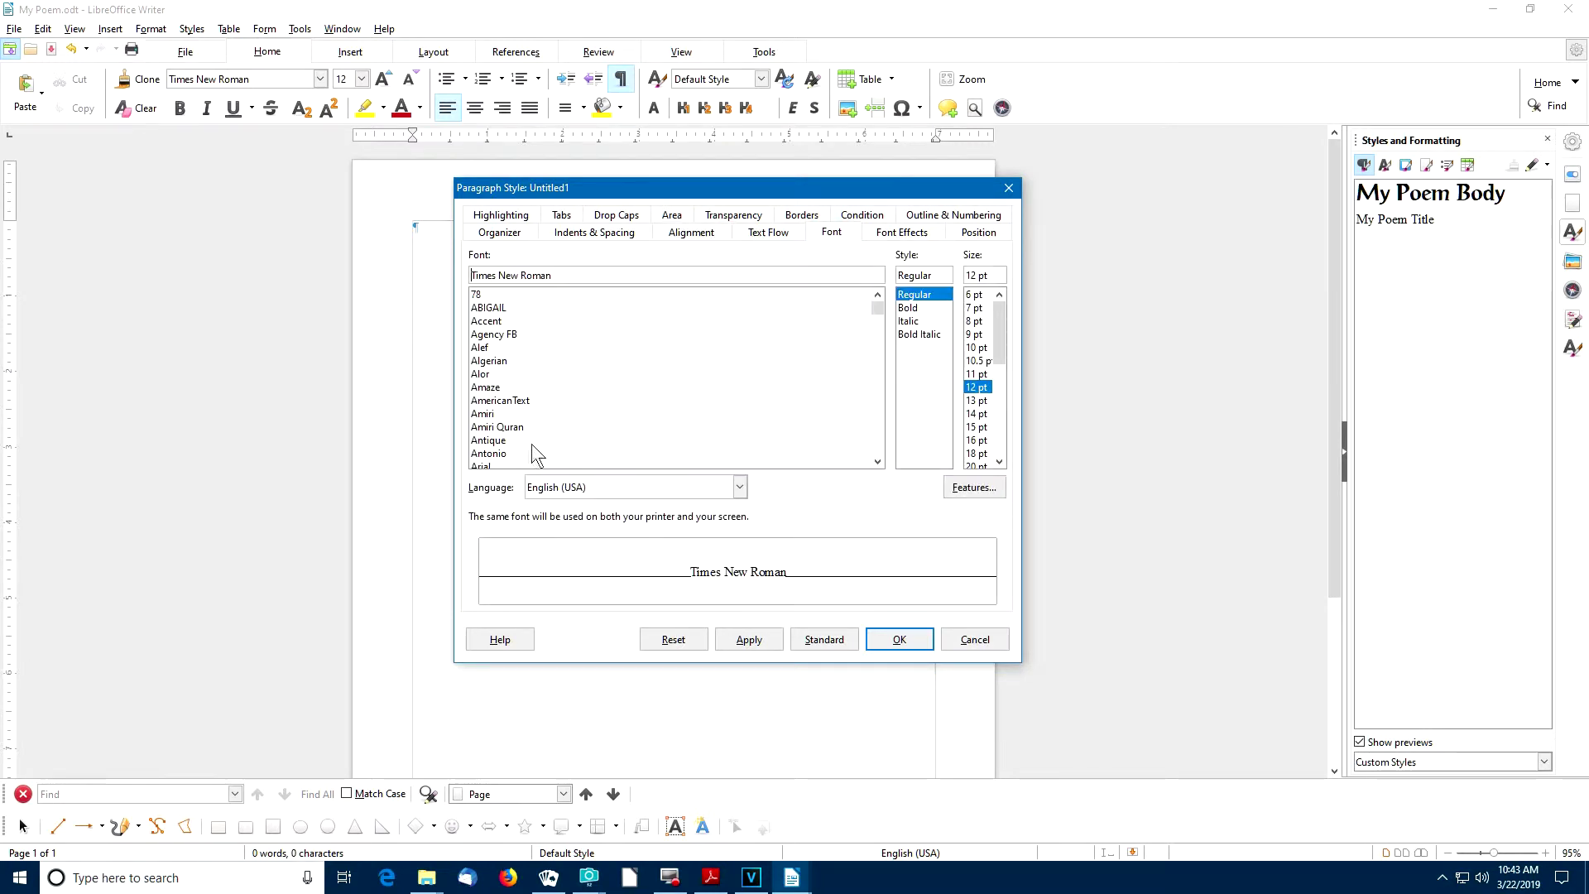
{"action": "left_click", "coordinate": [484, 441]}
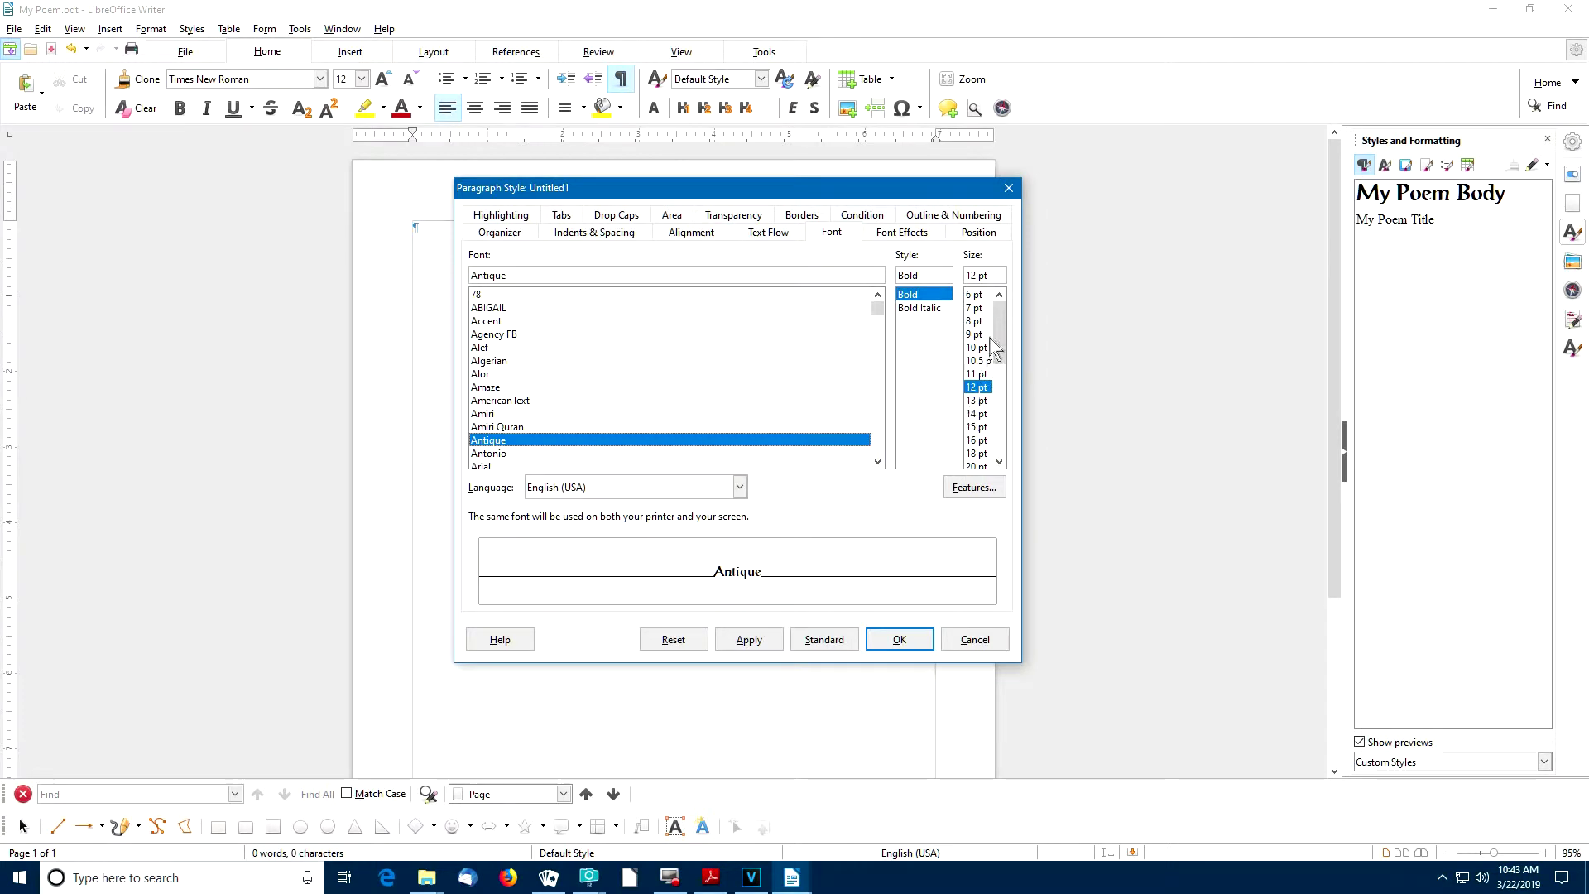
{"action": "left_click_drag", "start_coordinate": [1000, 331], "coordinate": [997, 409]}
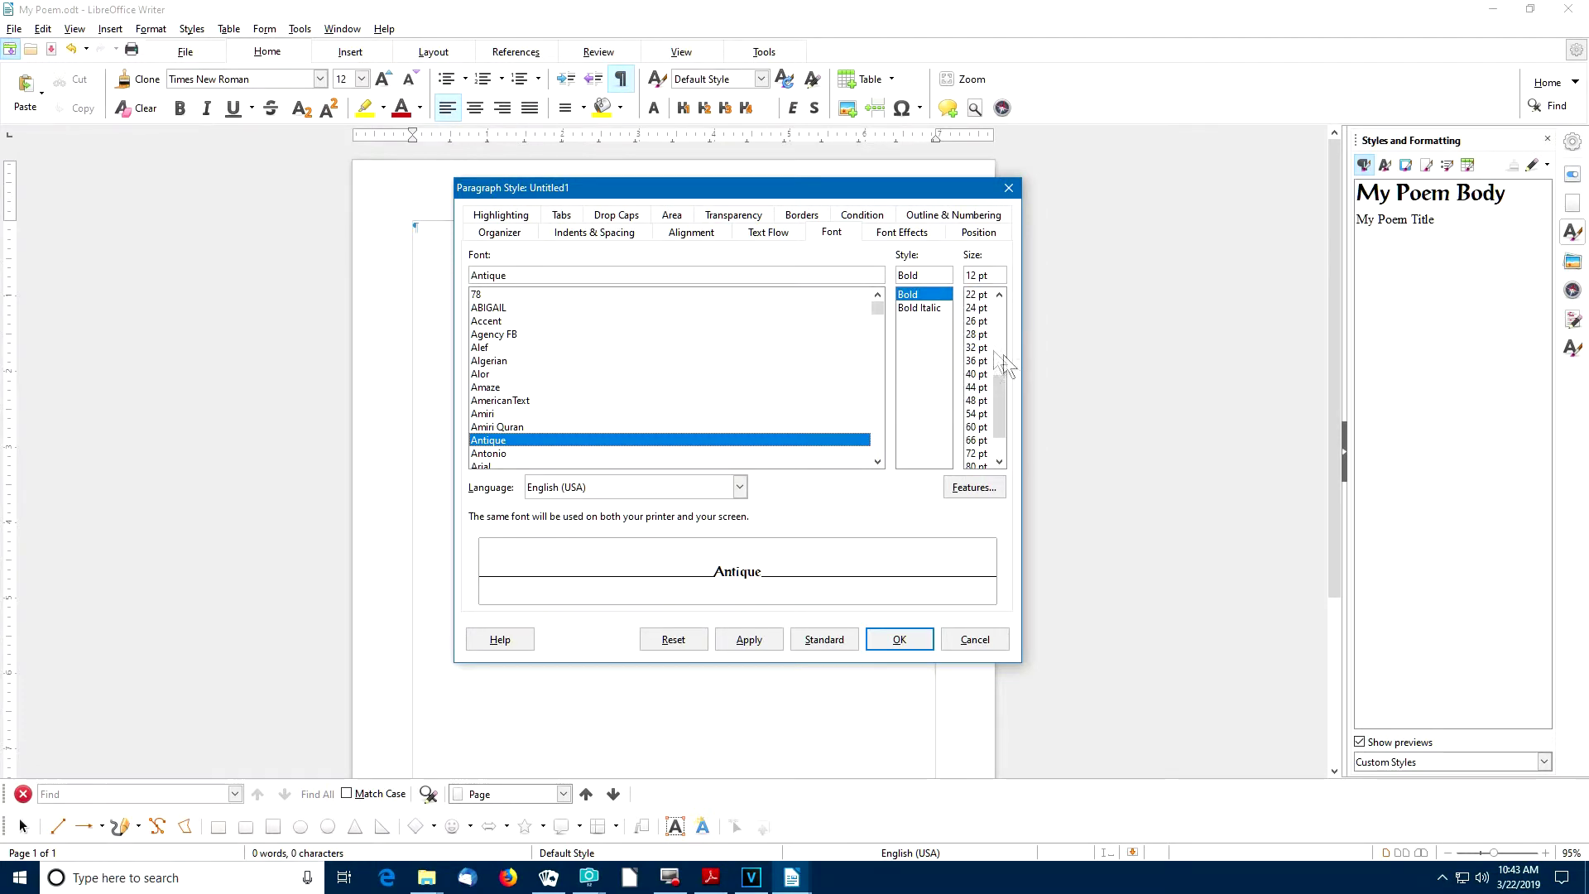
{"action": "left_click", "coordinate": [976, 361]}
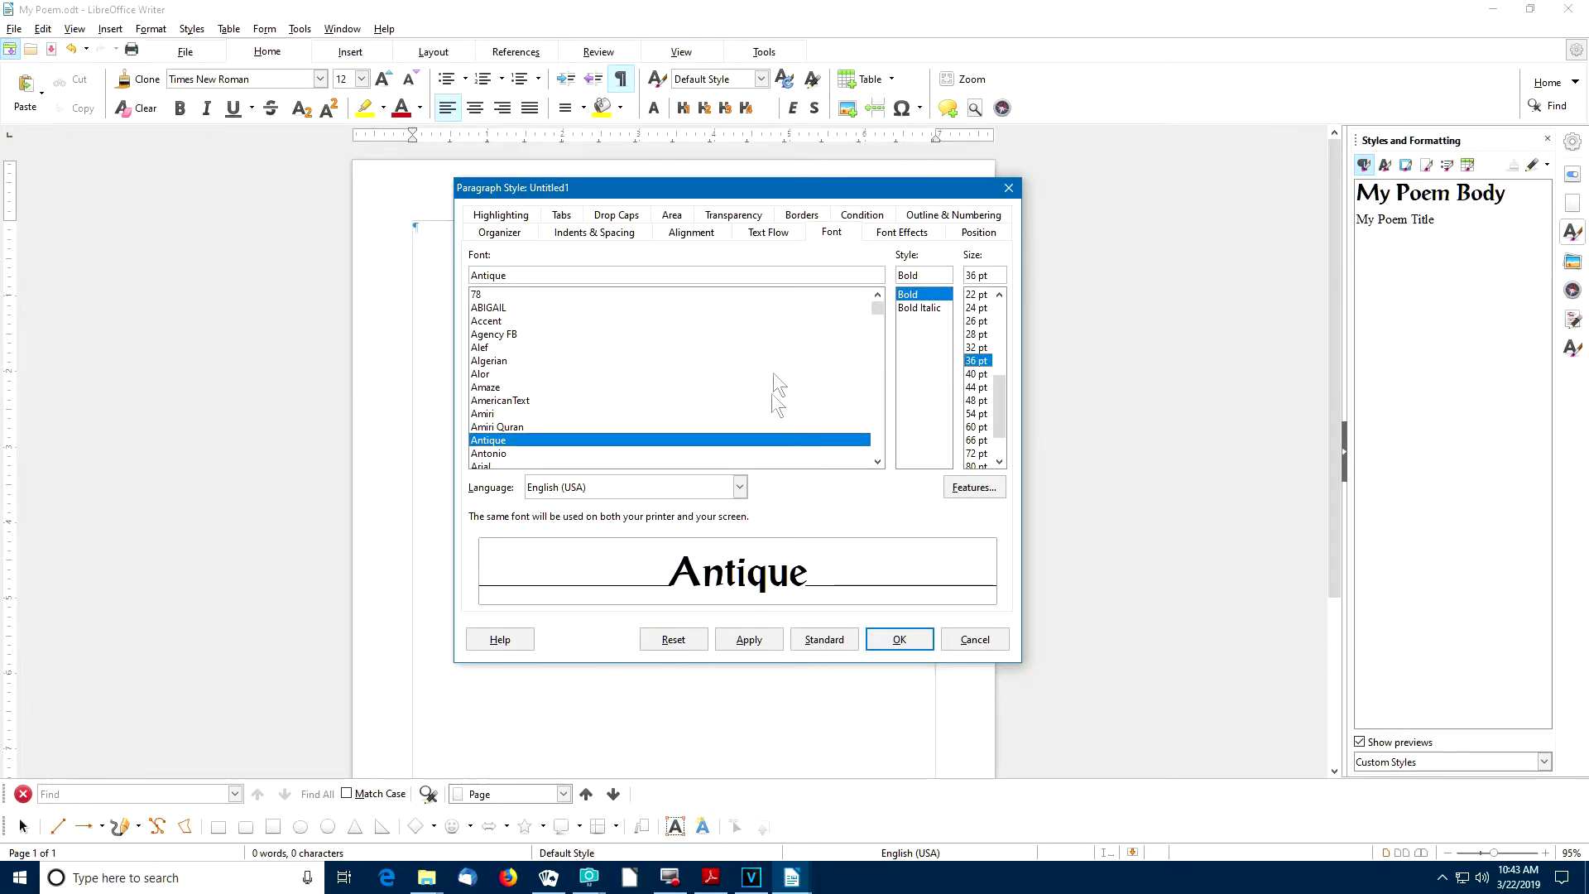
- Turn on the Shadow effect for My Poem Title and make its font colour Blue
{"action": "left_click", "coordinate": [910, 236]}
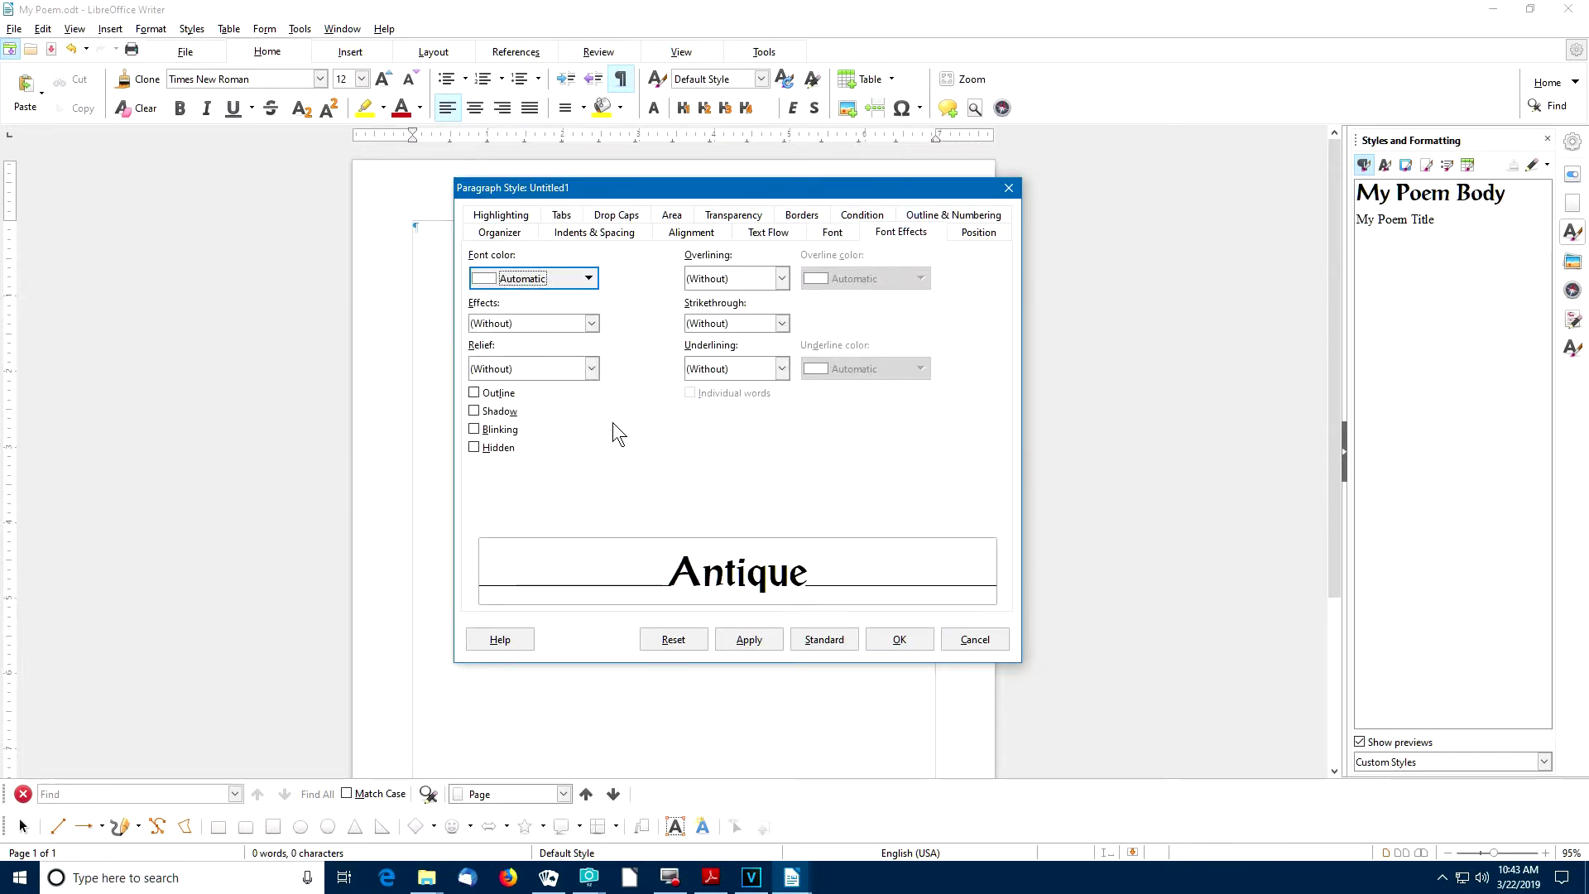
{"action": "left_click", "coordinate": [488, 412]}
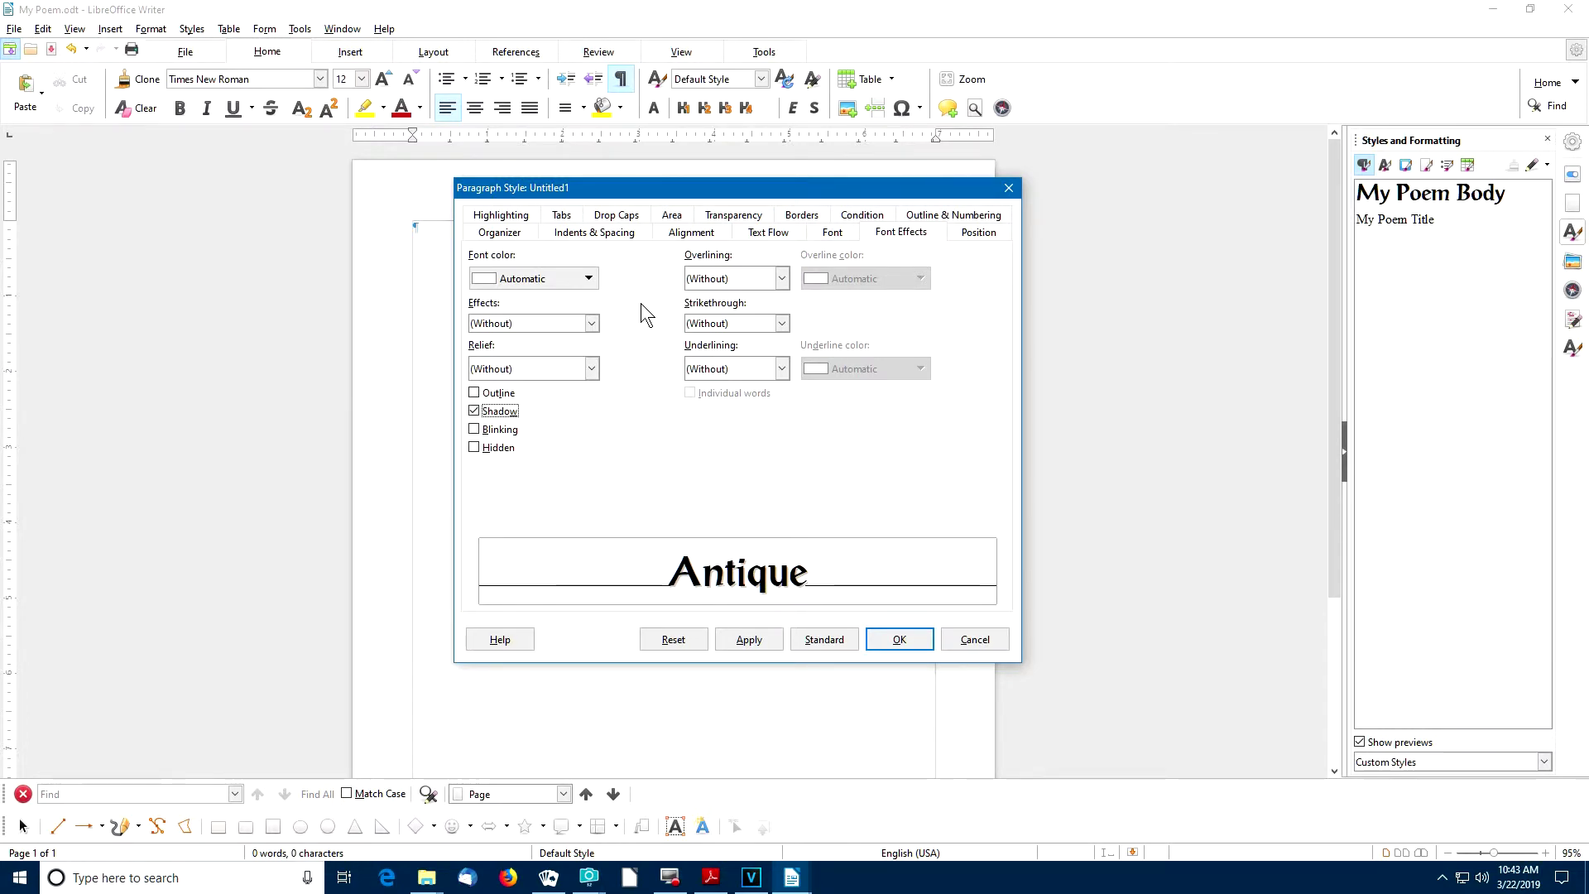
{"action": "left_click", "coordinate": [560, 279]}
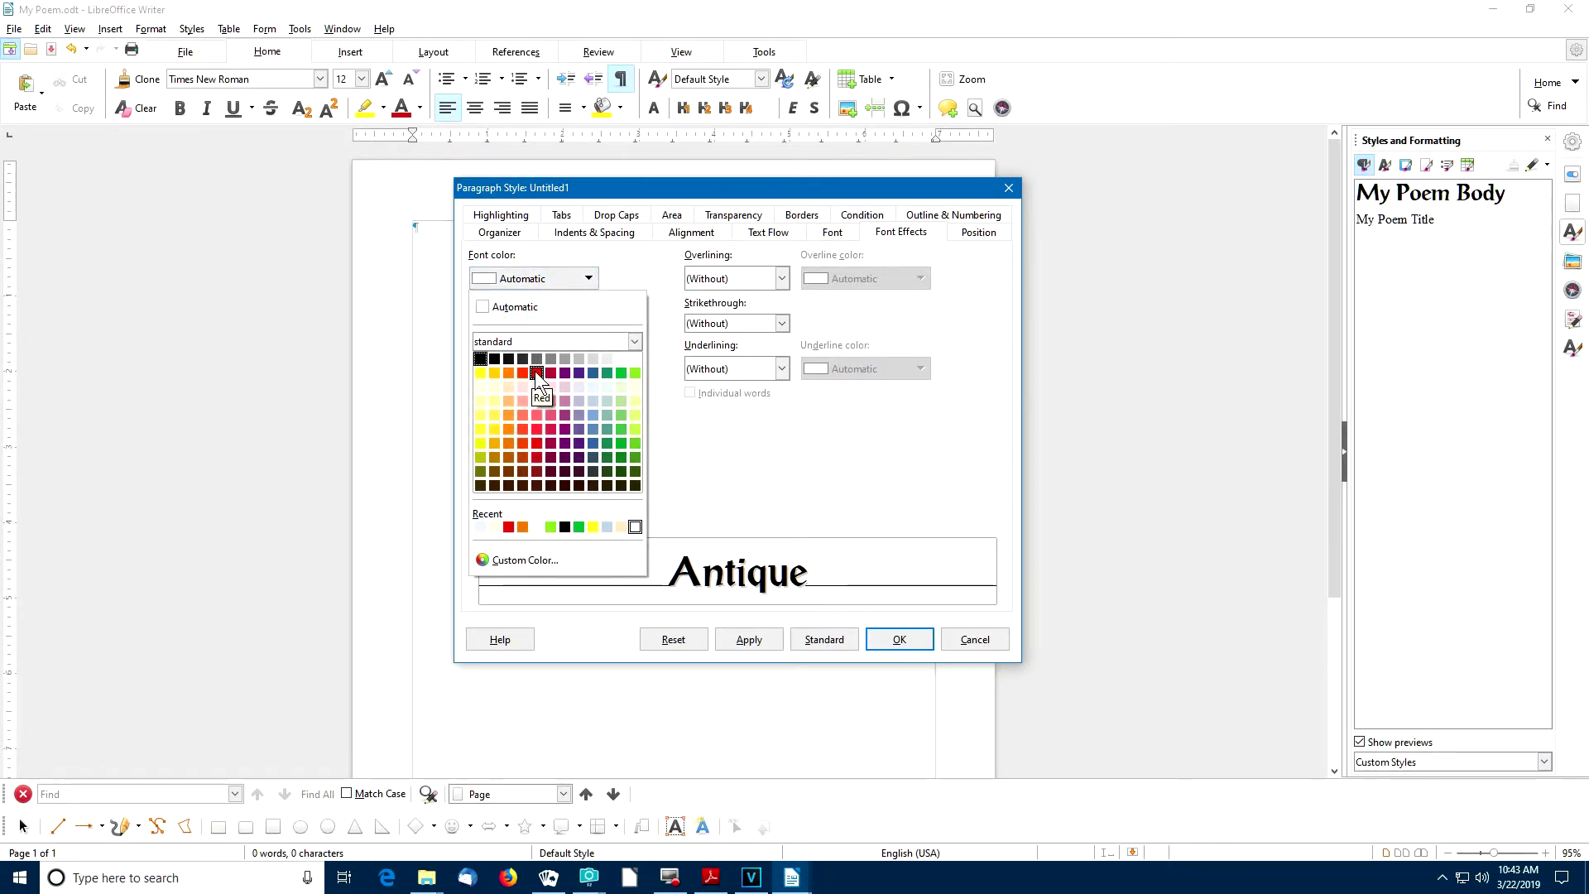
{"action": "left_click", "coordinate": [591, 372]}
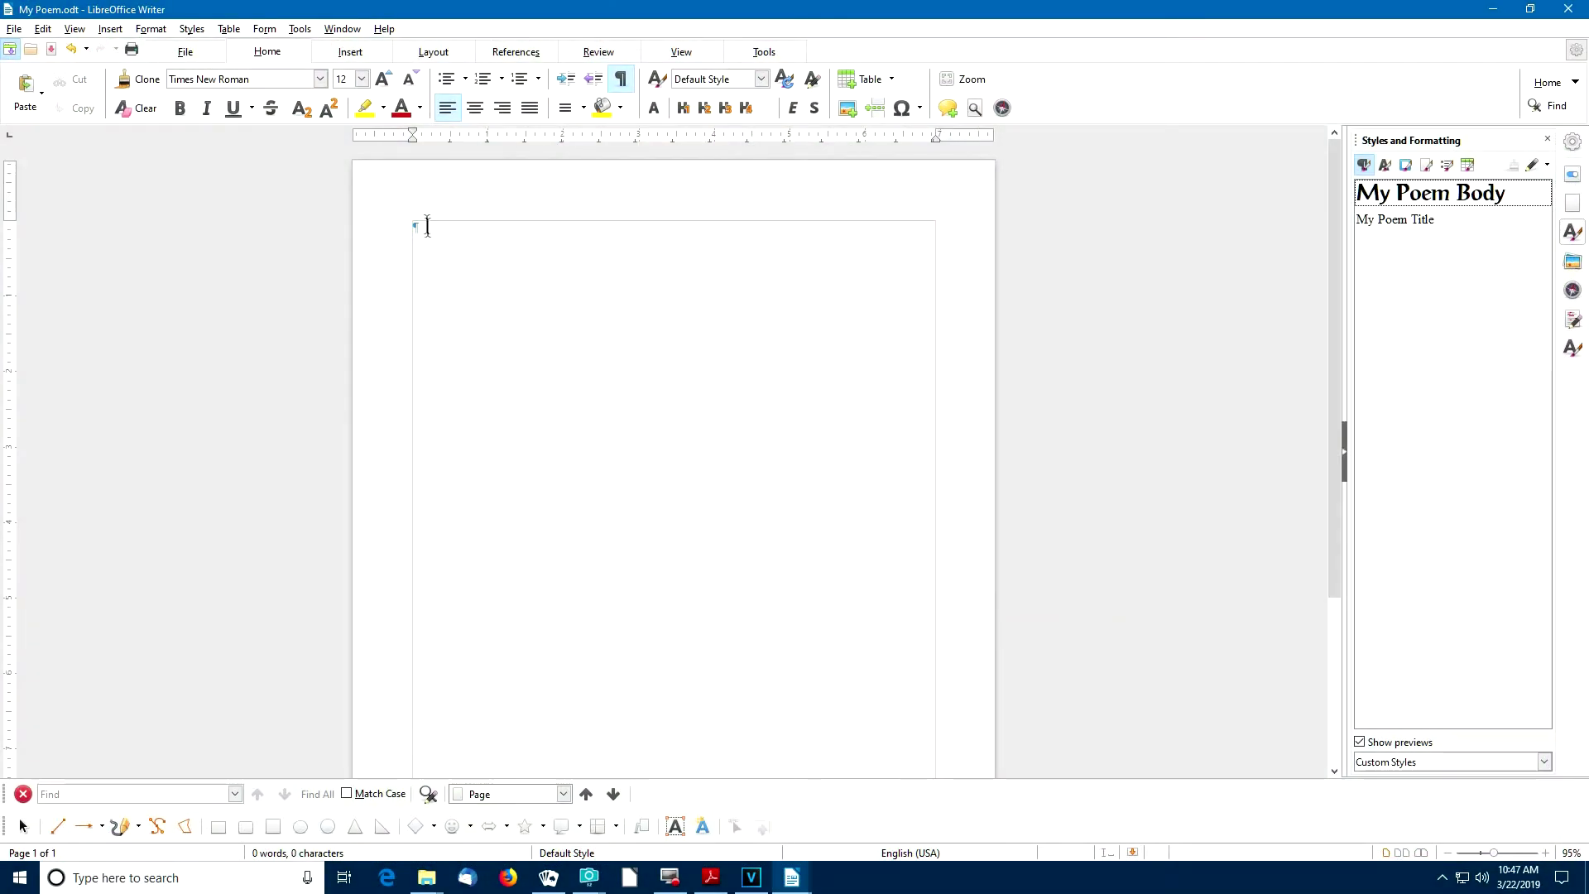
- Apply My Poem Title to the first paragraph, type 'My First Poem', start a new paragraph, and save
{"action": "left_click", "coordinate": [427, 226]}
{"action": "left_click", "coordinate": [1398, 229]}
{"action": "double_click", "coordinate": [1407, 222]}
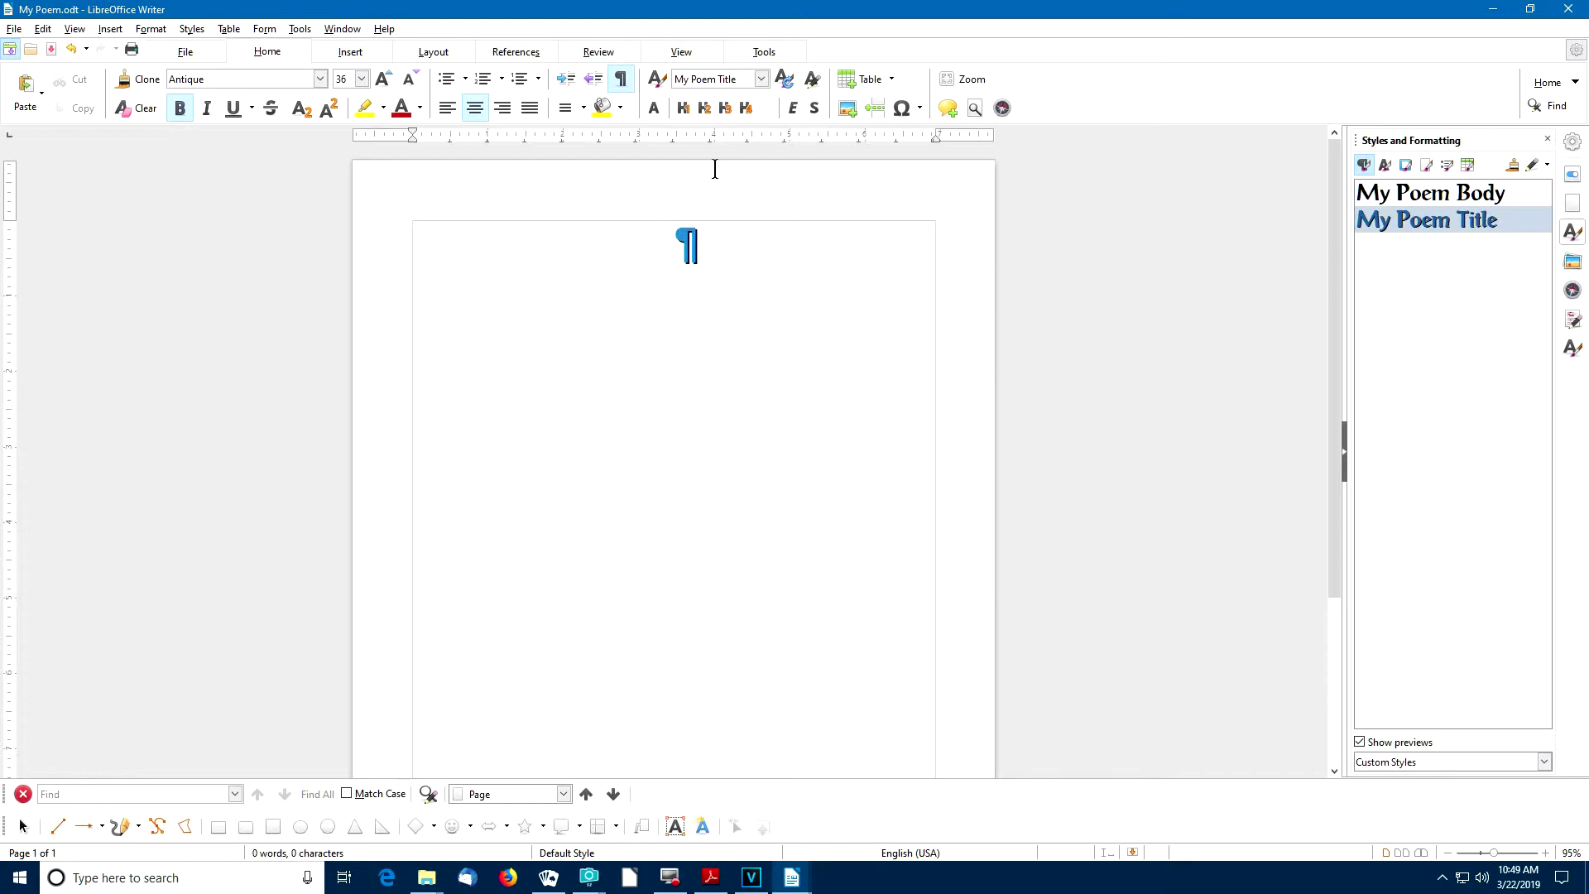
{"action": "left_click", "coordinate": [675, 240]}
{"action": "type", "text": "My First Poem"}
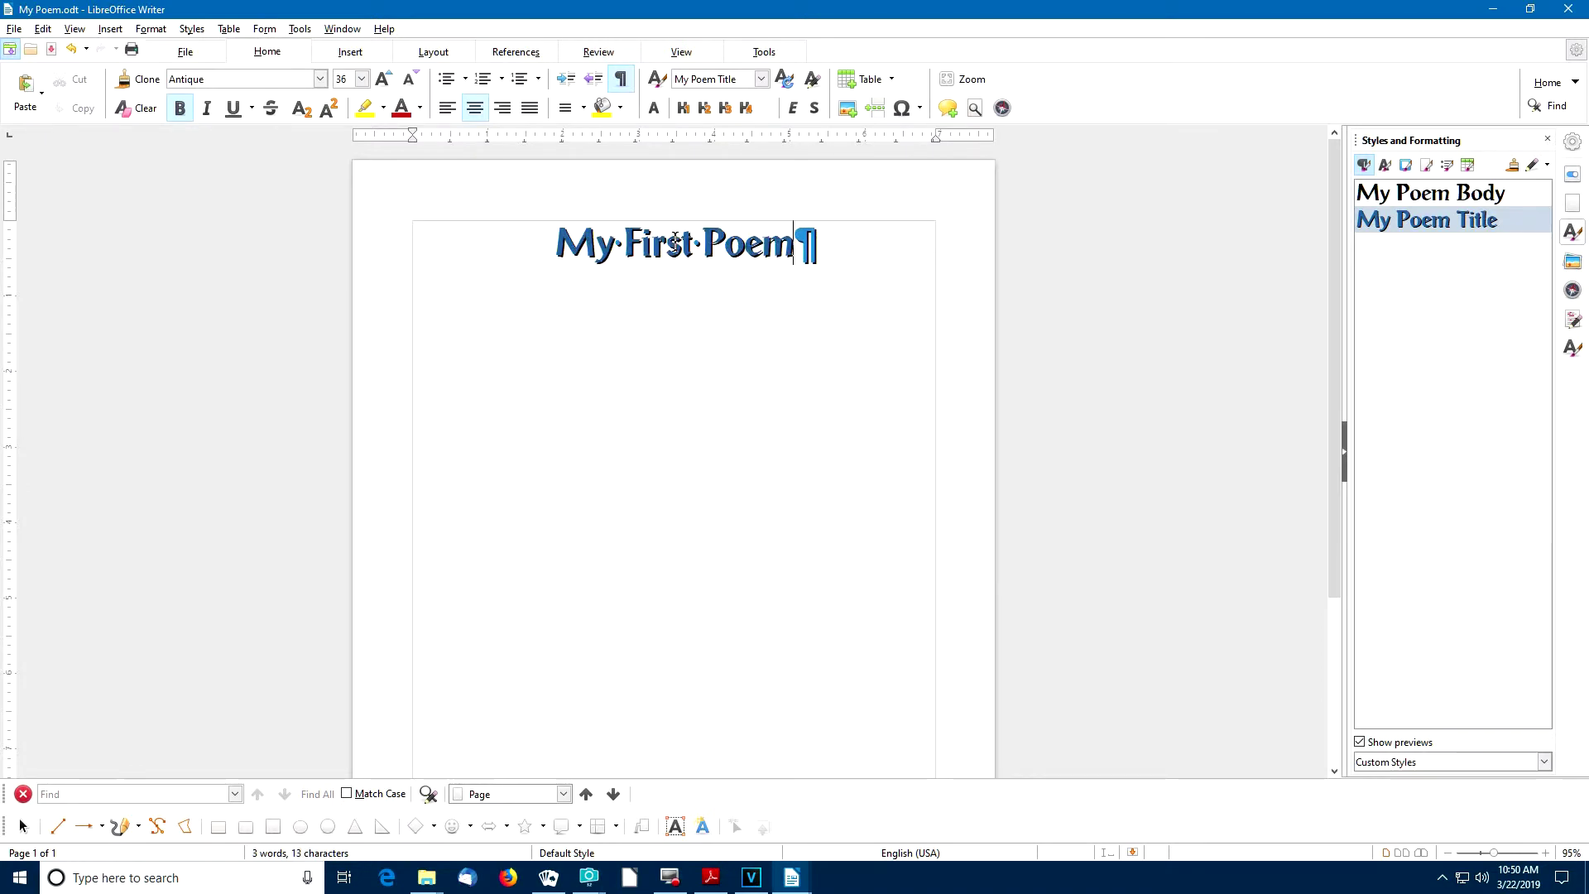
{"action": "key", "text": "Return"}
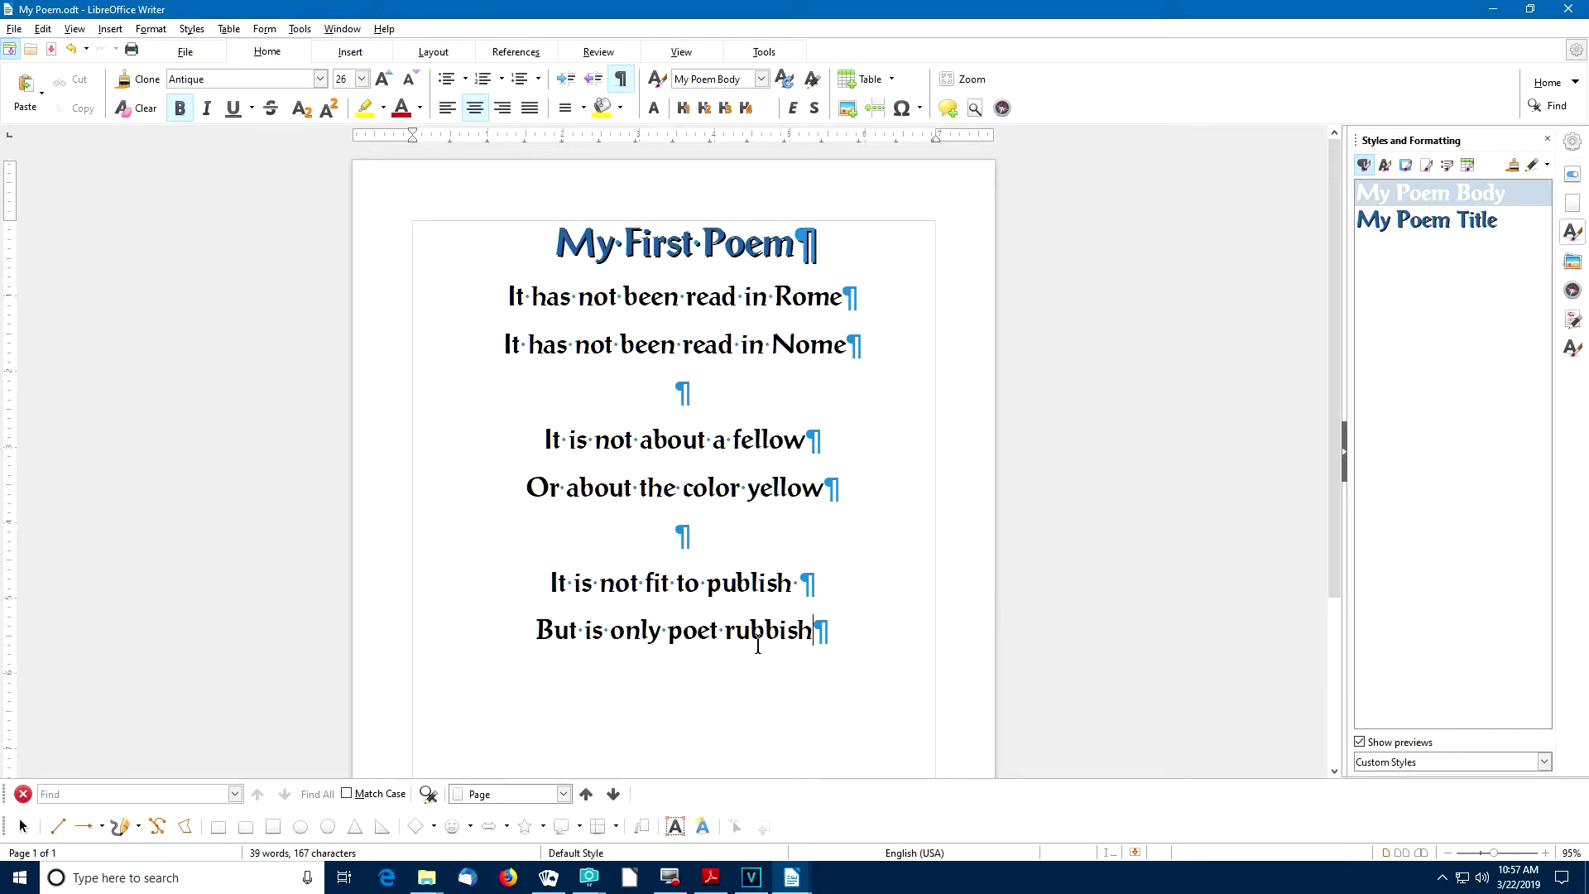
{"action": "left_click", "coordinate": [1134, 853]}
- Modify the My Poem Title style so its font colour is Red
{"action": "right_click", "coordinate": [1391, 222]}
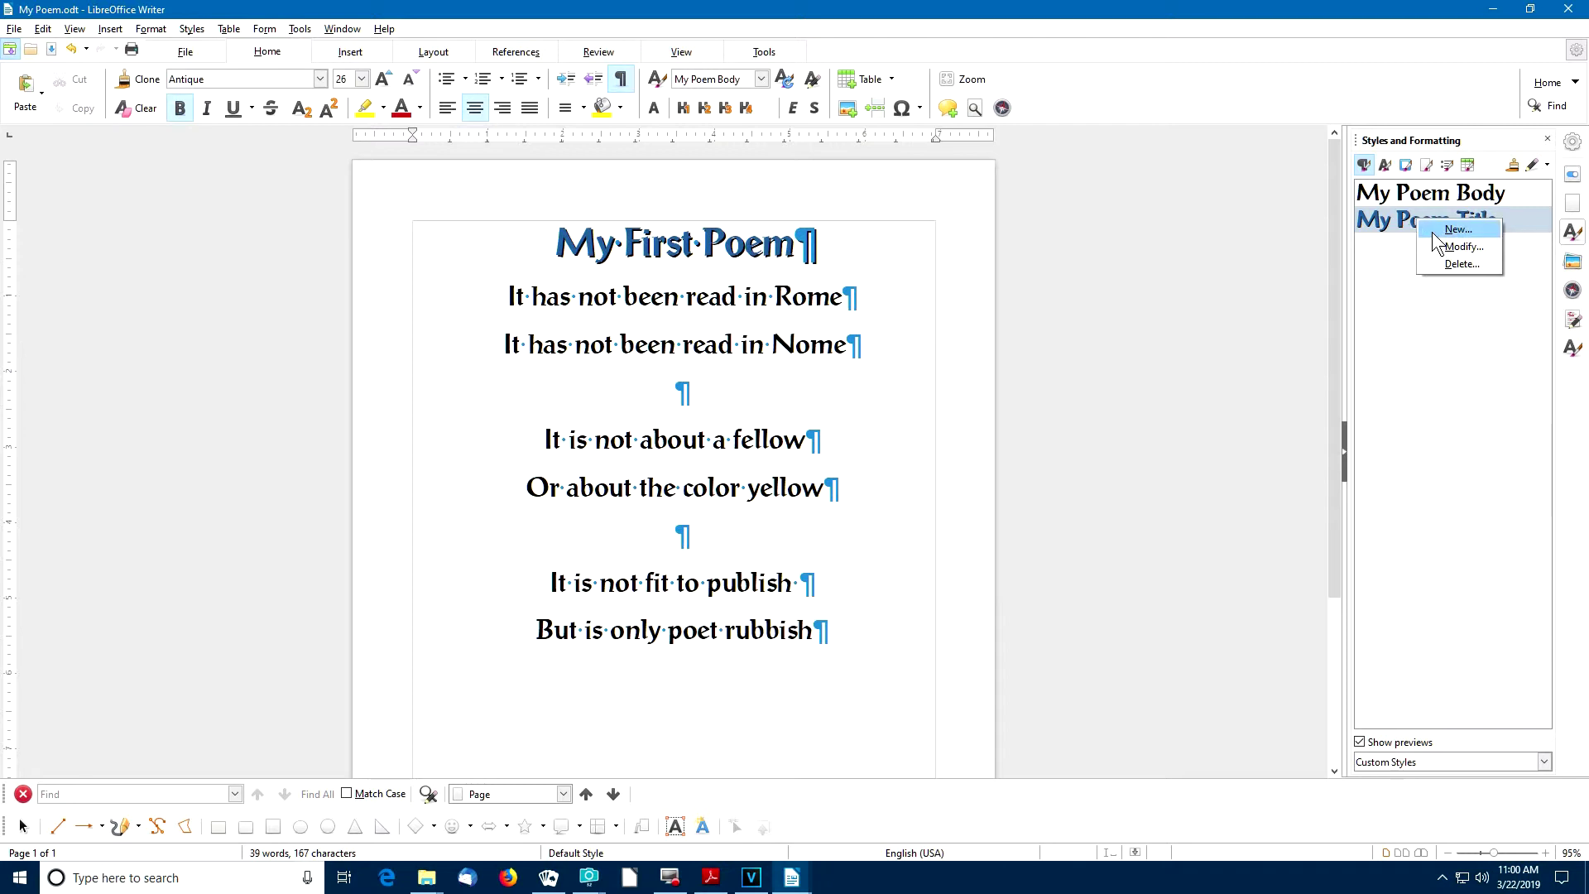
{"action": "left_click", "coordinate": [1458, 247]}
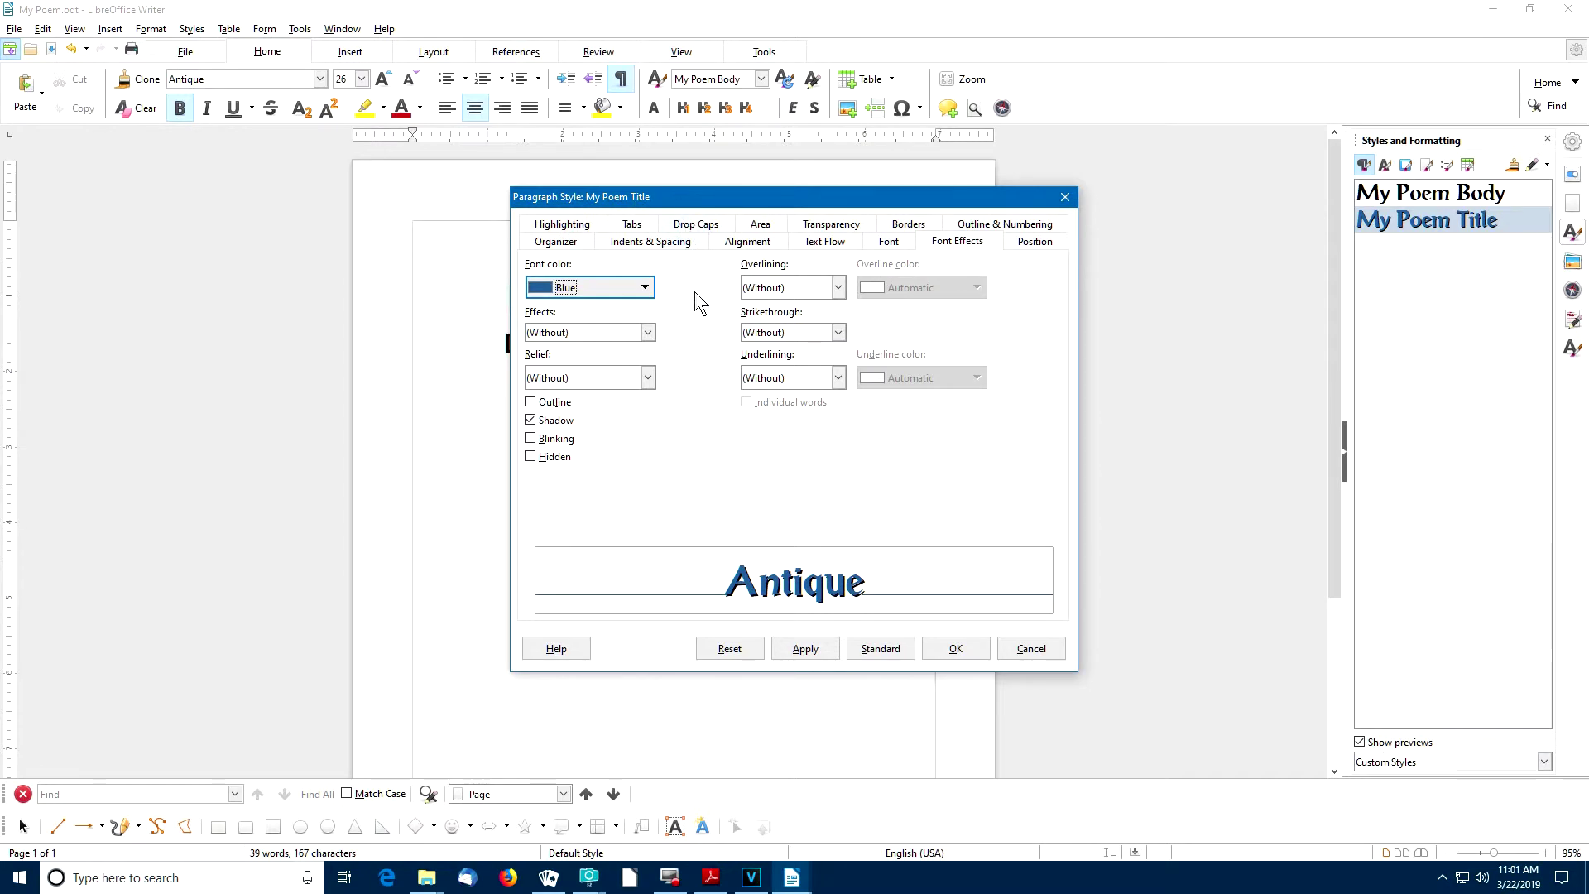
{"action": "left_click", "coordinate": [642, 287]}
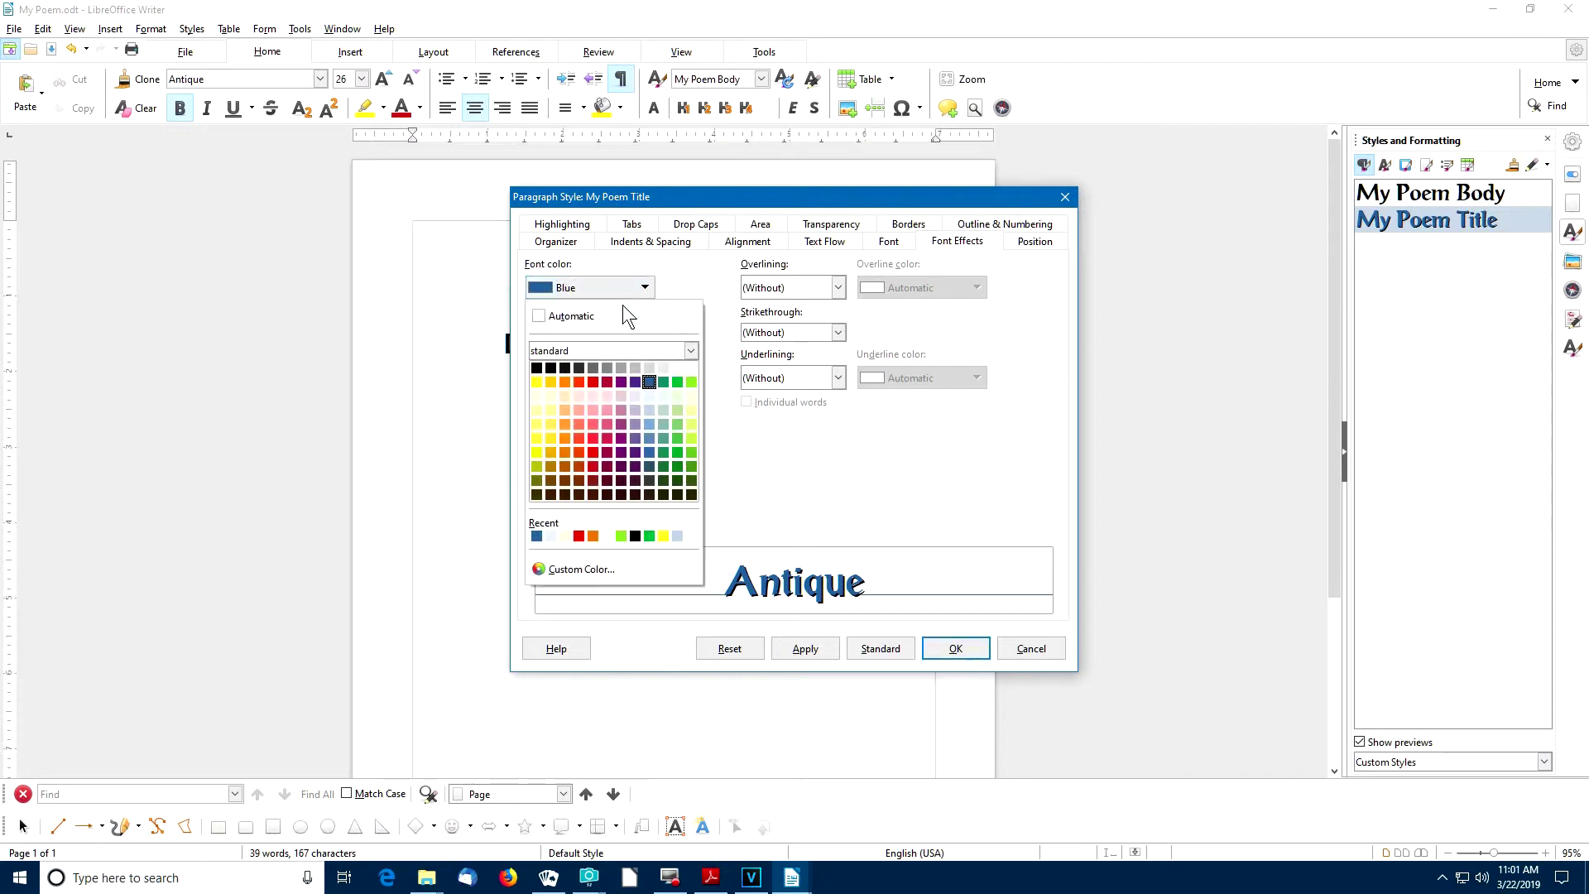
{"action": "left_click", "coordinate": [598, 379]}
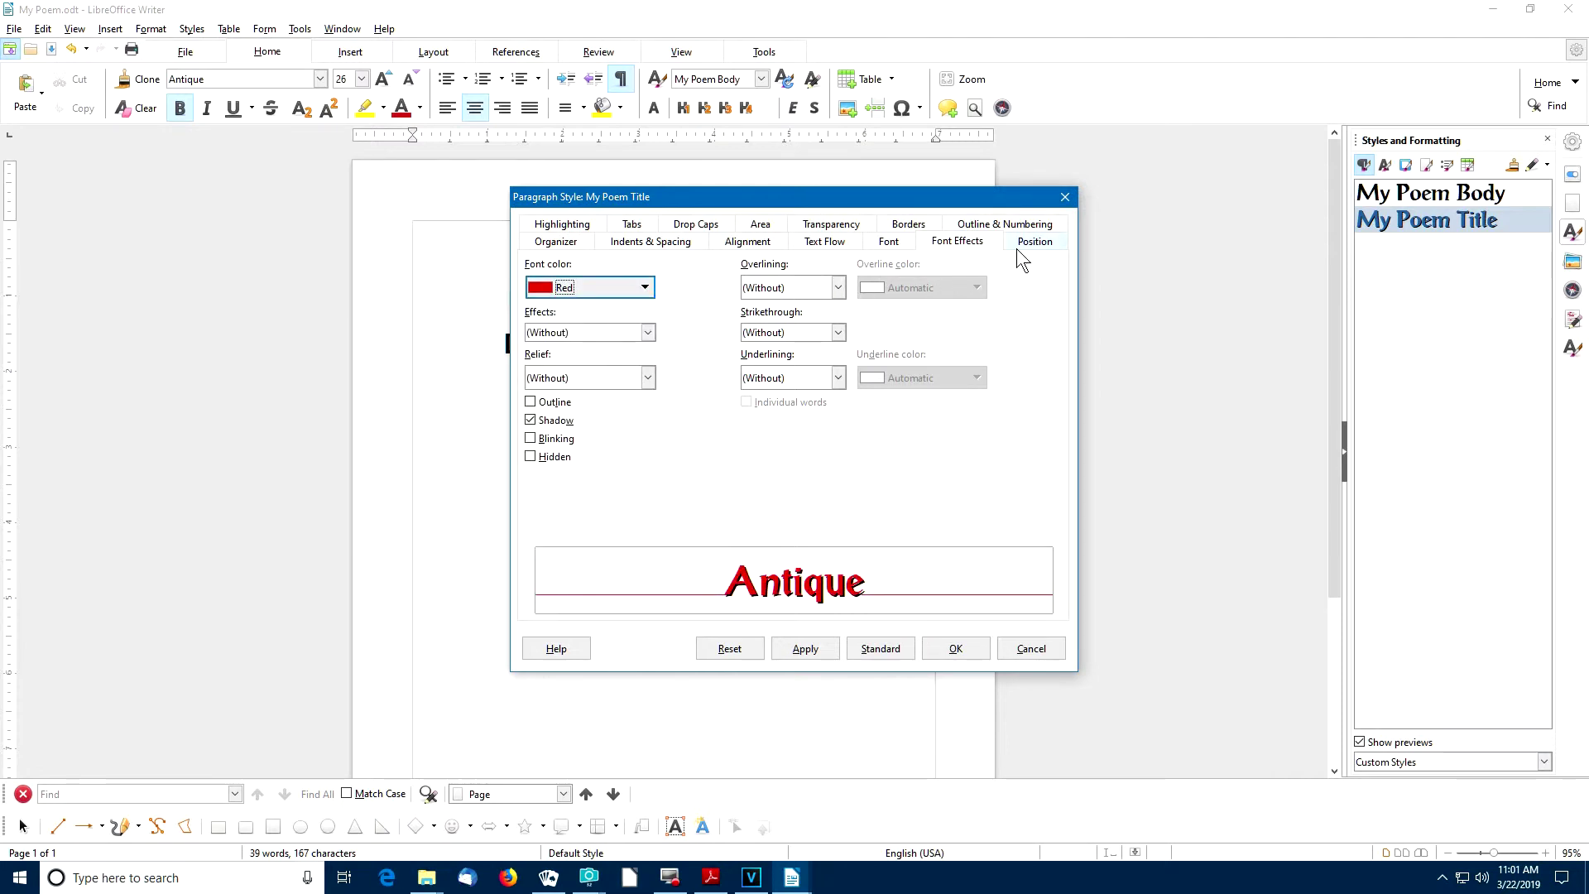
- Give the title style top and bottom double-line borders 0.75 pt wide
{"action": "left_click", "coordinate": [910, 228]}
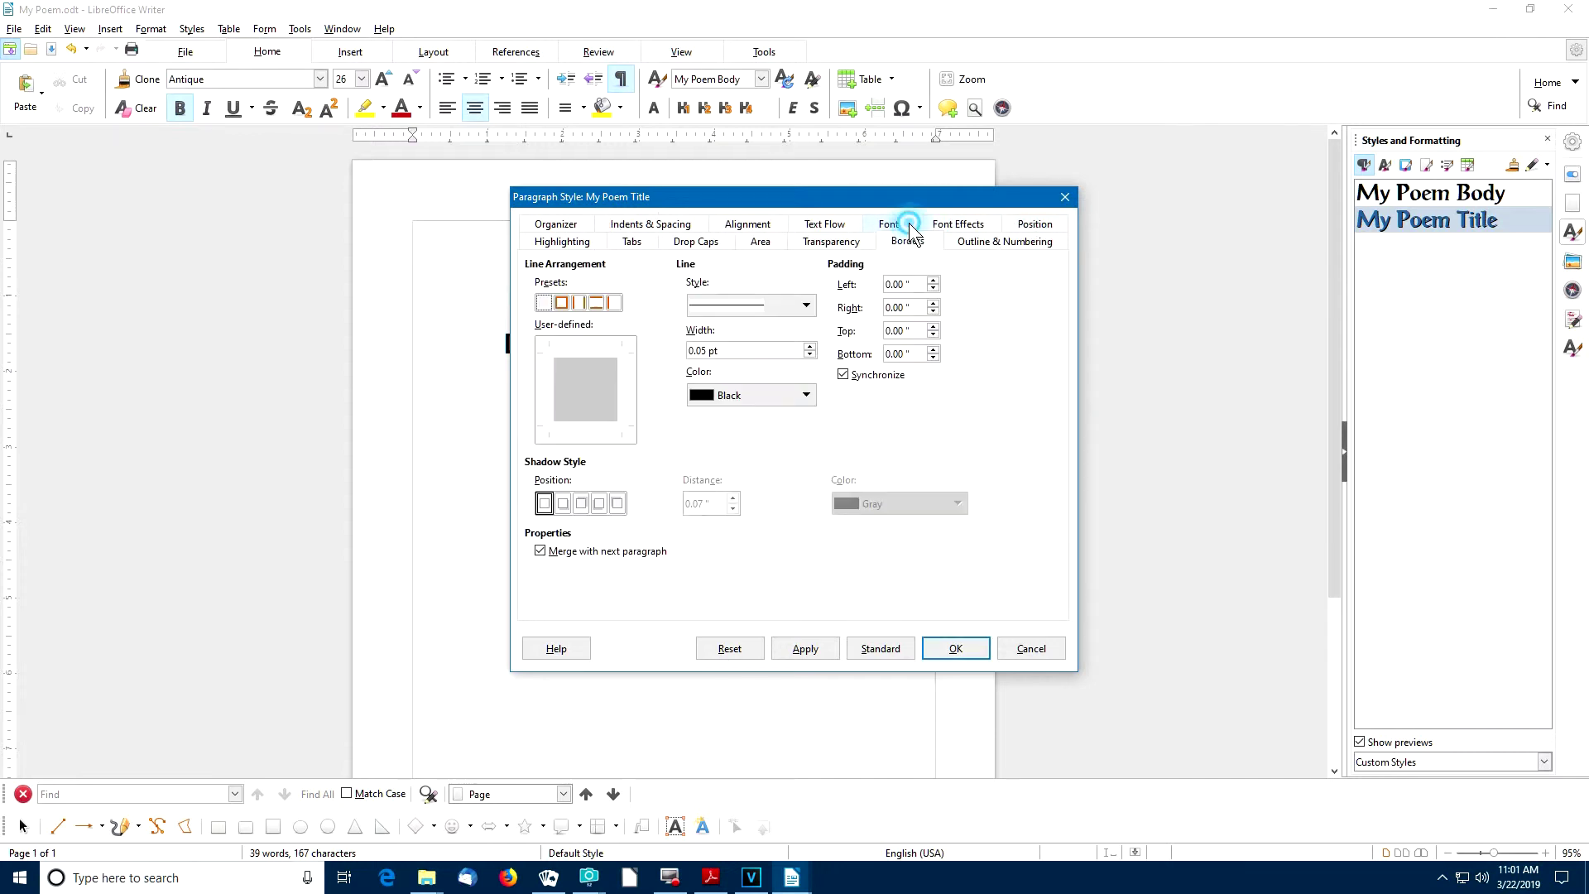
{"action": "left_click", "coordinate": [596, 303]}
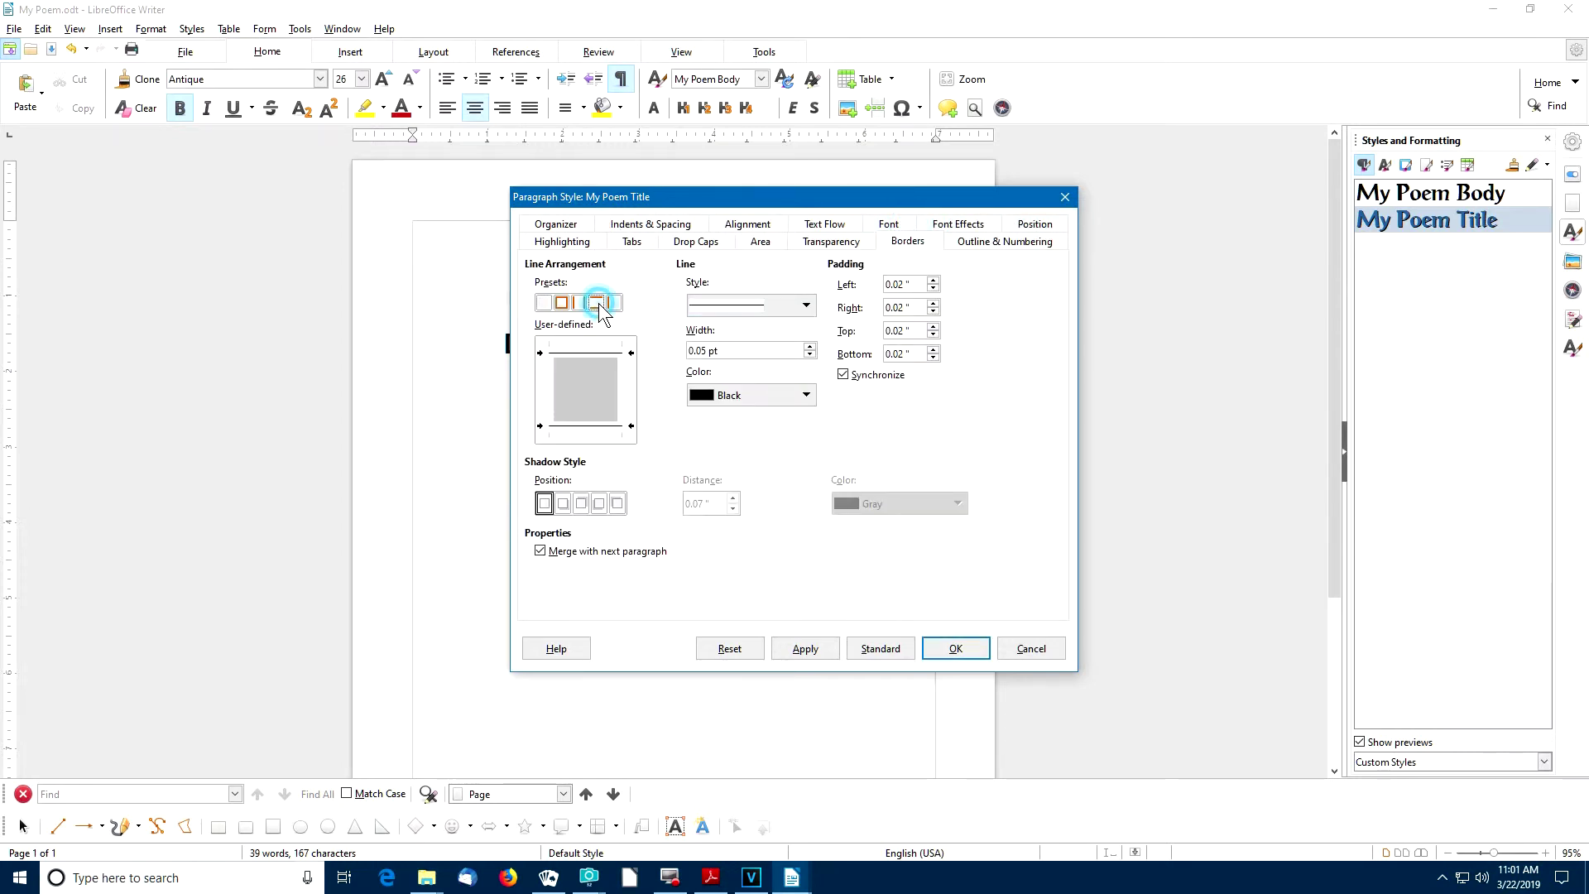
{"action": "left_click", "coordinate": [740, 307]}
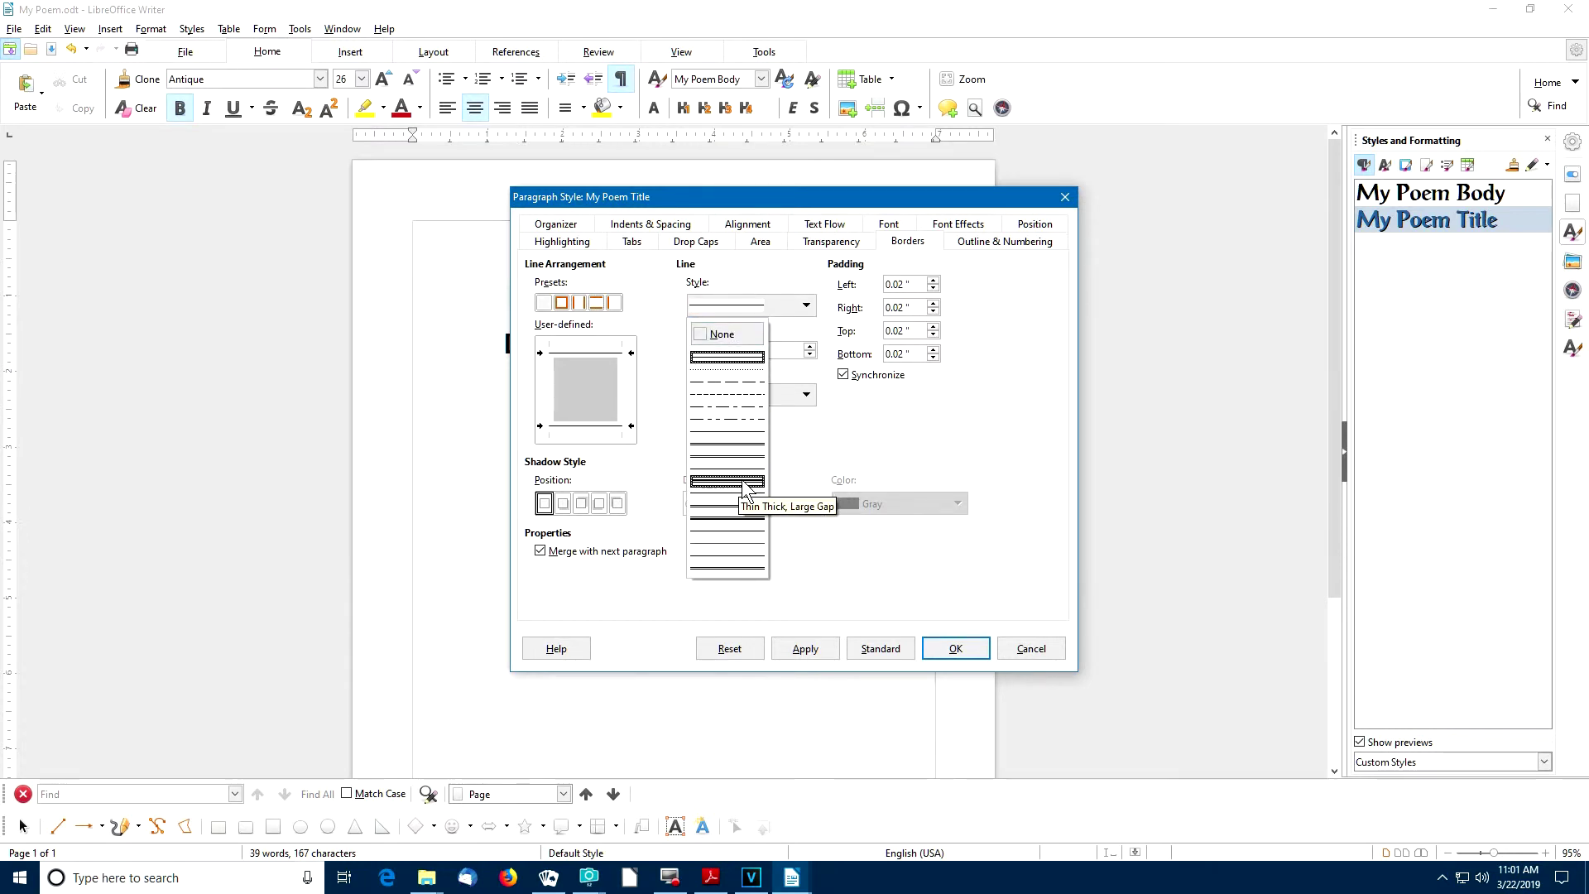
{"action": "left_click", "coordinate": [744, 455]}
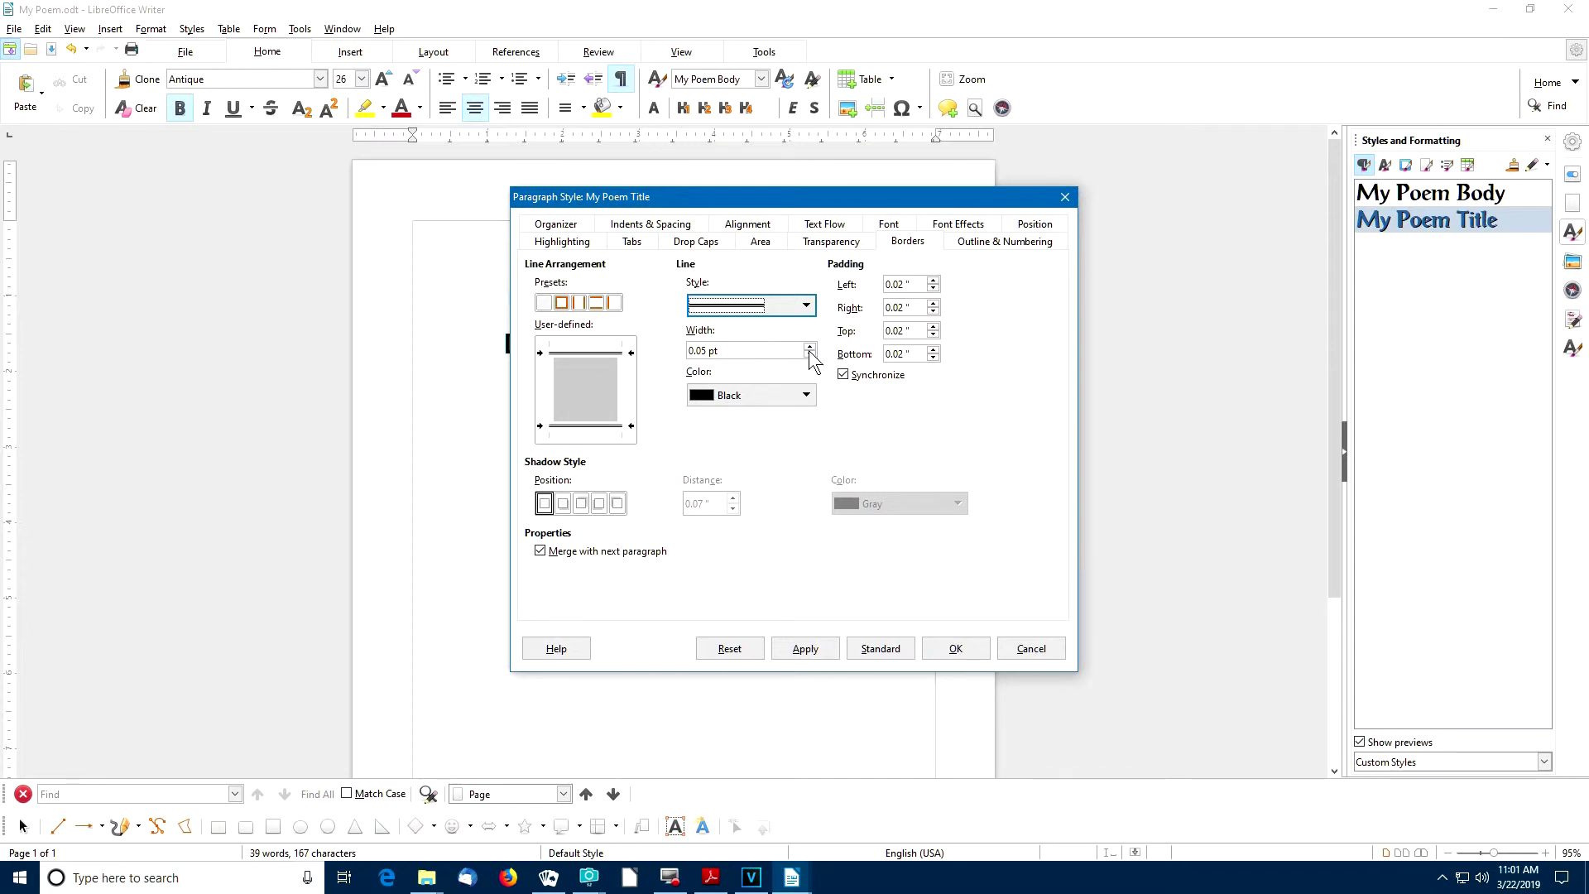
{"action": "left_click", "coordinate": [777, 350]}
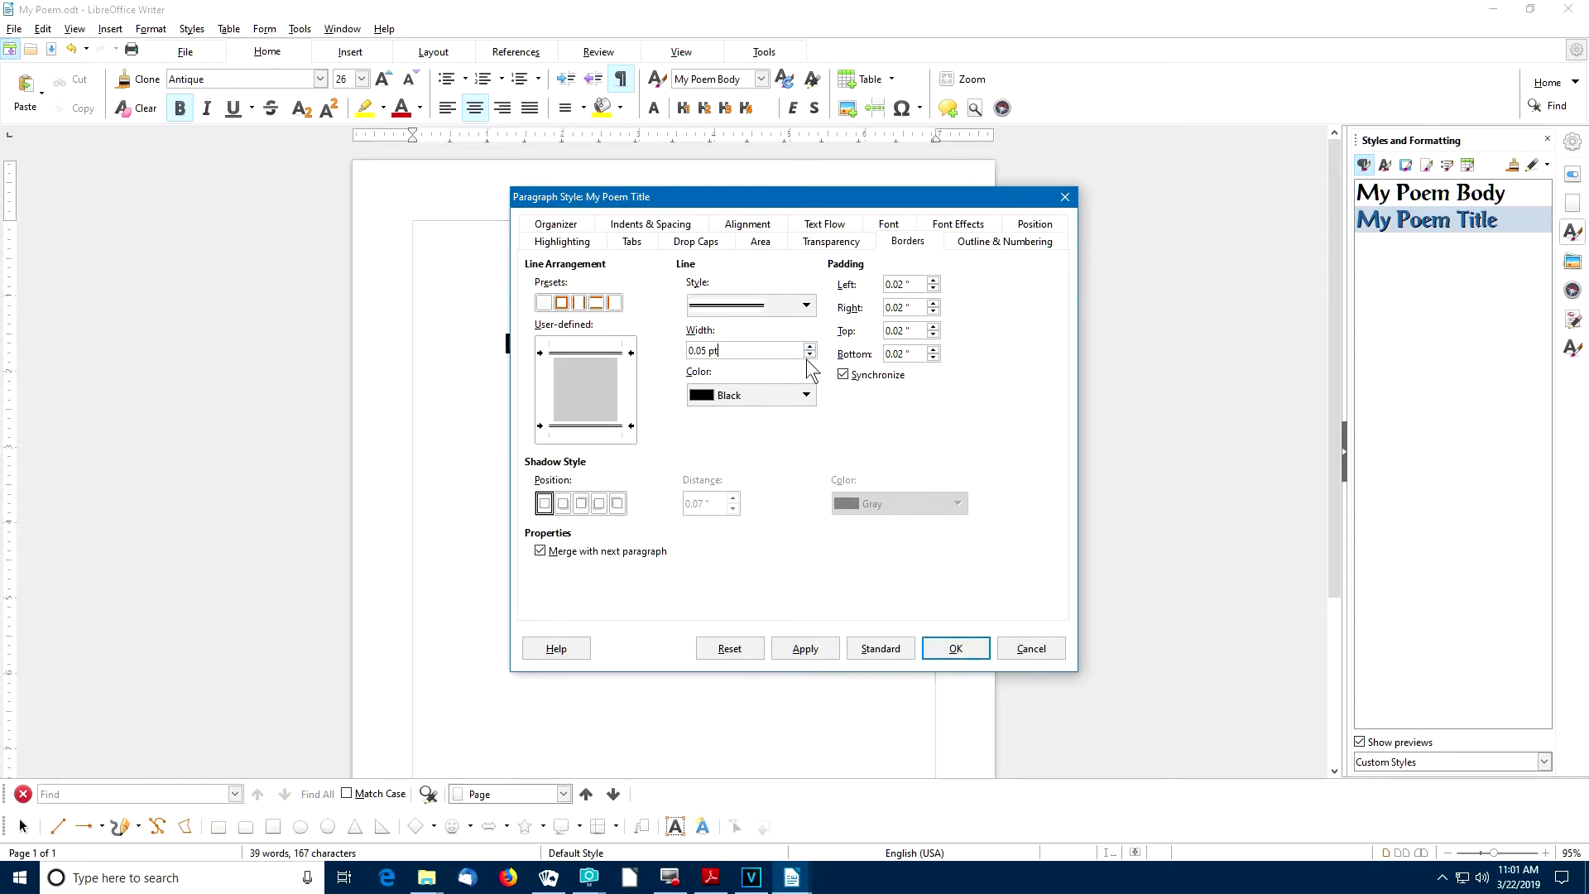
{"action": "left_click", "coordinate": [809, 346]}
{"action": "left_click", "coordinate": [809, 347]}
- Give the title style a Light Blue 2 background after trying light yellow, and confirm with OK
{"action": "left_click", "coordinate": [760, 243]}
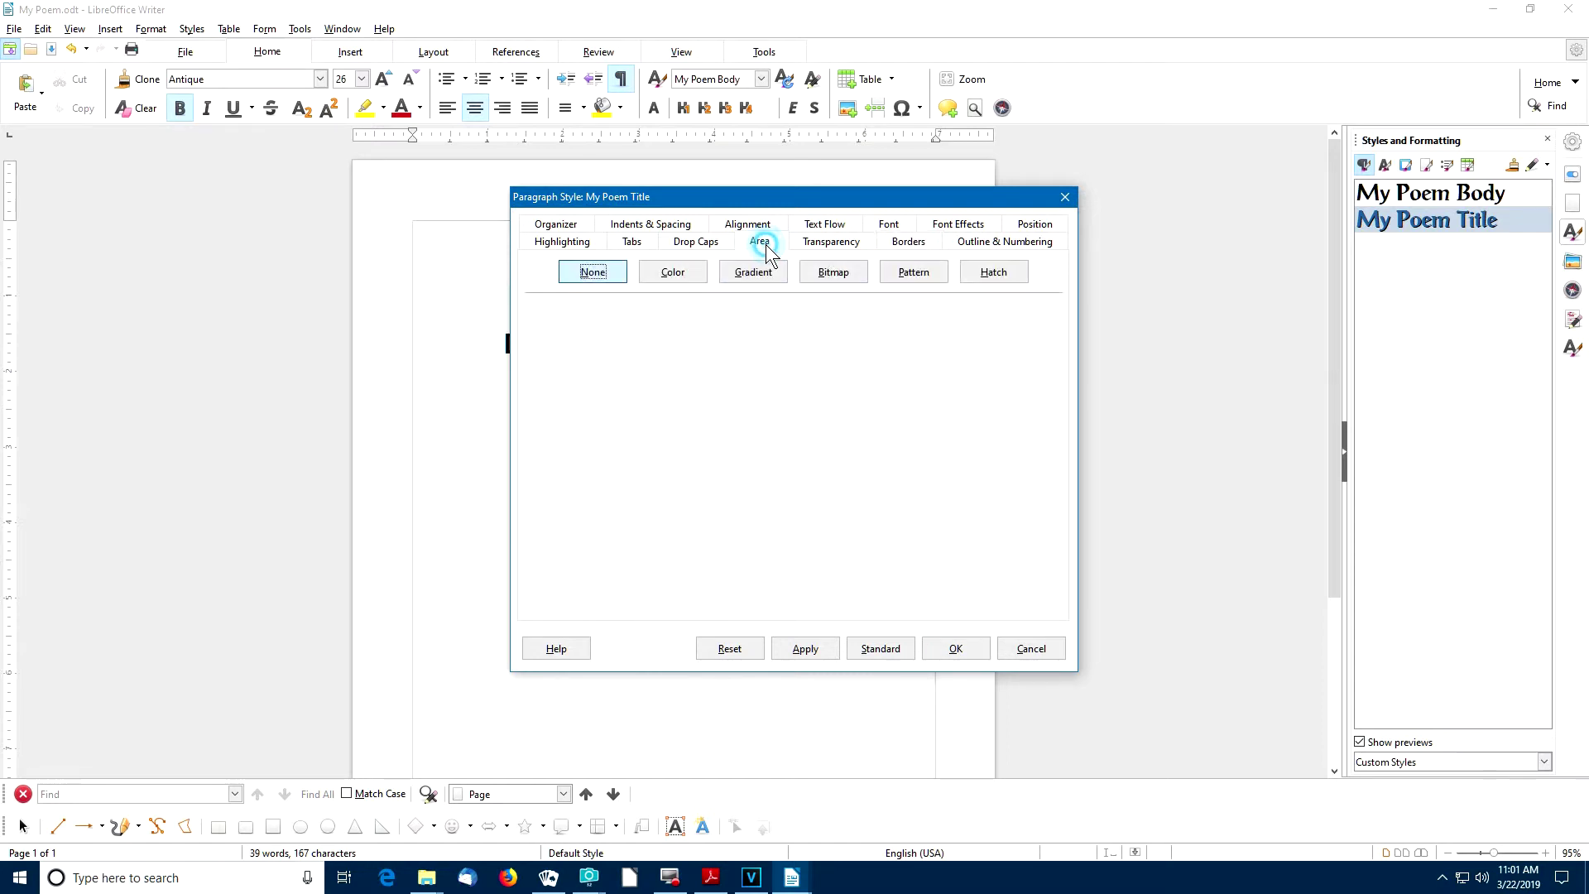
{"action": "left_click", "coordinate": [685, 276]}
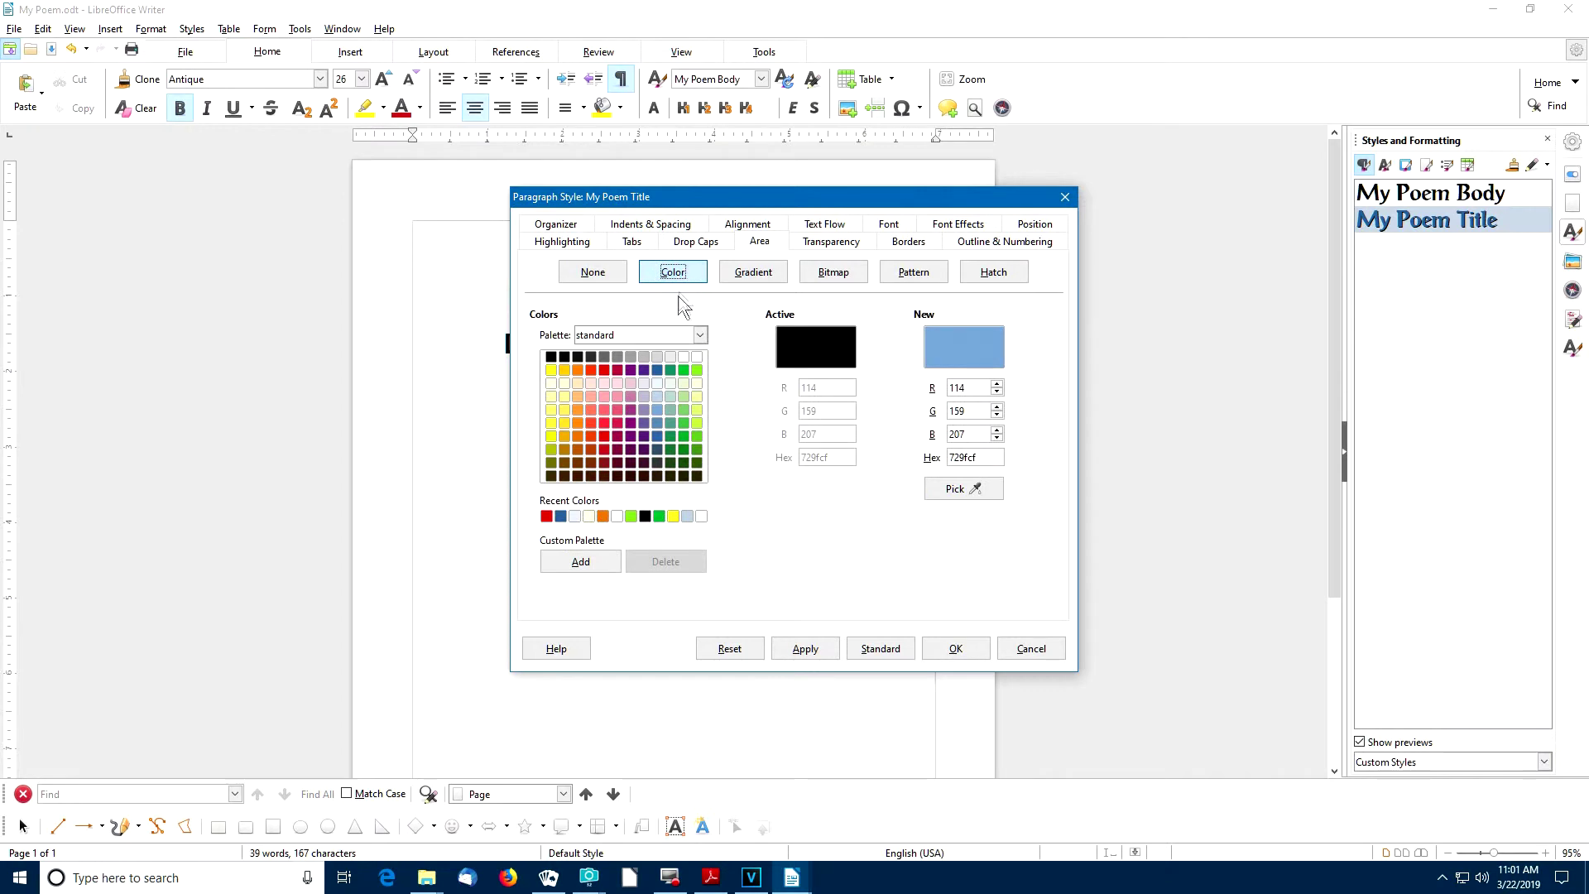
{"action": "left_click", "coordinate": [551, 383]}
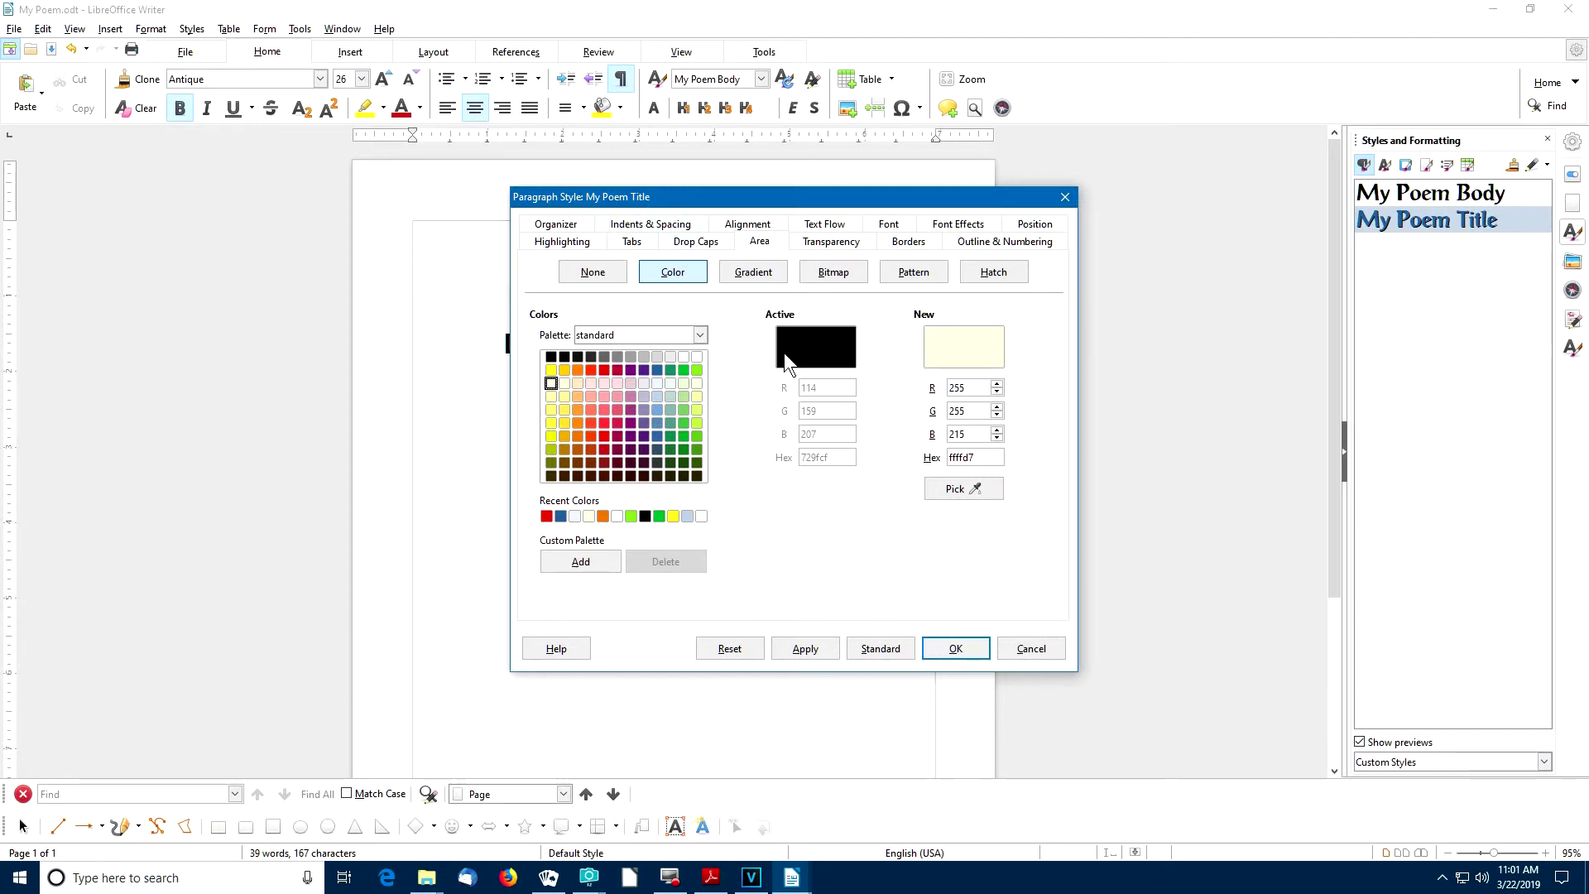
{"action": "left_click_drag", "start_coordinate": [776, 196], "coordinate": [980, 273]}
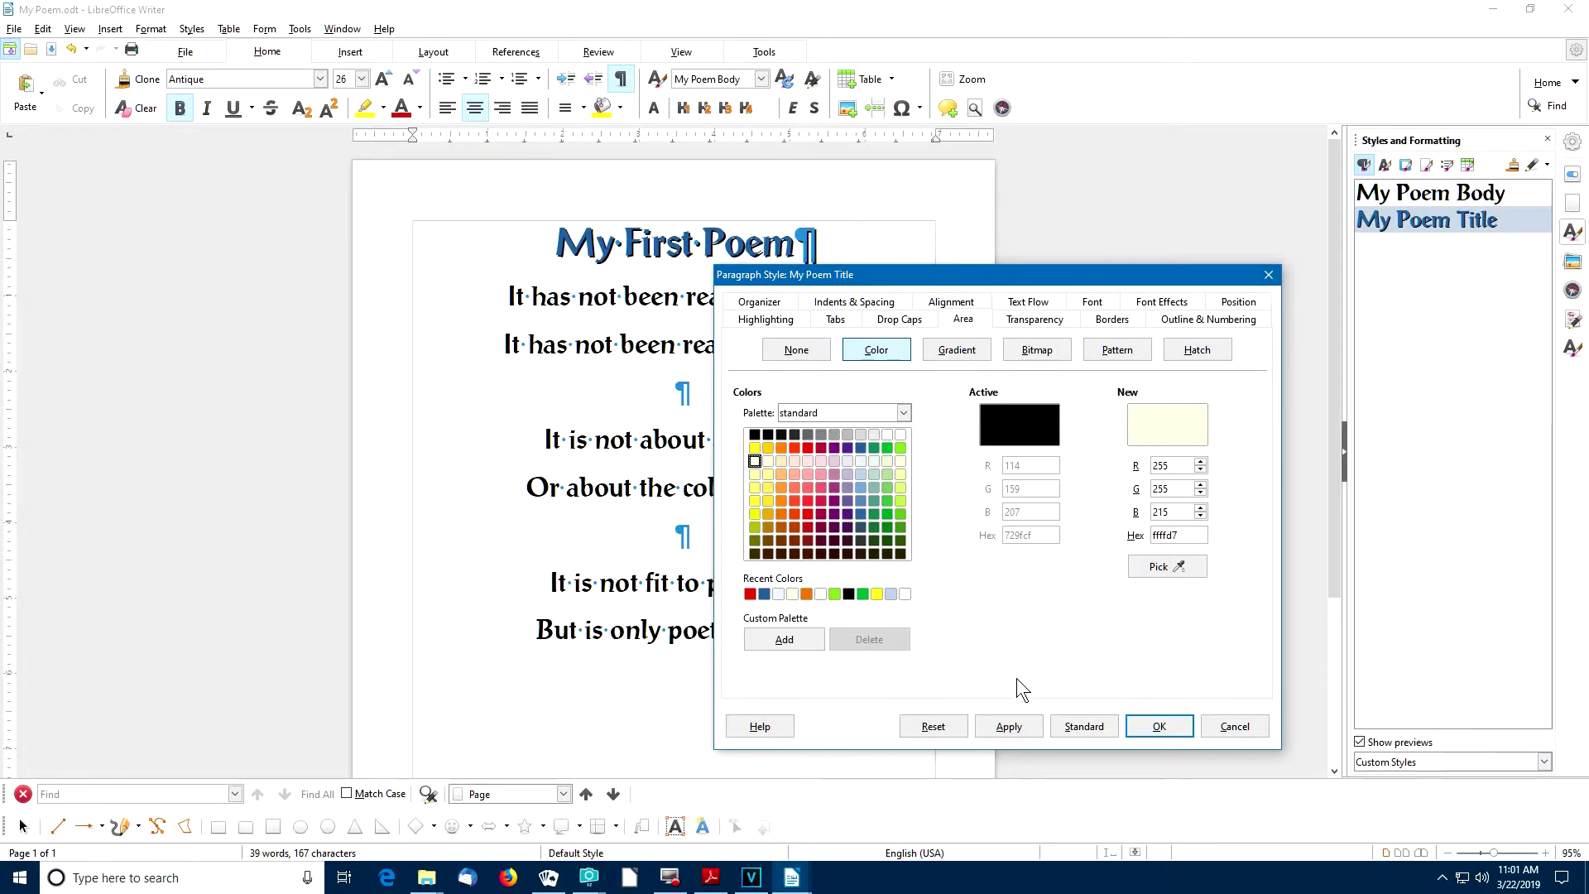
{"action": "left_click", "coordinate": [1009, 727]}
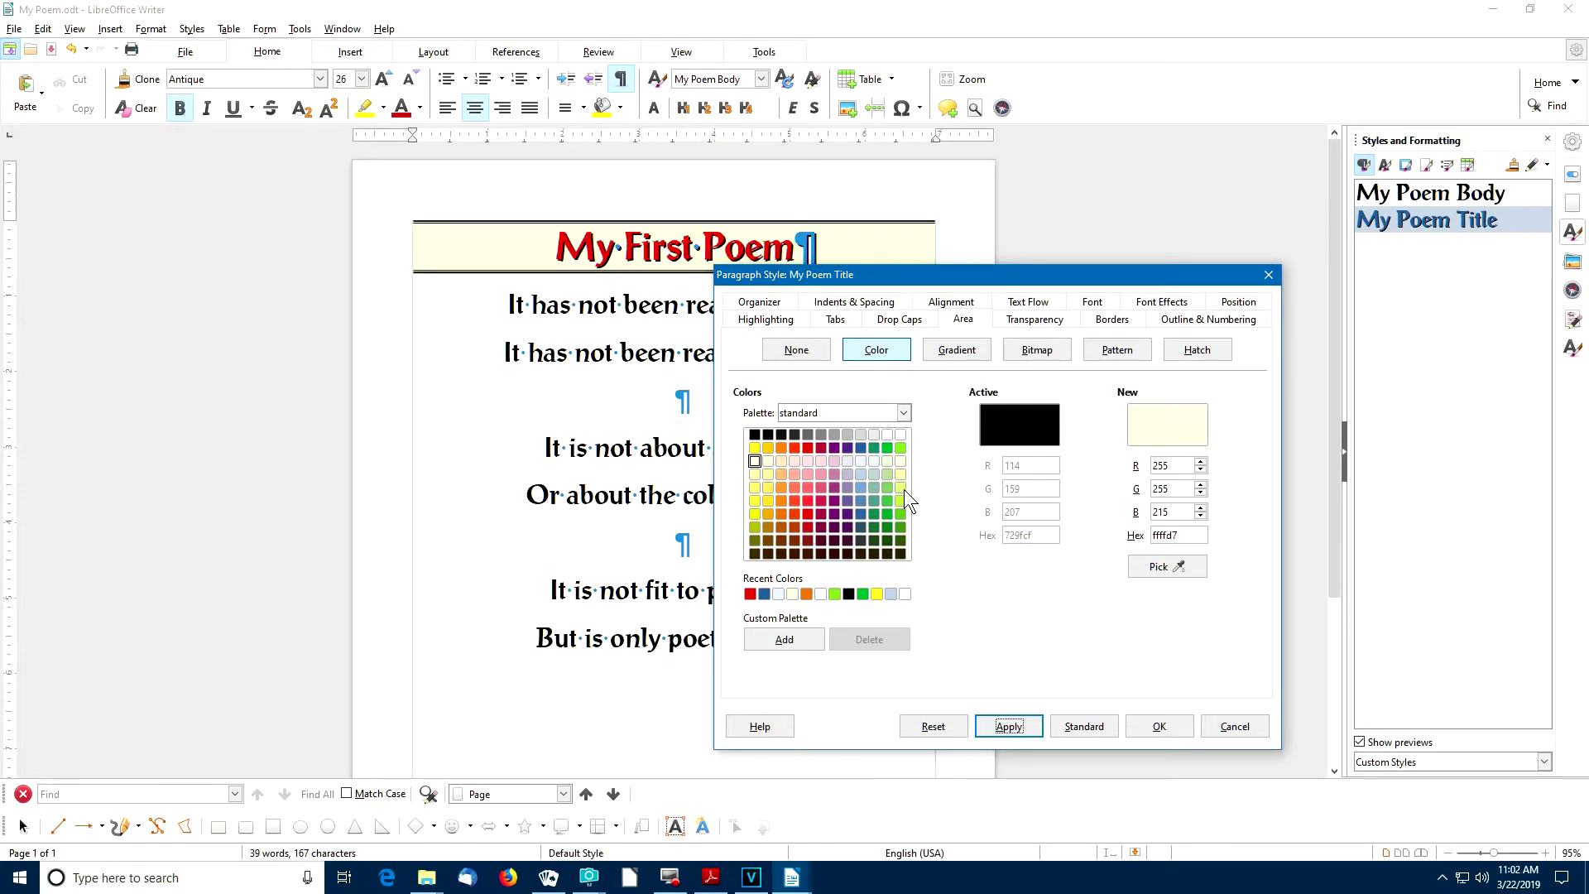
{"action": "left_click", "coordinate": [861, 462]}
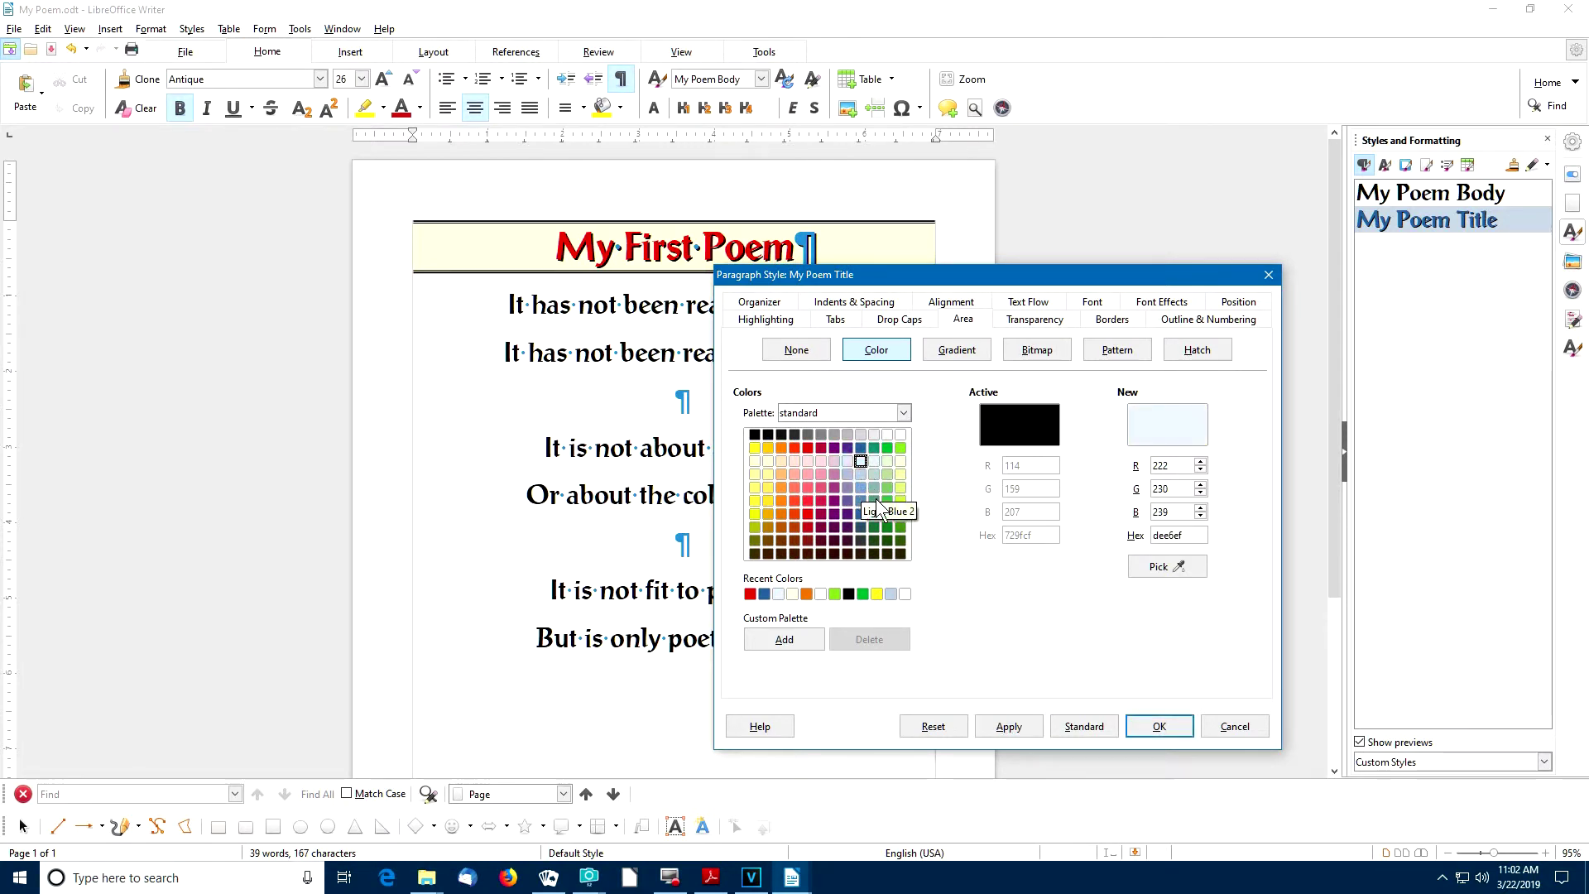
{"action": "left_click", "coordinate": [1013, 725]}
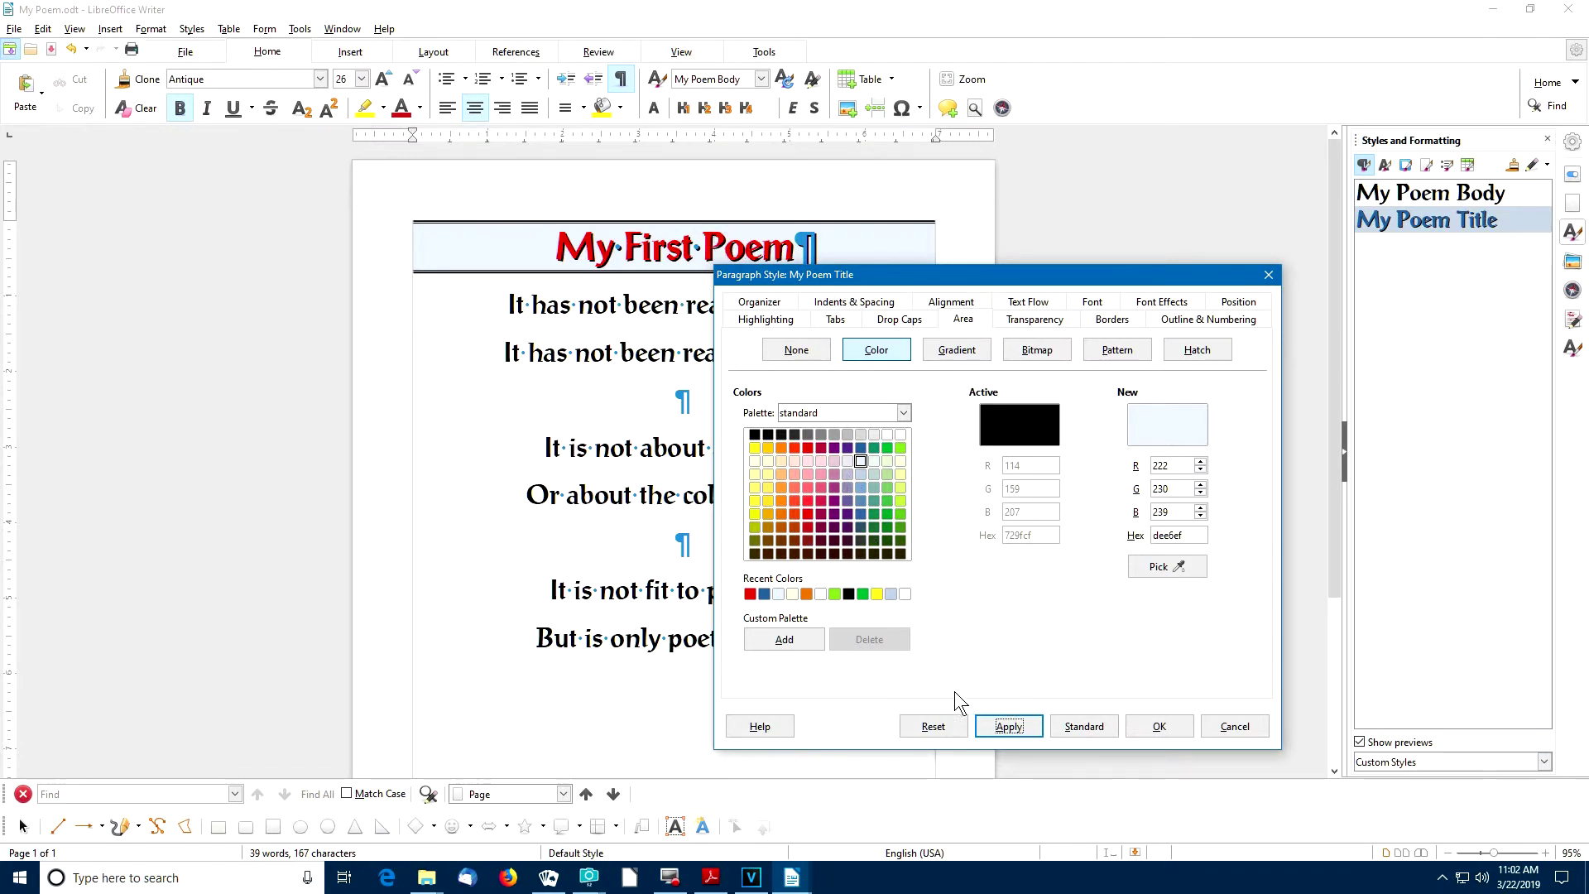
{"action": "left_click", "coordinate": [1164, 729]}
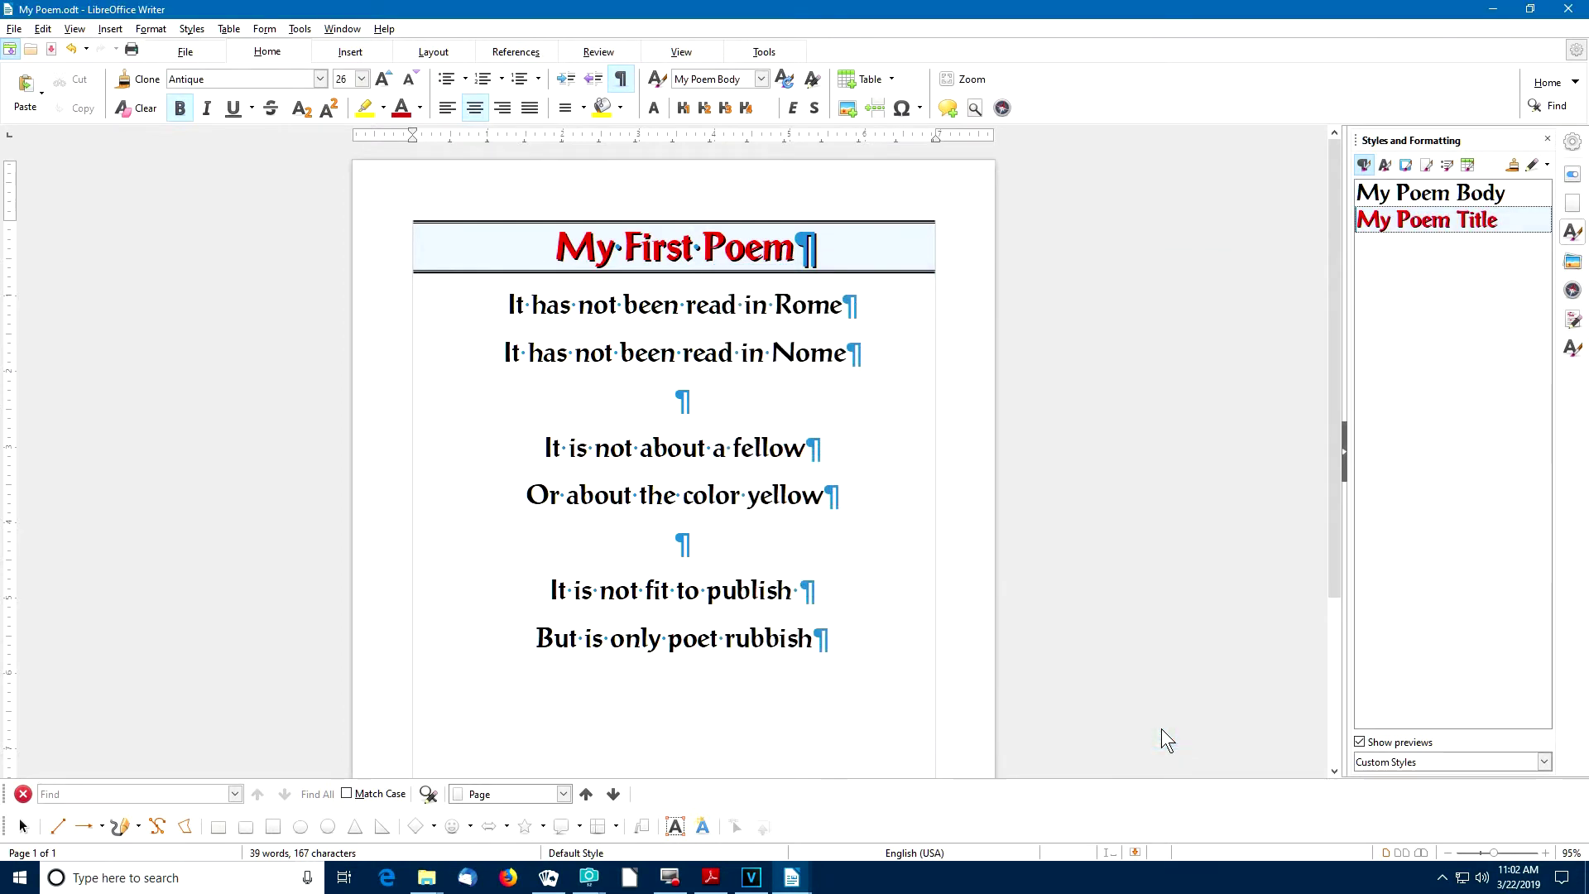
- Modify the My Poem Body style and apply Algerian as its font
{"action": "right_click", "coordinate": [1381, 199]}
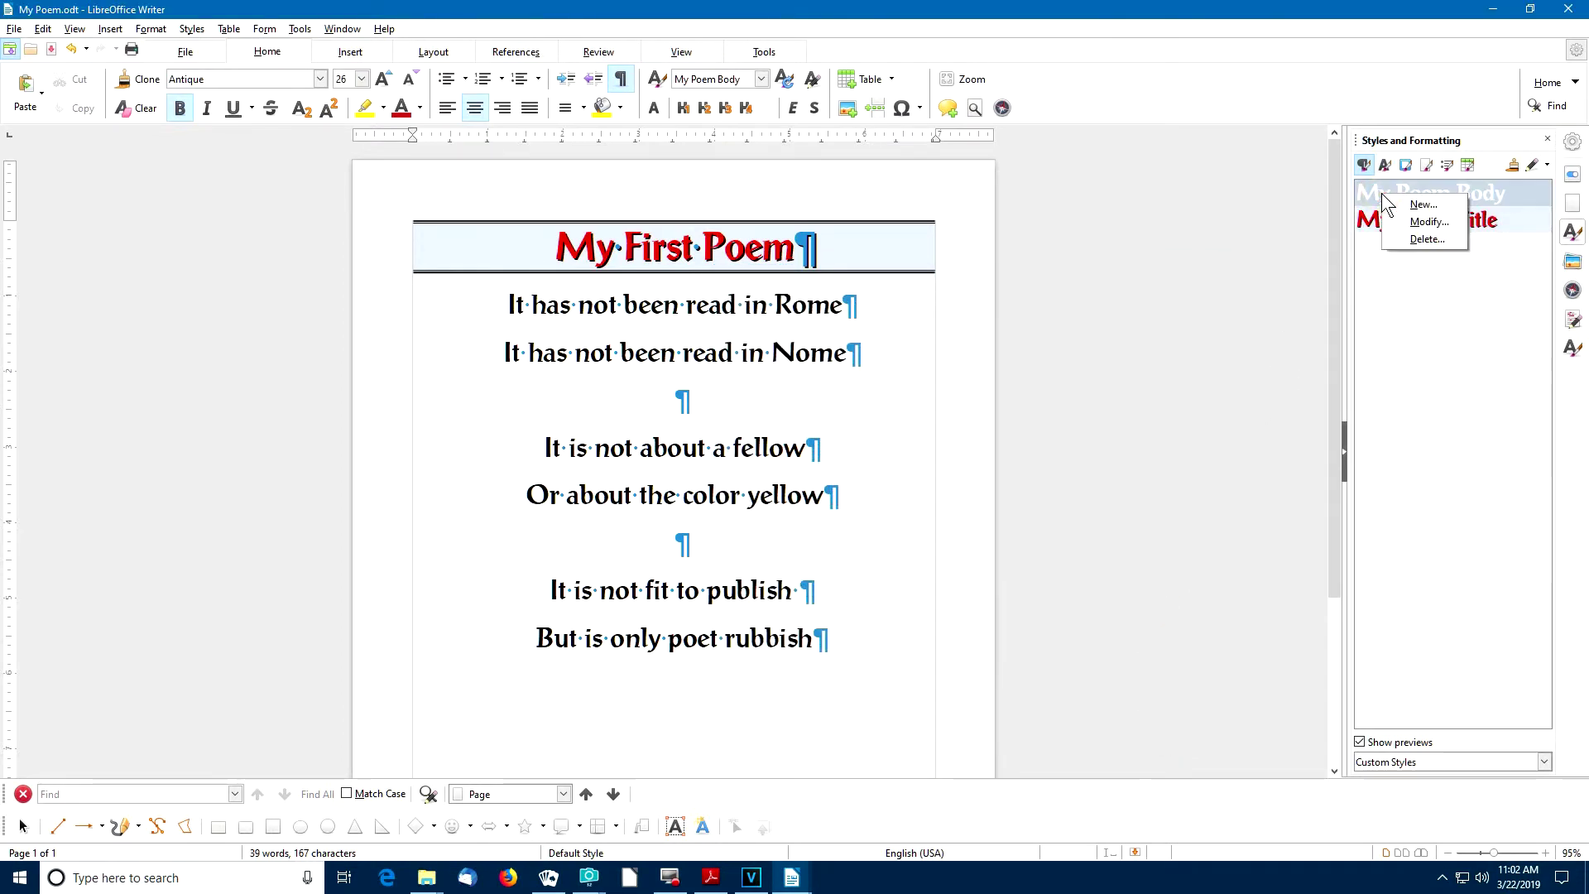
{"action": "left_click", "coordinate": [1412, 223]}
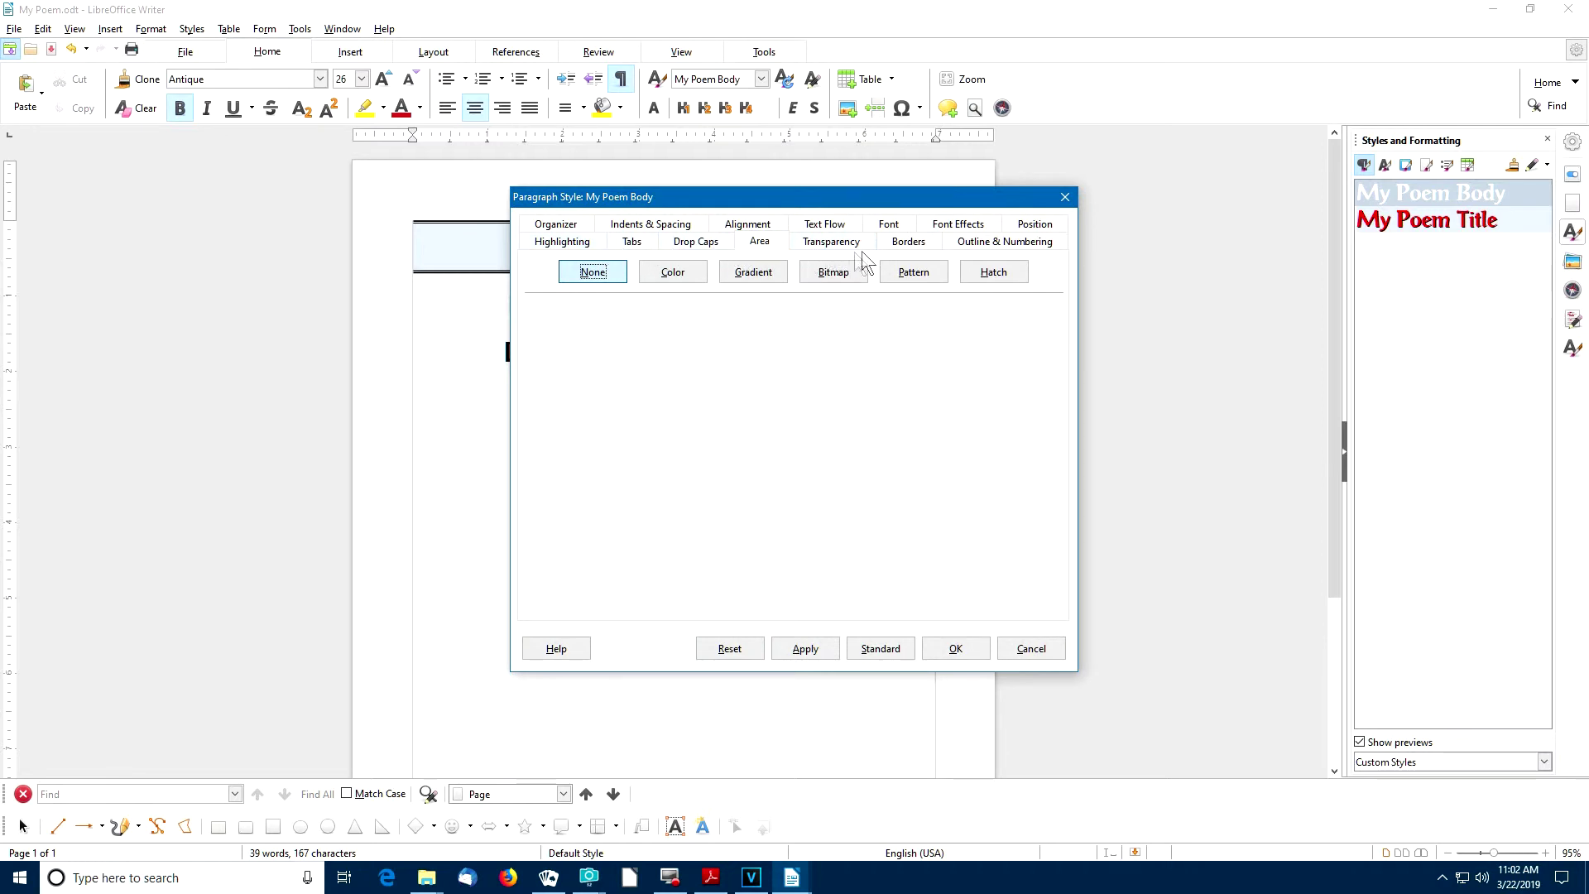
{"action": "left_click", "coordinate": [891, 225]}
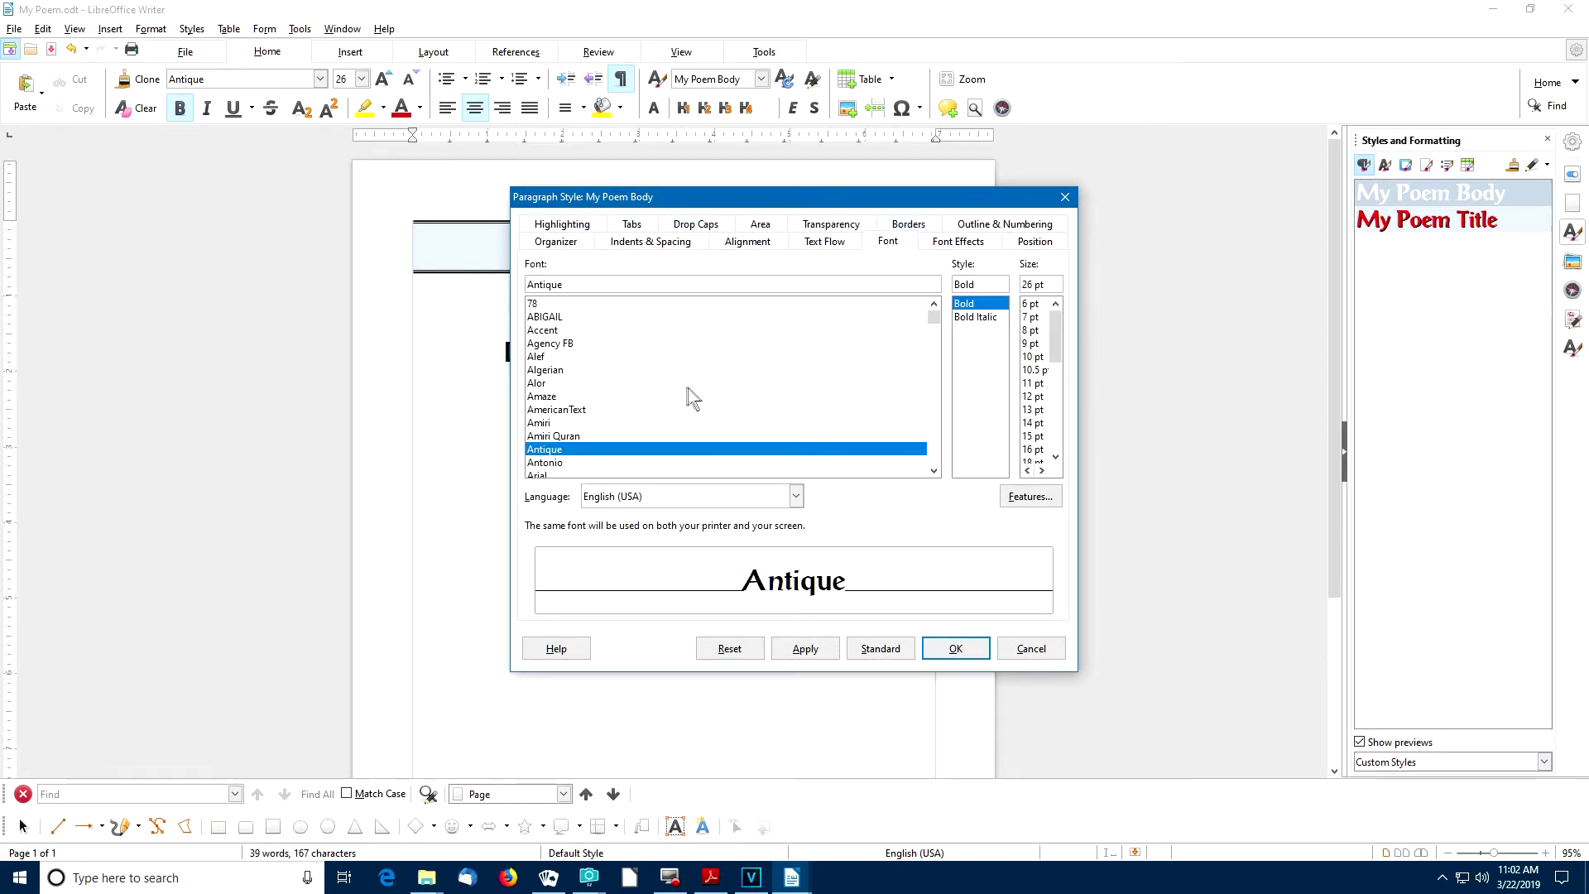
{"action": "left_click", "coordinate": [551, 371]}
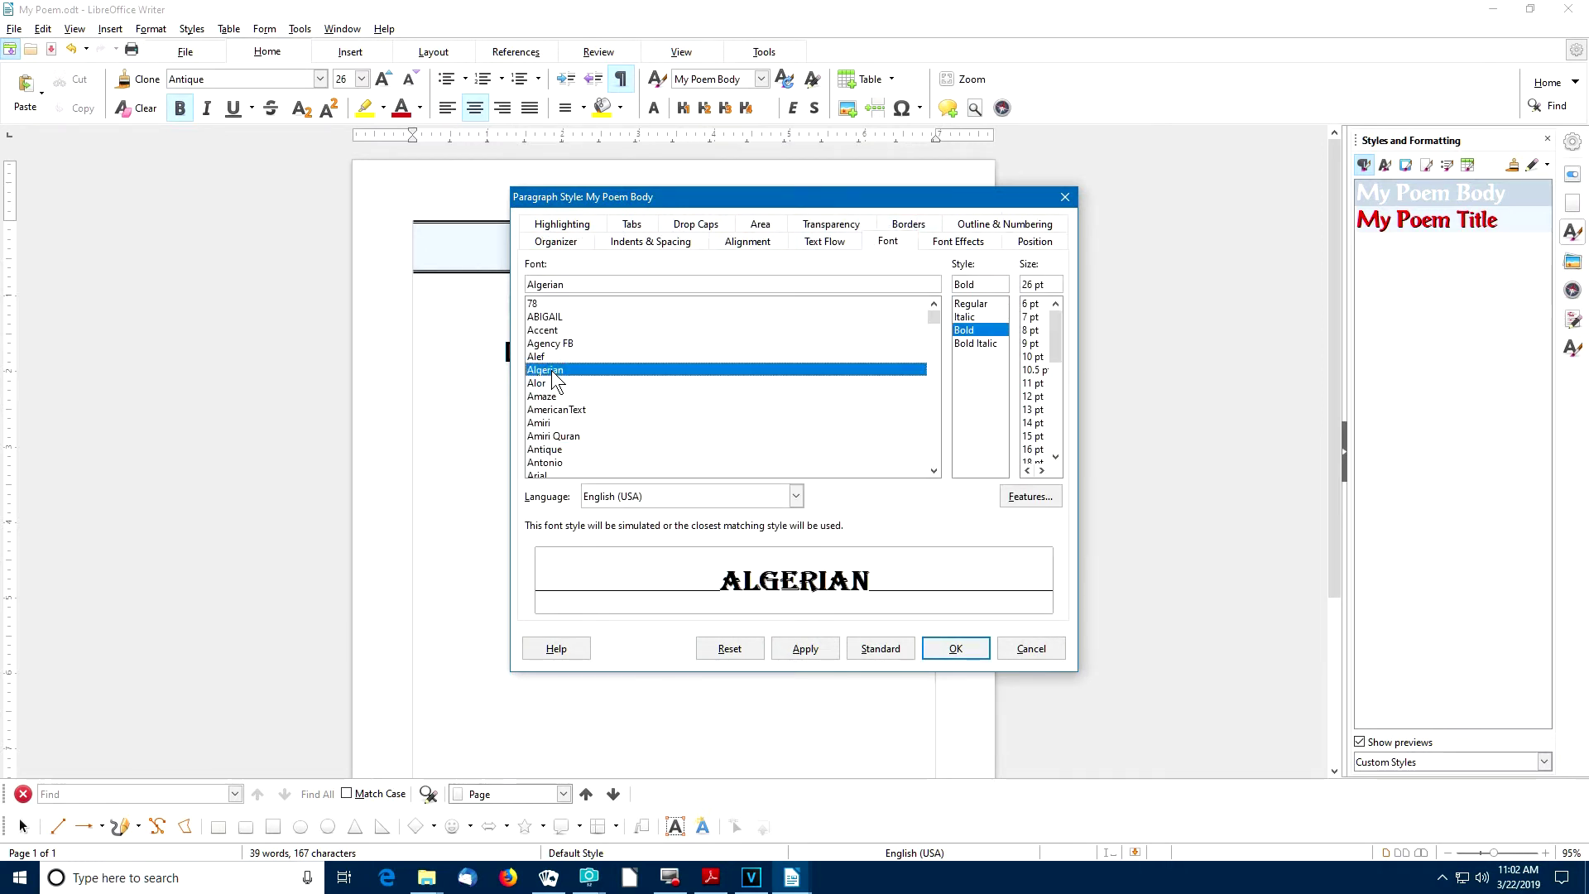
{"action": "left_click_drag", "start_coordinate": [717, 207], "coordinate": [973, 244]}
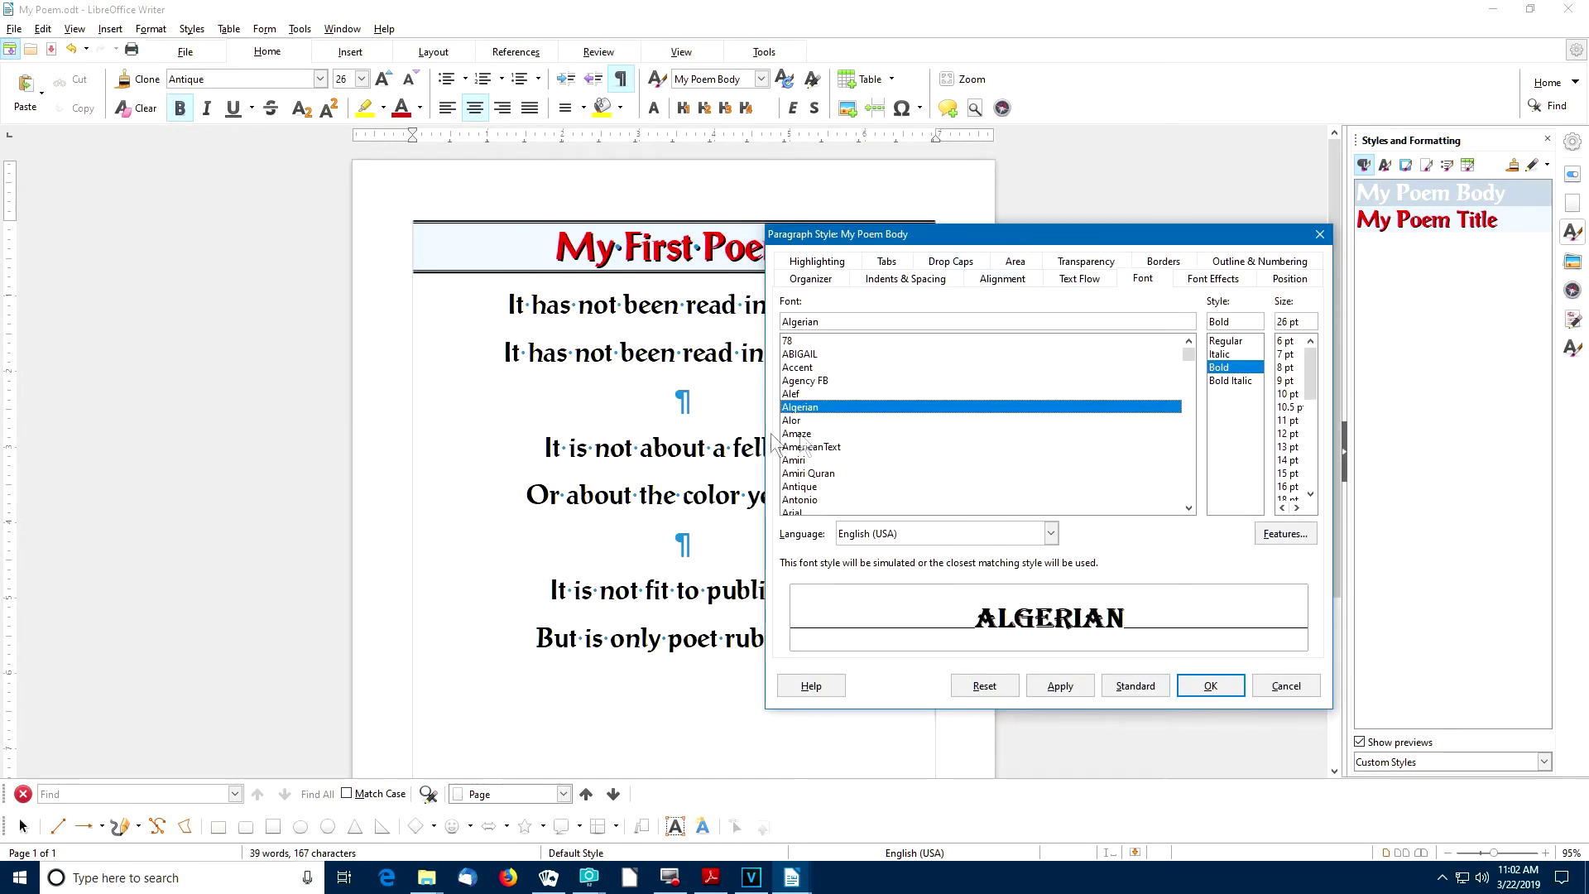
{"action": "left_click", "coordinate": [1052, 686]}
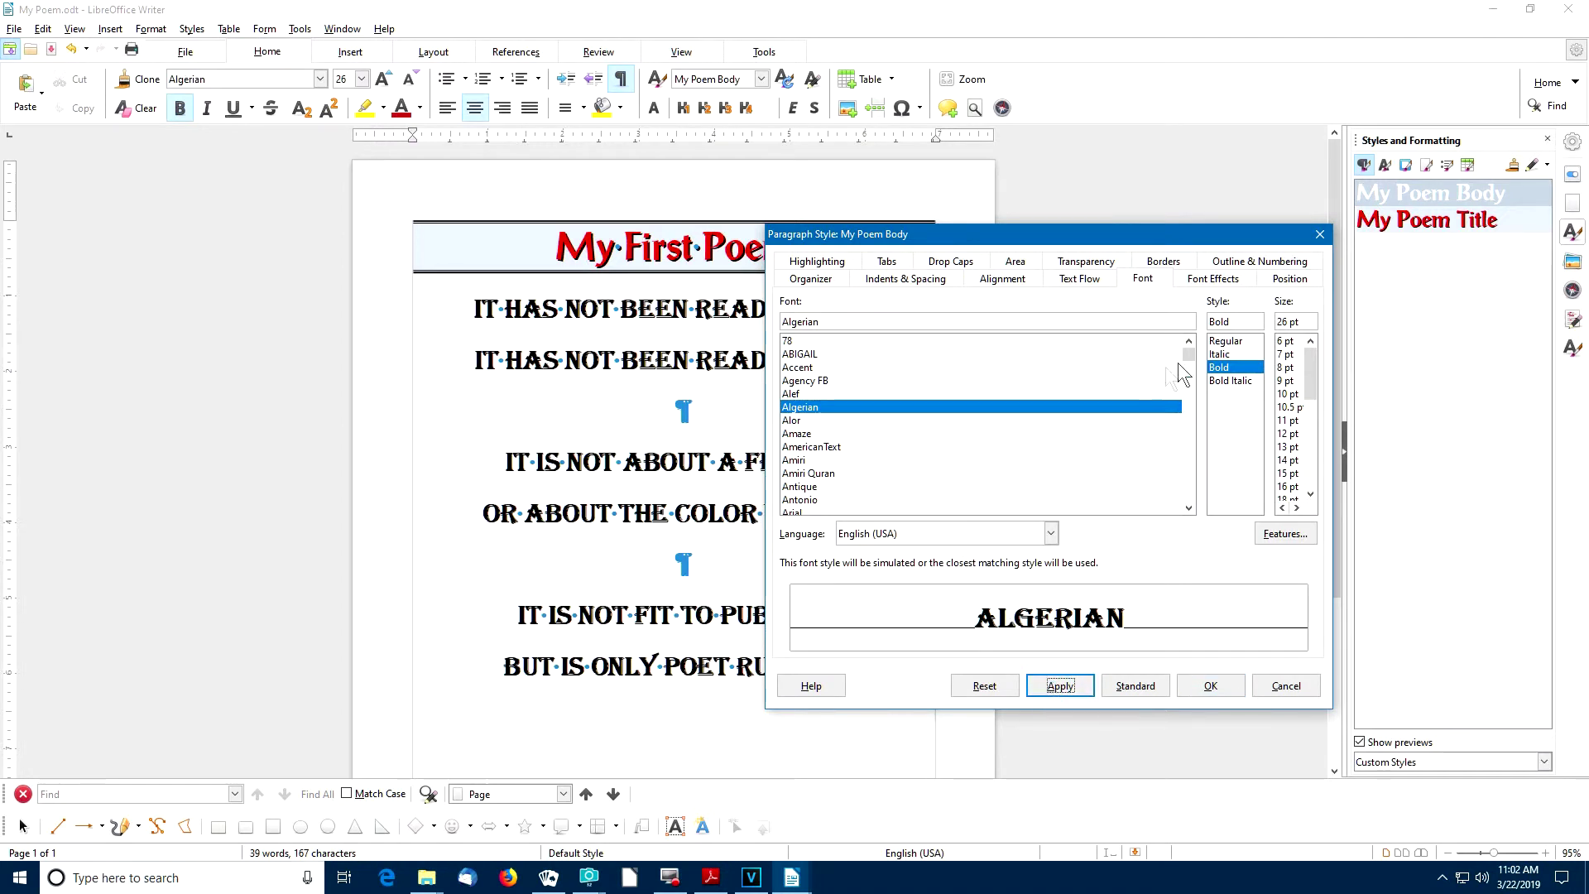
- Try Boulder as the My Poem Body font, then apply Calligrapher instead
{"action": "left_click_drag", "start_coordinate": [1189, 355], "coordinate": [1189, 369]}
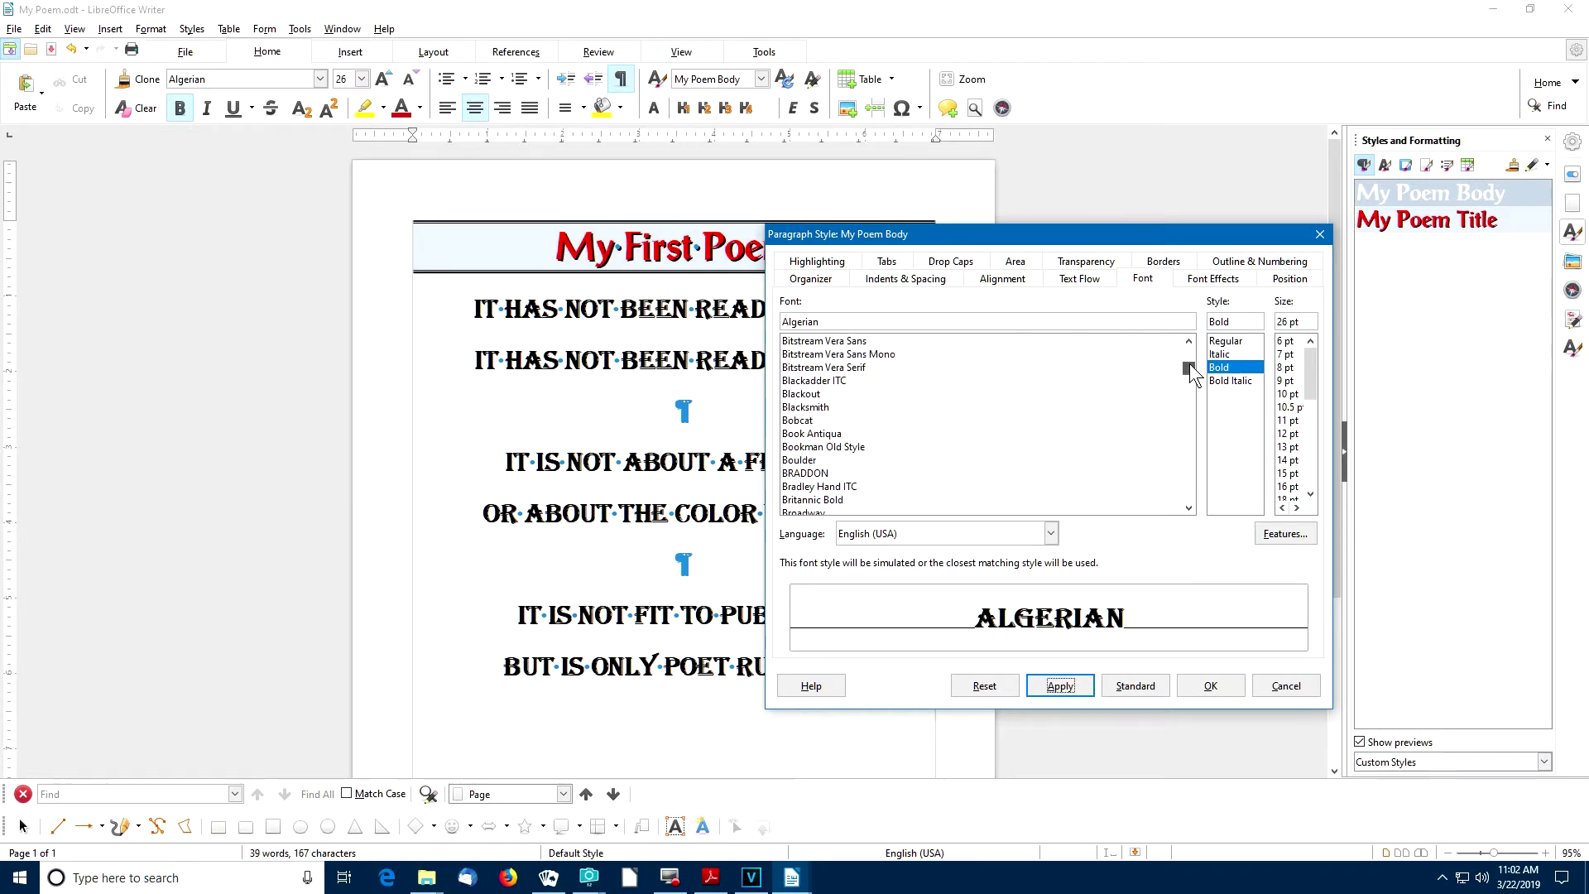
{"action": "left_click", "coordinate": [808, 461]}
{"action": "left_click", "coordinate": [1059, 687]}
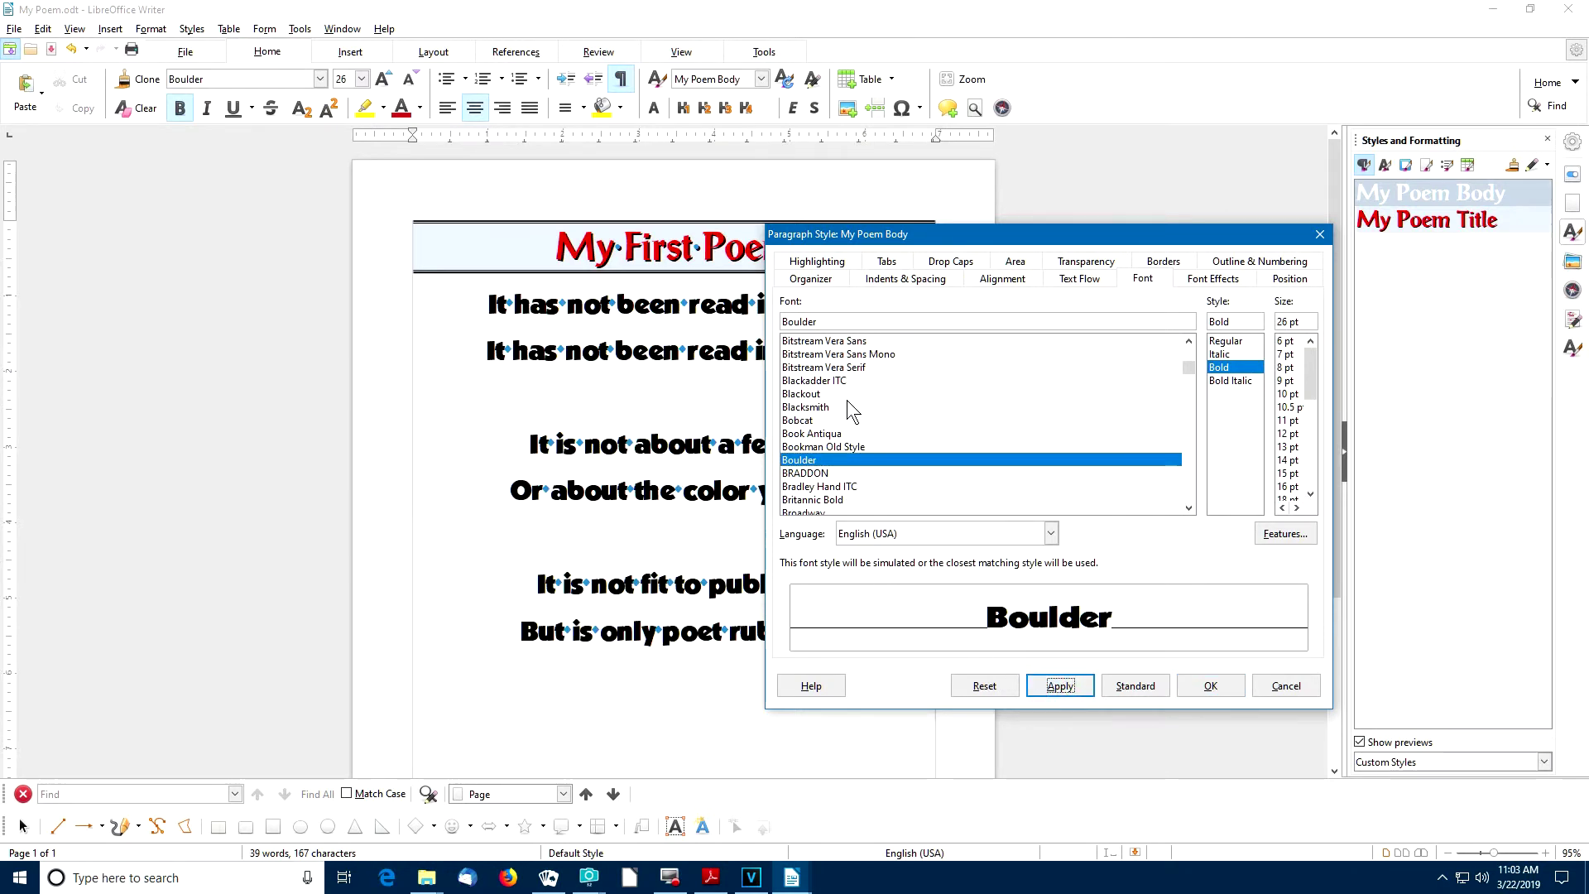
{"action": "scroll", "coordinate": [884, 404], "scroll_direction": "down", "scroll_amount": 3}
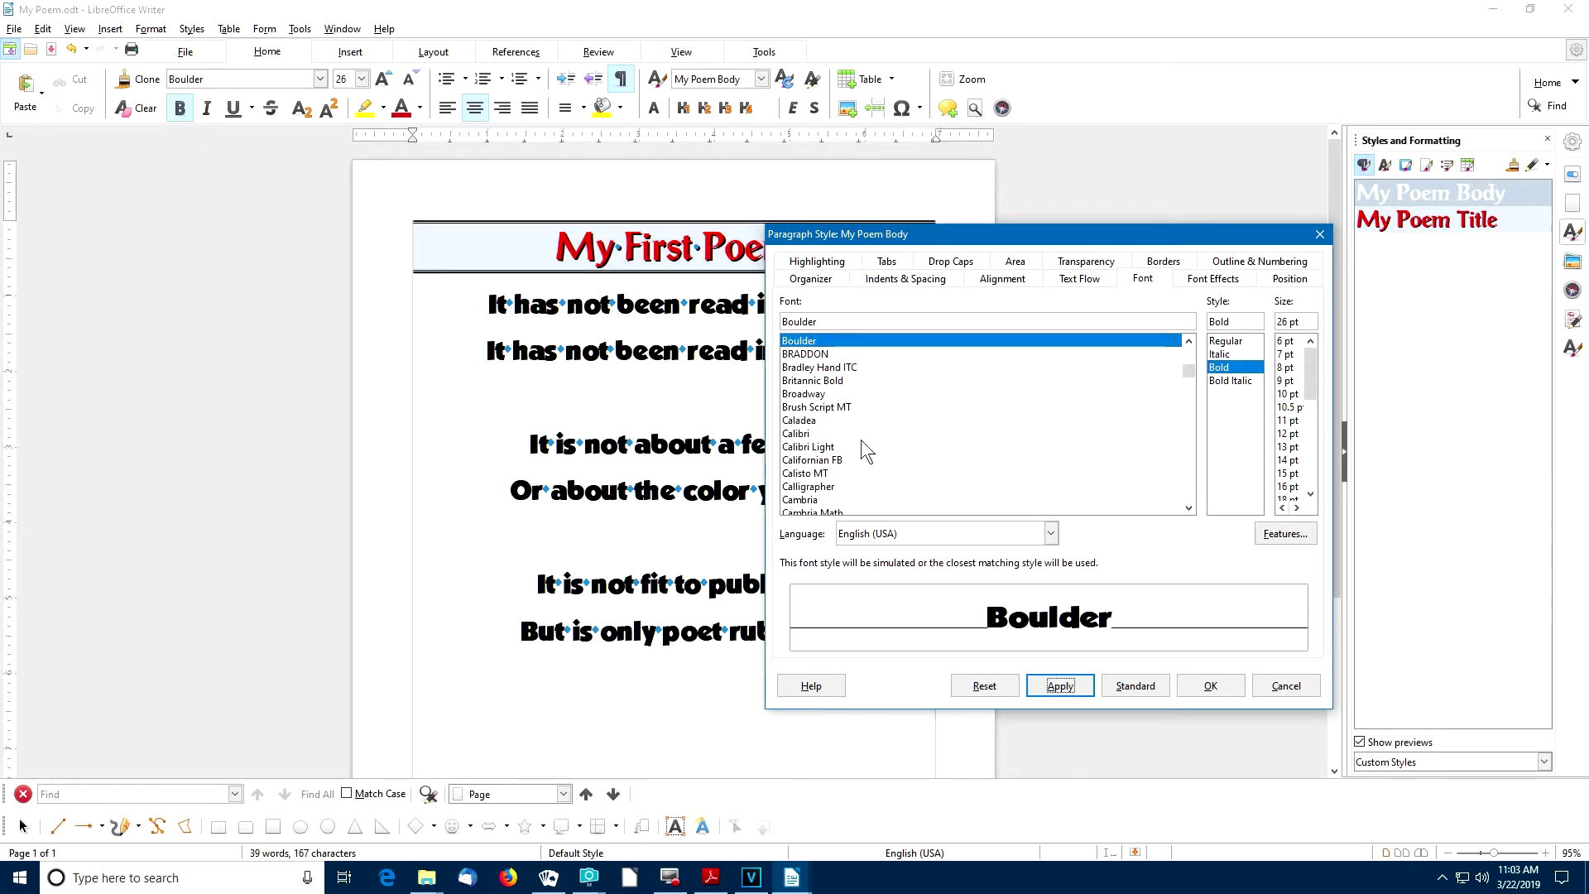
{"action": "scroll", "coordinate": [893, 418], "scroll_direction": "down", "scroll_amount": 1}
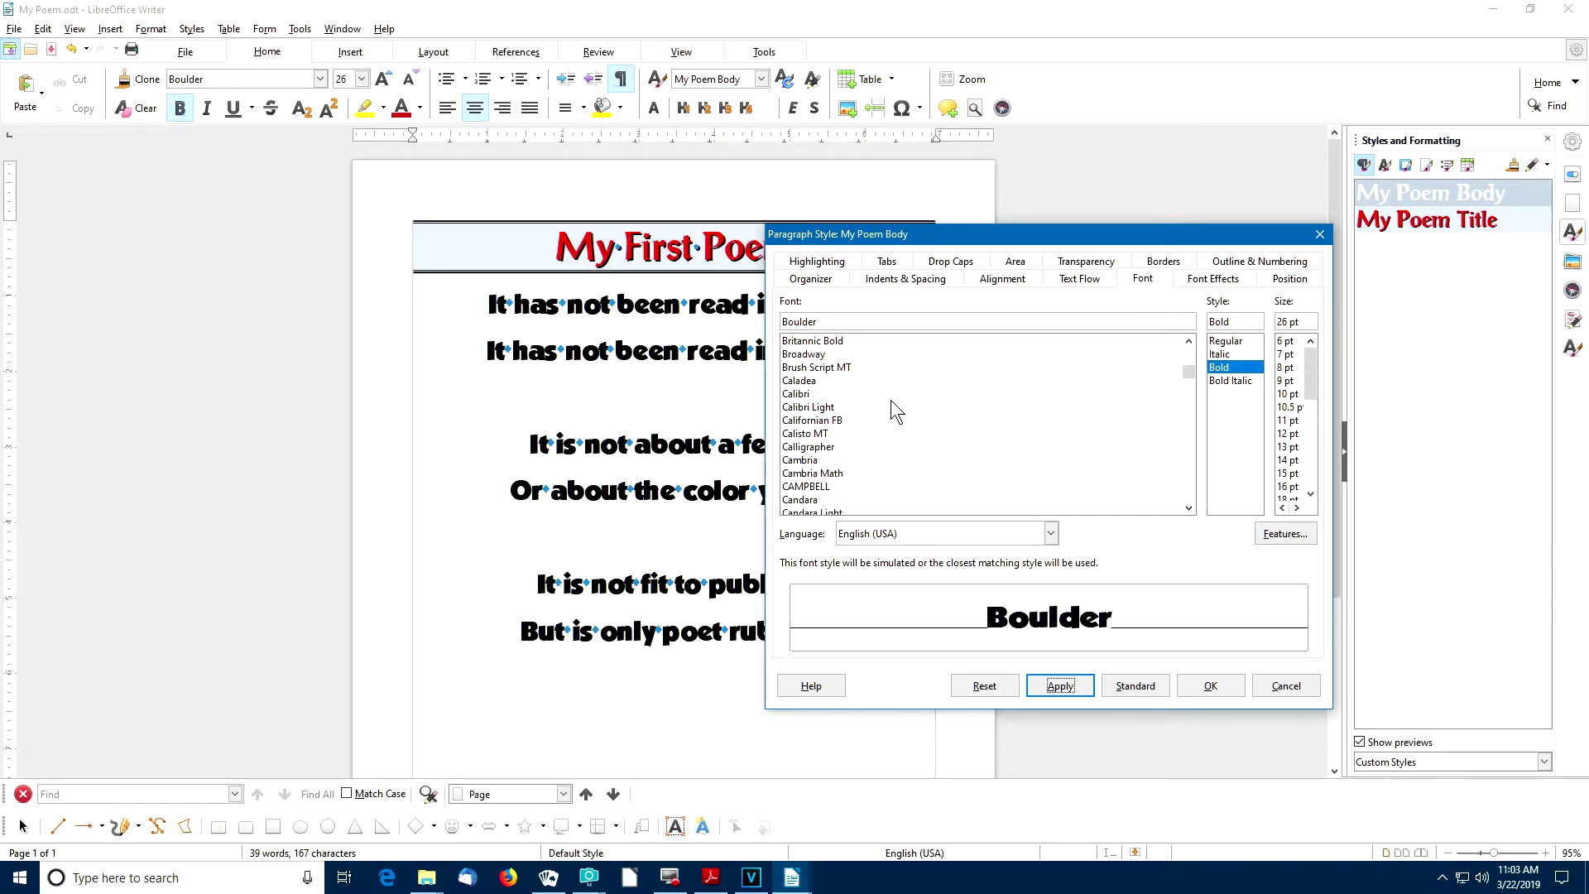
{"action": "left_click", "coordinate": [800, 447]}
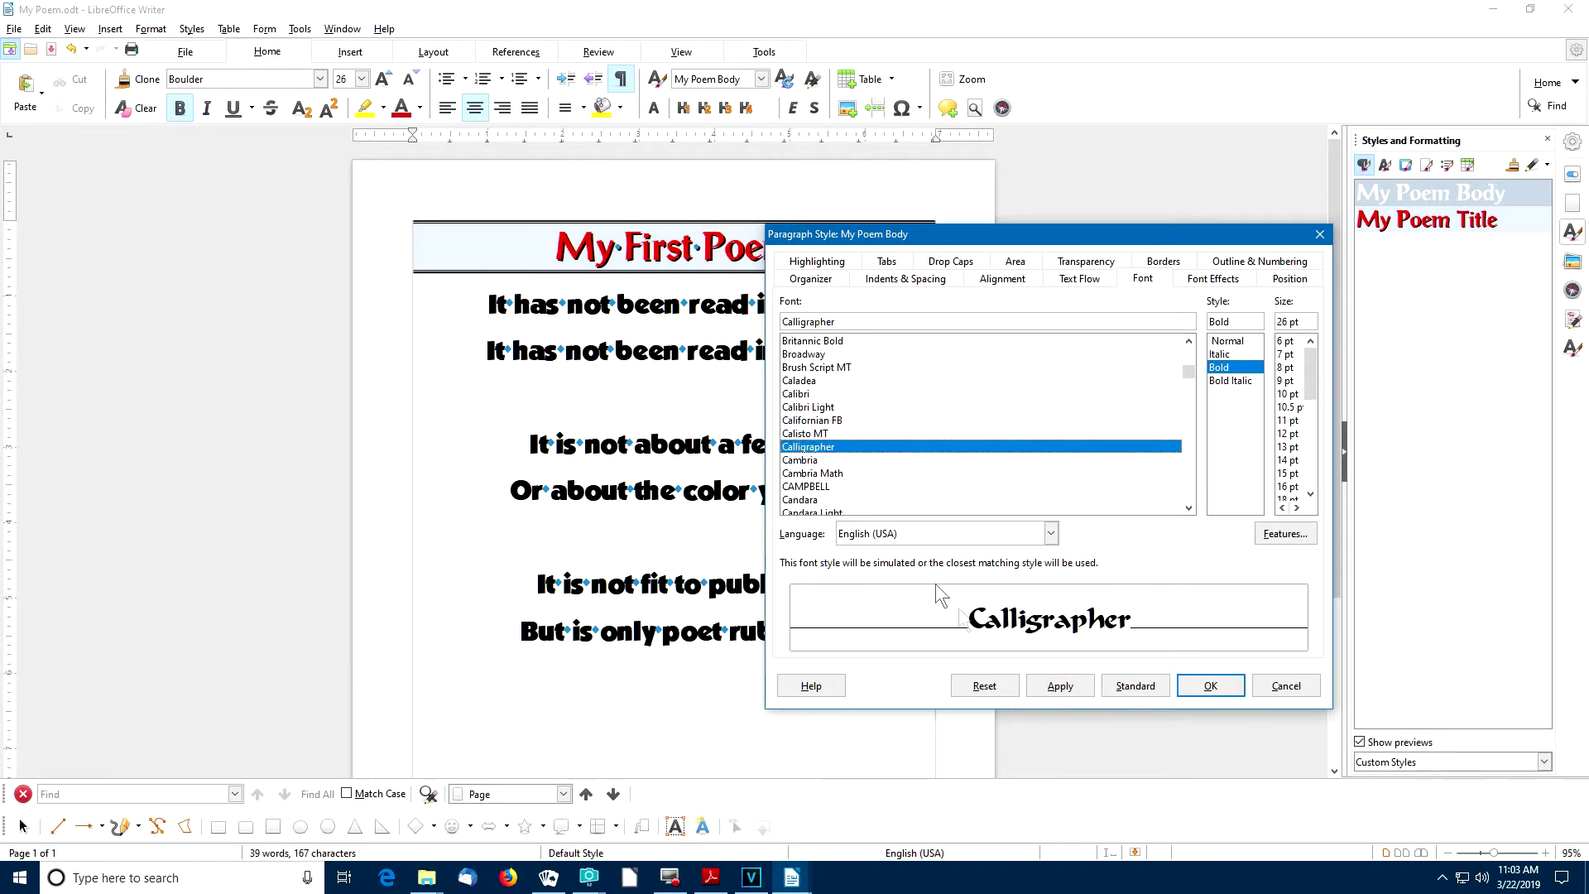
{"action": "left_click", "coordinate": [1063, 687]}
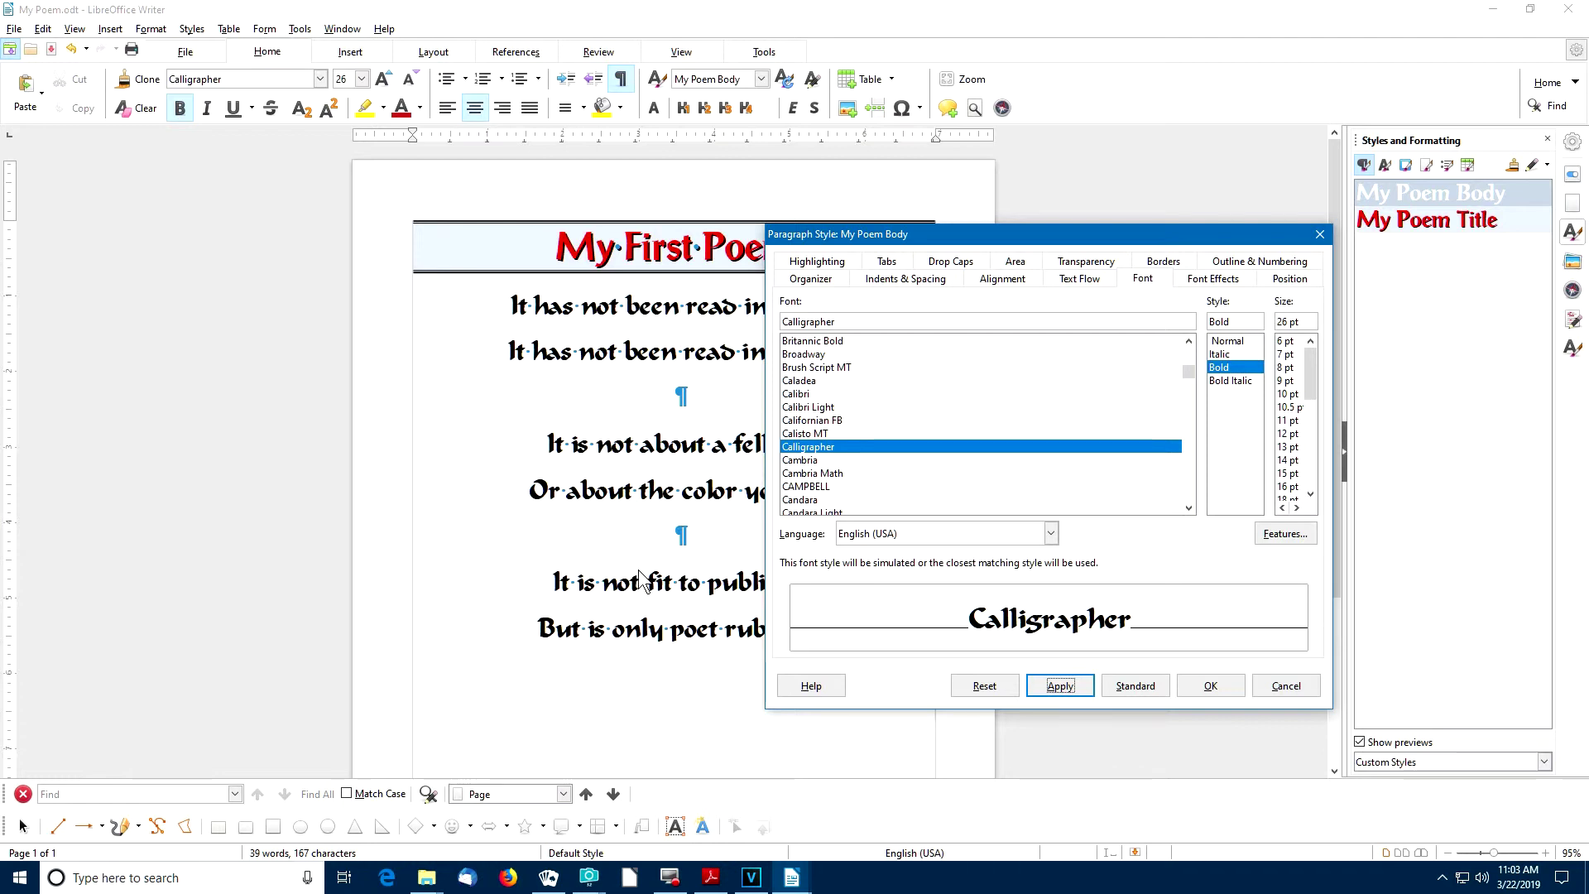
- Confirm the Calligrapher body style and close the Paragraph Style dialog
{"action": "left_click", "coordinate": [1213, 687]}
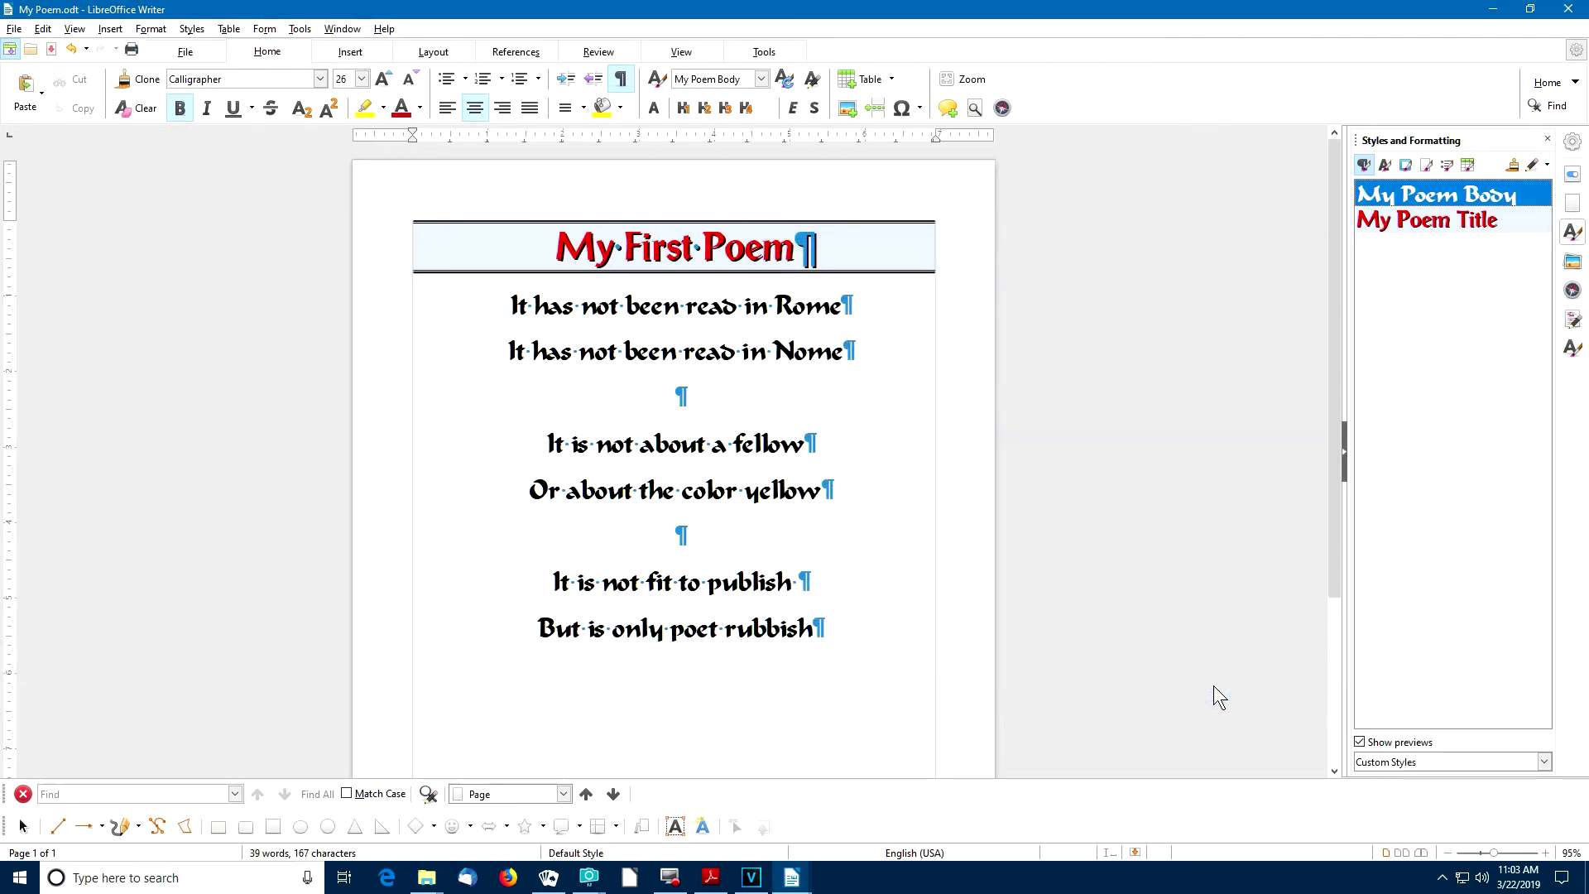